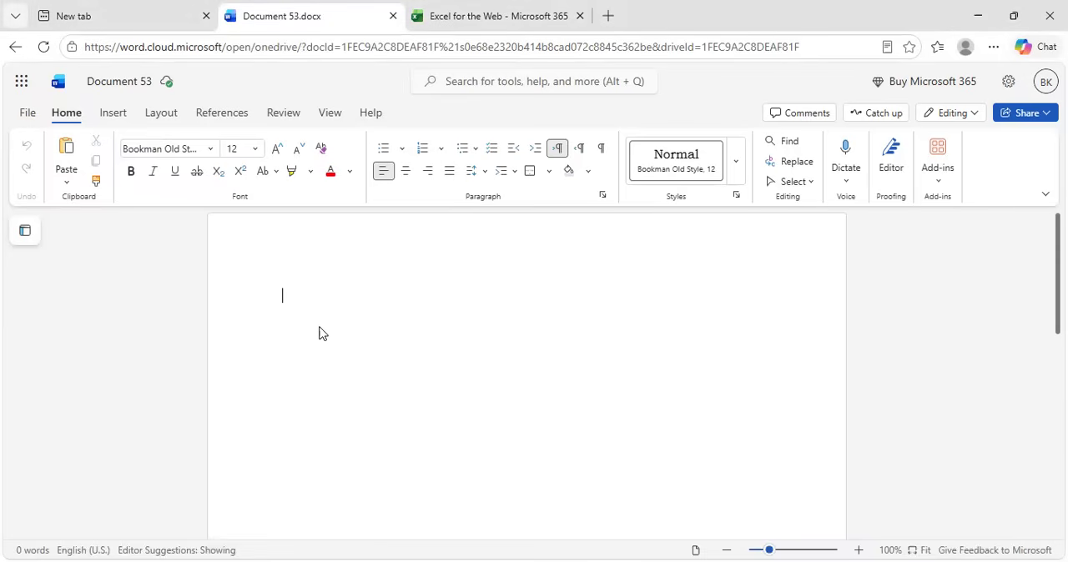
Write the bold heading "SHORT CUTS IN EXCEL" and start a non-bold line beneath it
key("ctrl+b")
type("S")
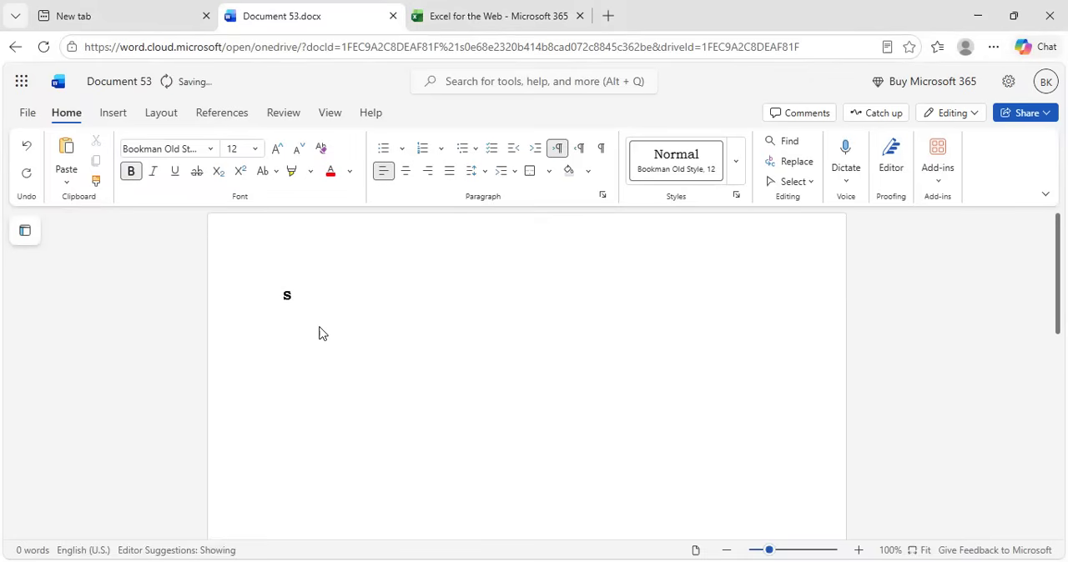
type("HORT CU")
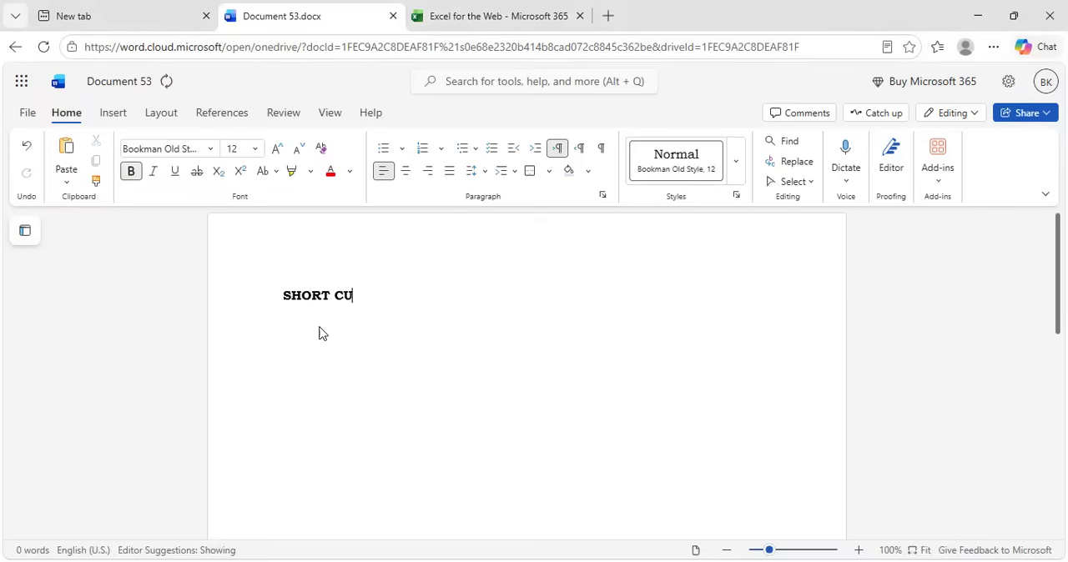
type("TS IN EXCEL")
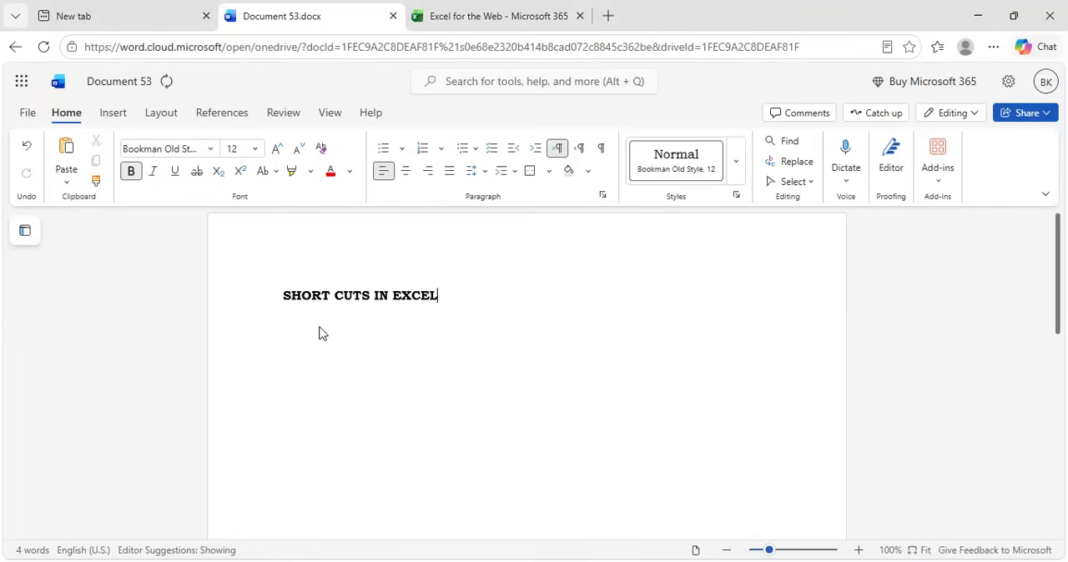
key("Return")
key("ctrl+b")
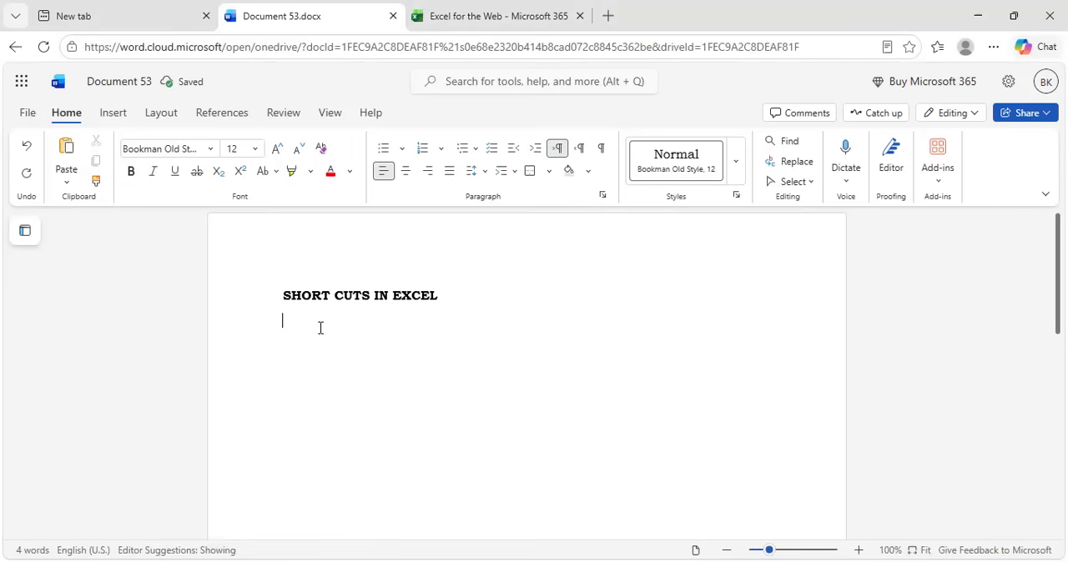
Write the first shortcut entry under the heading: "Ctrl+shift+ + =to add row or column"
type("Ctrl+shift++")
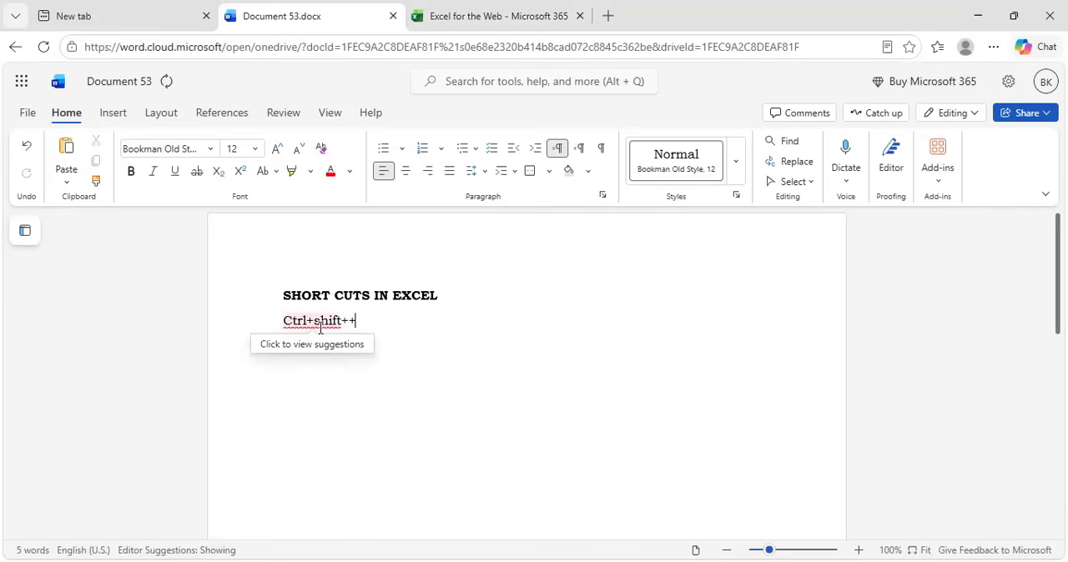
key("BackSpace")
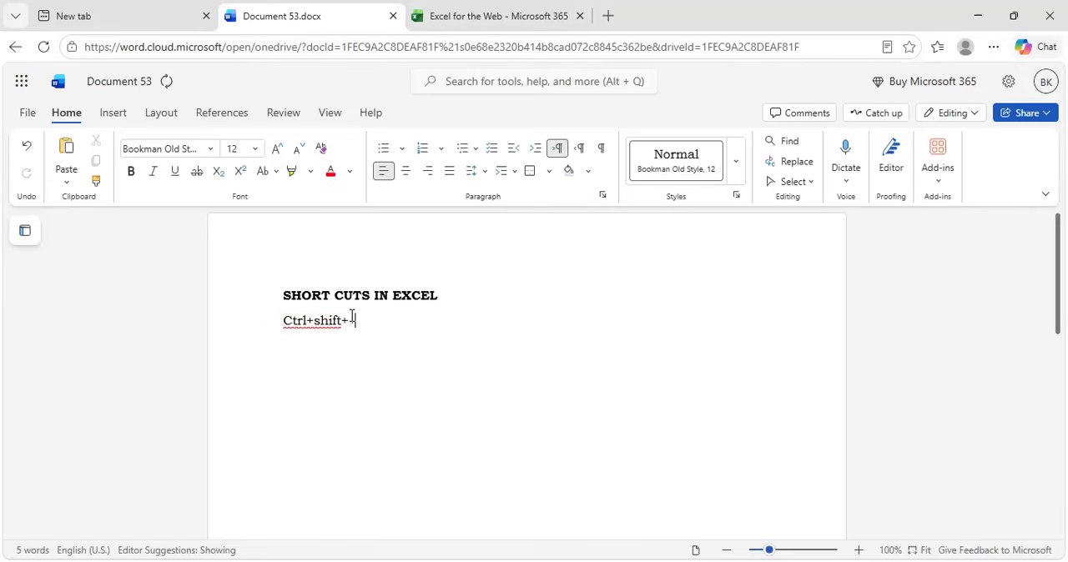
type("+ =to add ro")
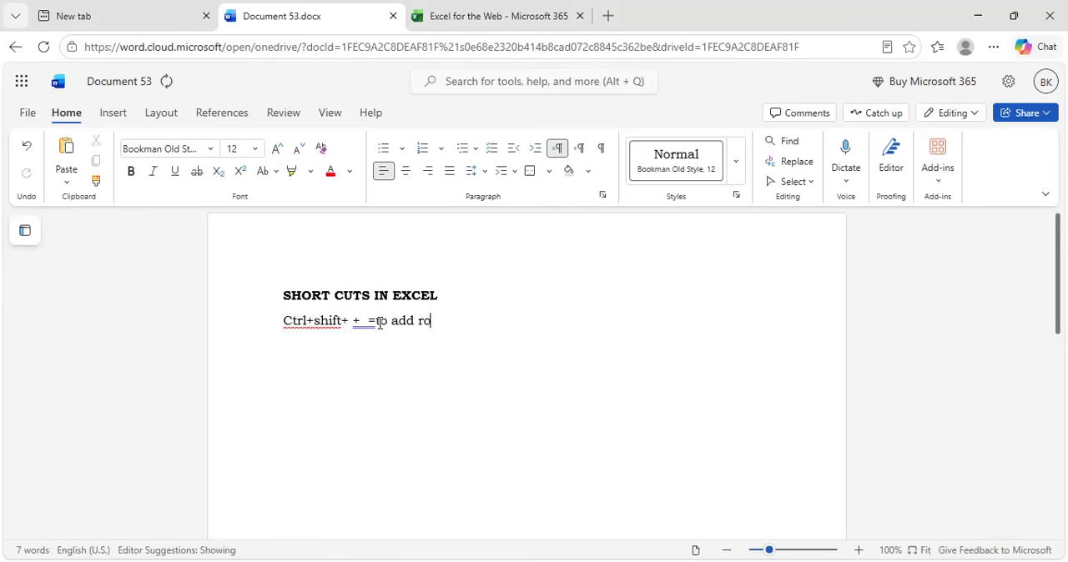
type("w or column")
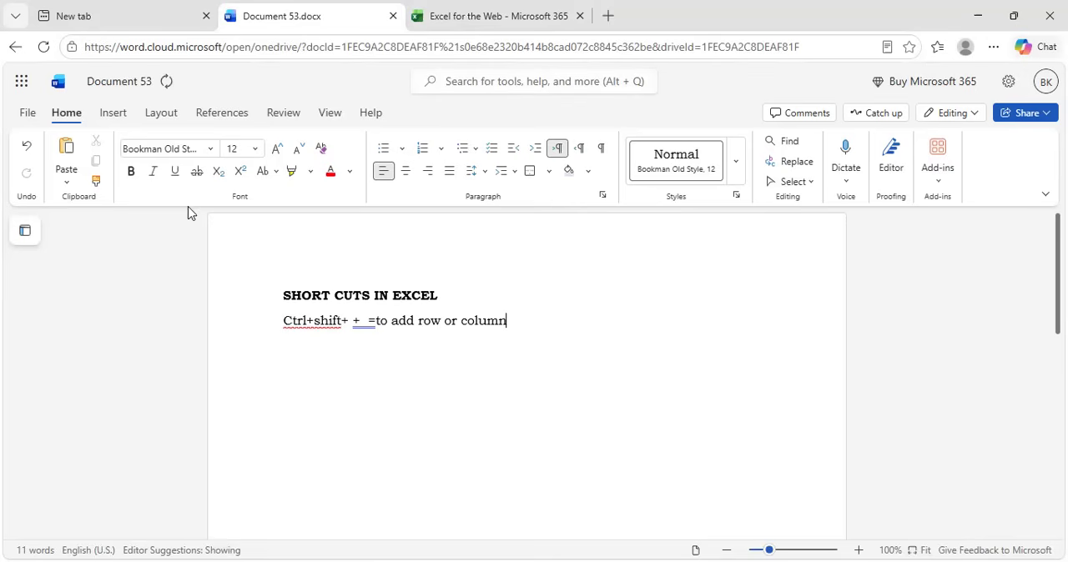
Open the Book 9 workbook in Excel for the Web and return to the Word document
key("ctrl+Tab")
left_click(106, 383)
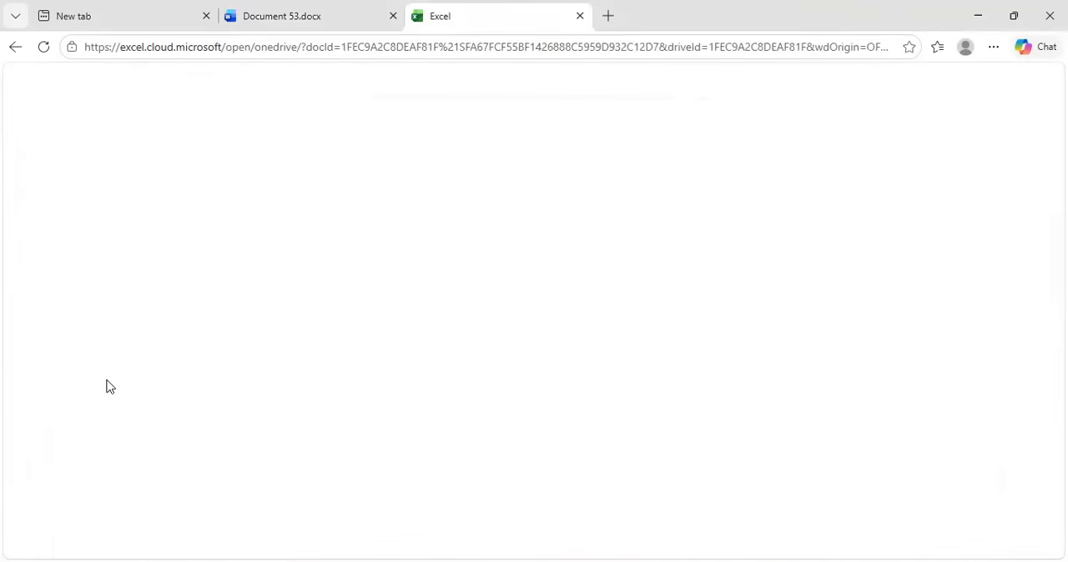
left_click(281, 10)
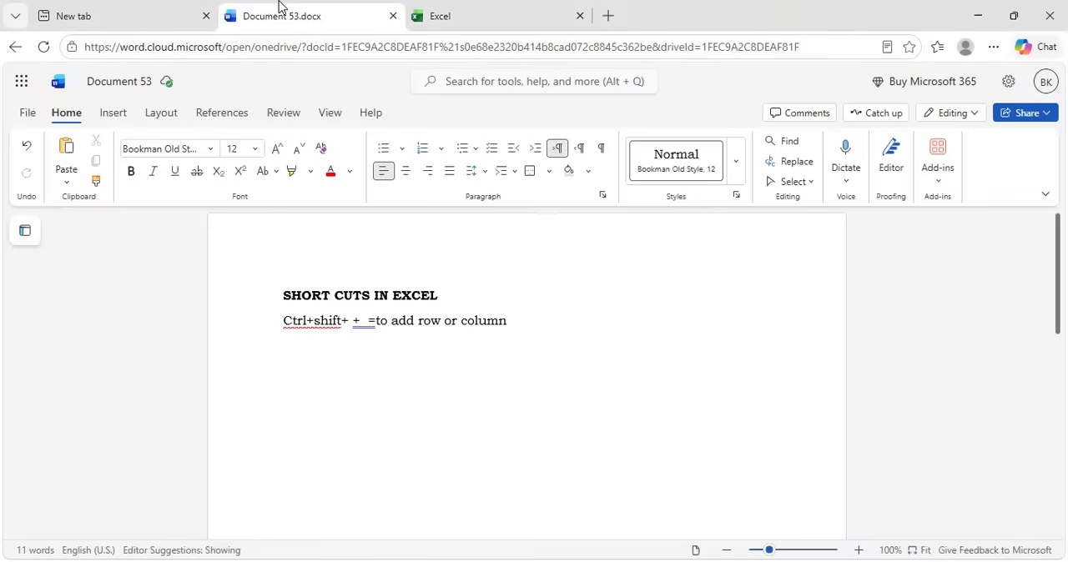
left_click(319, 364)
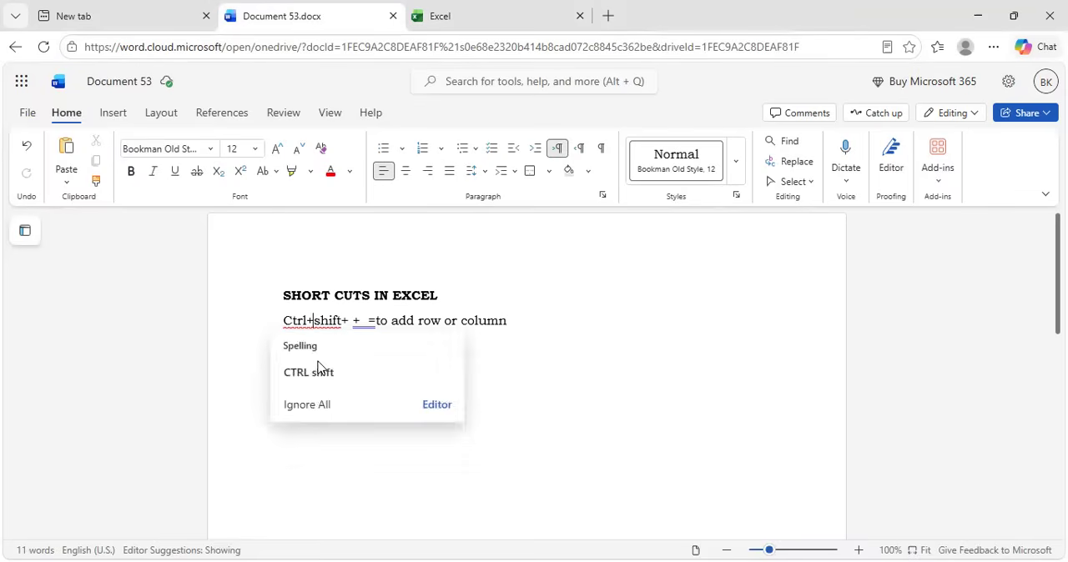
key("Return")
key("BackSpace")
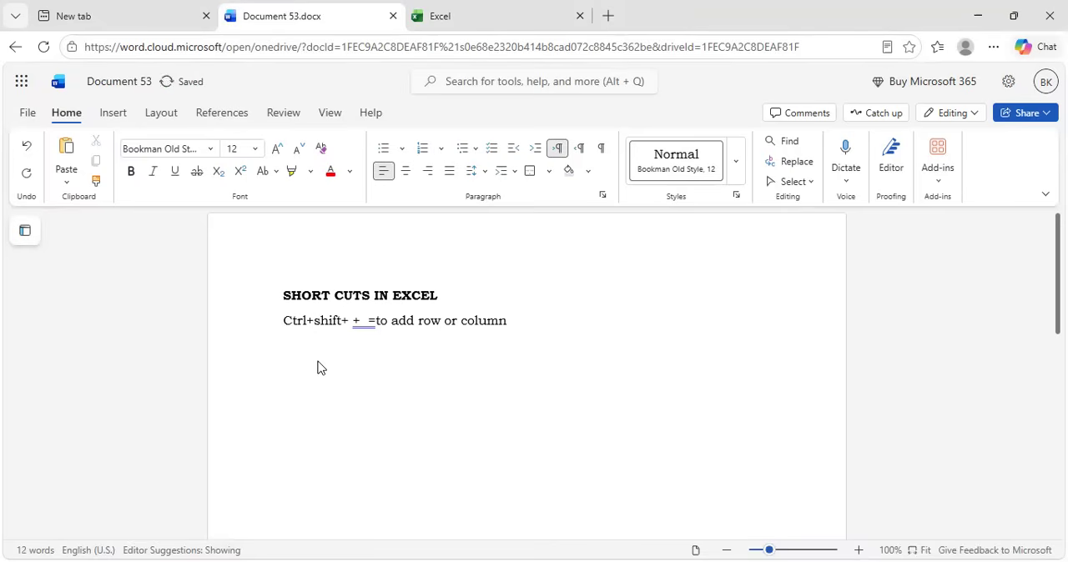
Start a second entry below the first with "Ctrl+ -", a tab gap and an equals sign
key("Right")
key("Right")
key("Right")
key("Right")
key("Right")
key("Right")
key("Right")
key("Right")
key("Right")
key("Right")
key("Right")
key("Right")
key("Right")
key("Right")
key("Right")
key("Right")
key("Right")
key("Right")
key("Right")
key("Right")
key("Return")
type("Ctrl+")
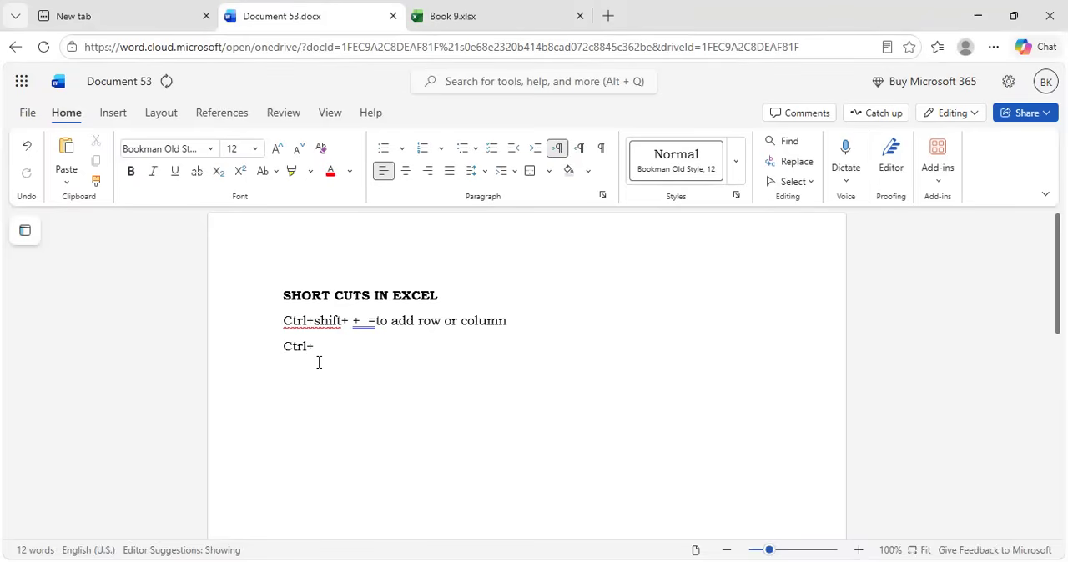
type(" -")
key("Tab")
type("=to row")
Complete the "Ctrl+ -" entry with the description "to delete a row or column"
key("BackSpace")
key("BackSpace")
key("BackSpace")
type("delete a row or co")
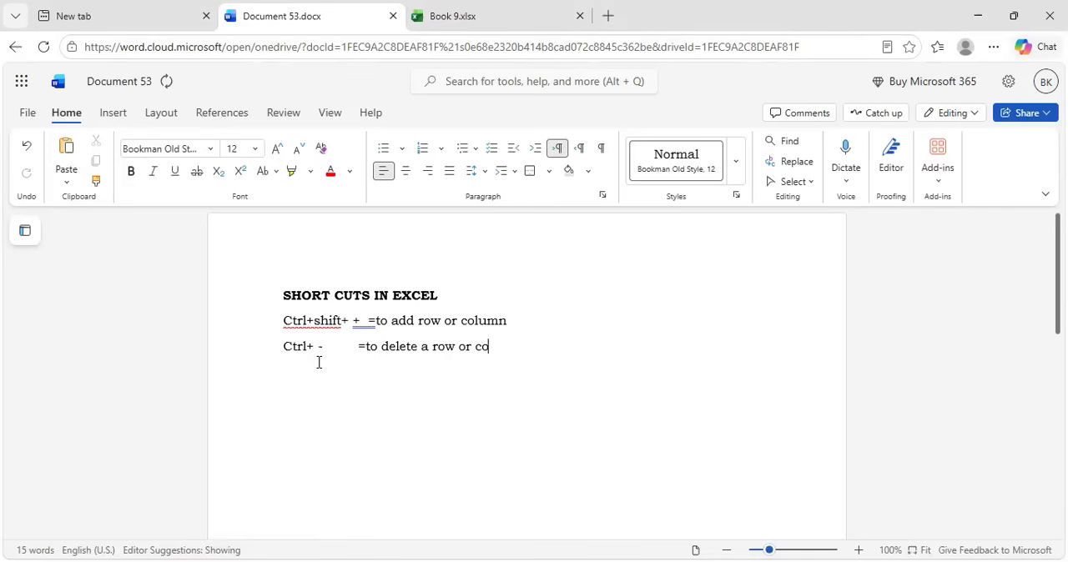
type("lumn")
Switch to the Excel workbook Book 9, add a new worksheet and enter A, C and DF in cells A1 to A3
left_click(519, 7)
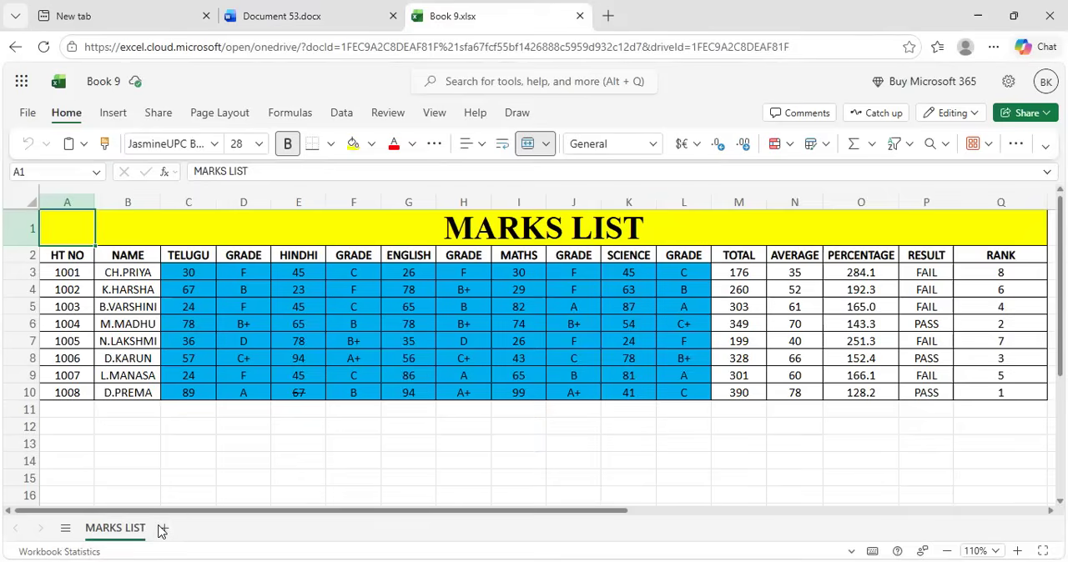
left_click(161, 528)
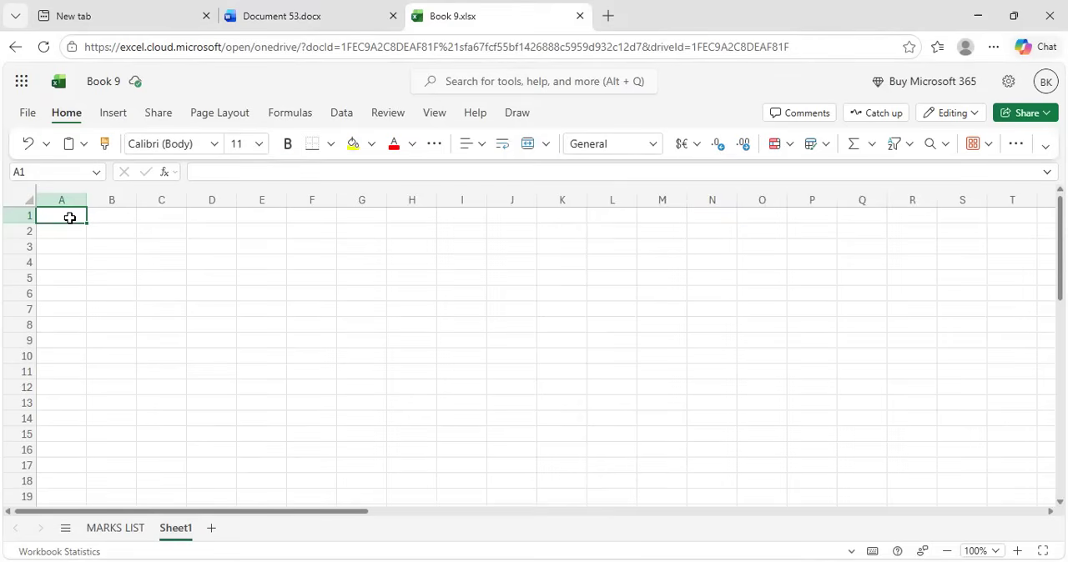
type("A")
key("Return")
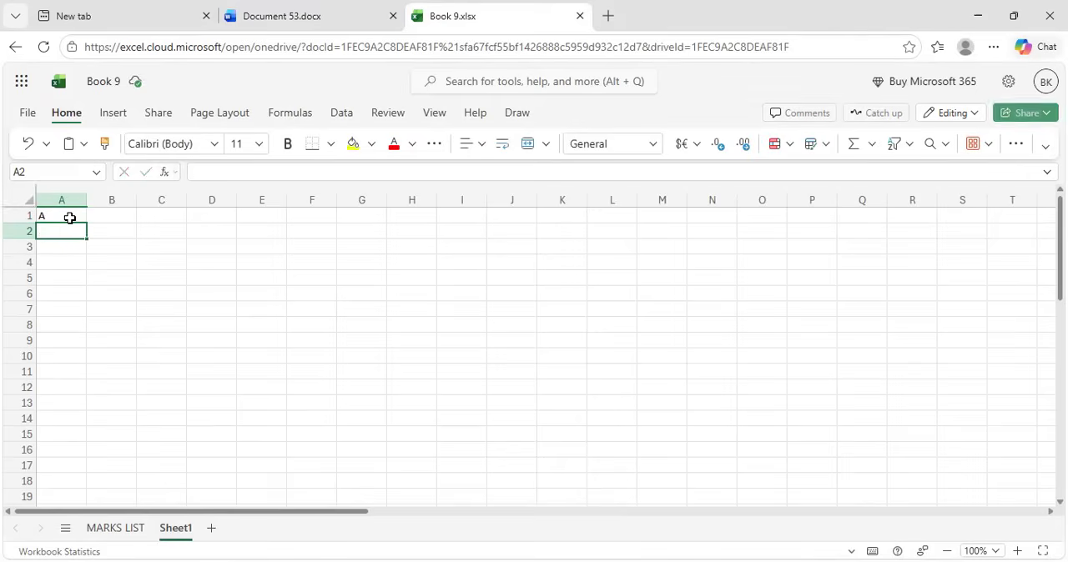
type("C")
key("Return")
type("DF")
key("Return")
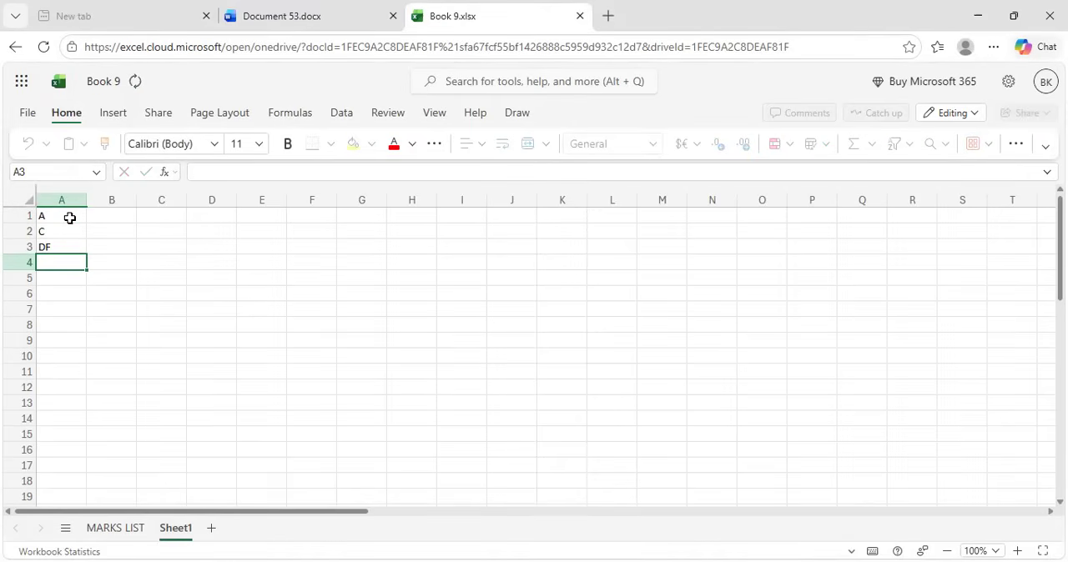
Fill cells A4 to A11 with G, TH, J, Y, GY, N, J and K
type("G")
key("Return")
type("TH")
key("Return")
type("J")
key("Return")
type("Y")
key("Return")
type("GY")
key("Return")
type("N")
key("Return")
type("J")
key("Return")
type("K")
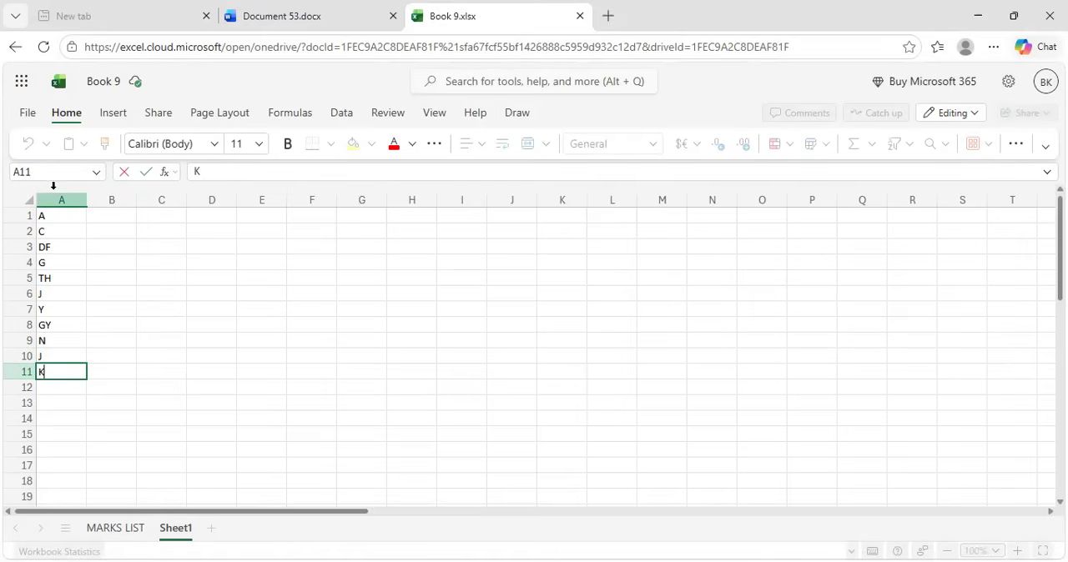
left_click(944, 544)
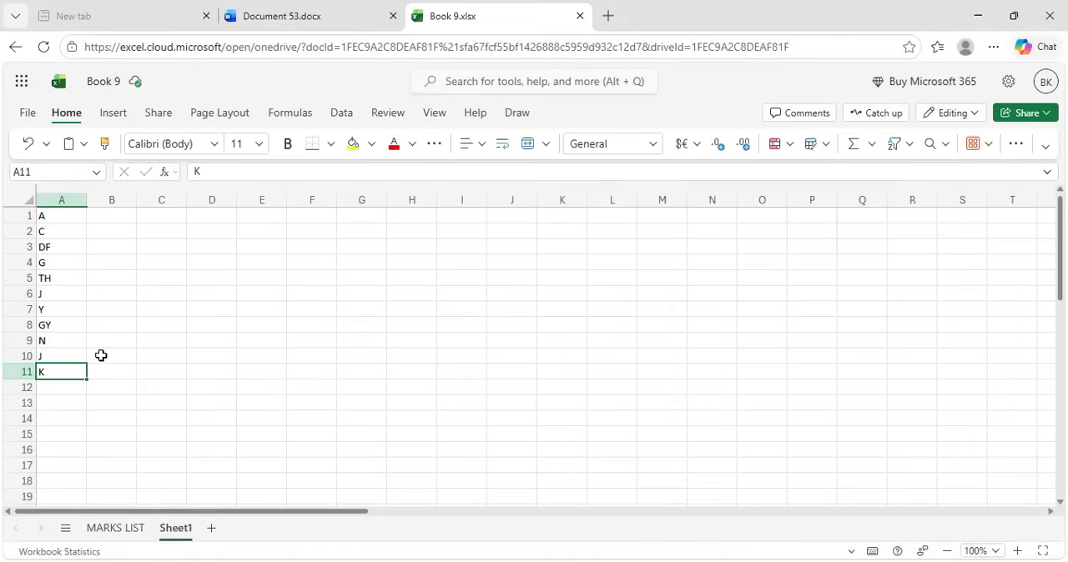
Insert a blank column before column A of Sheet1 and delete it again
left_click(71, 197)
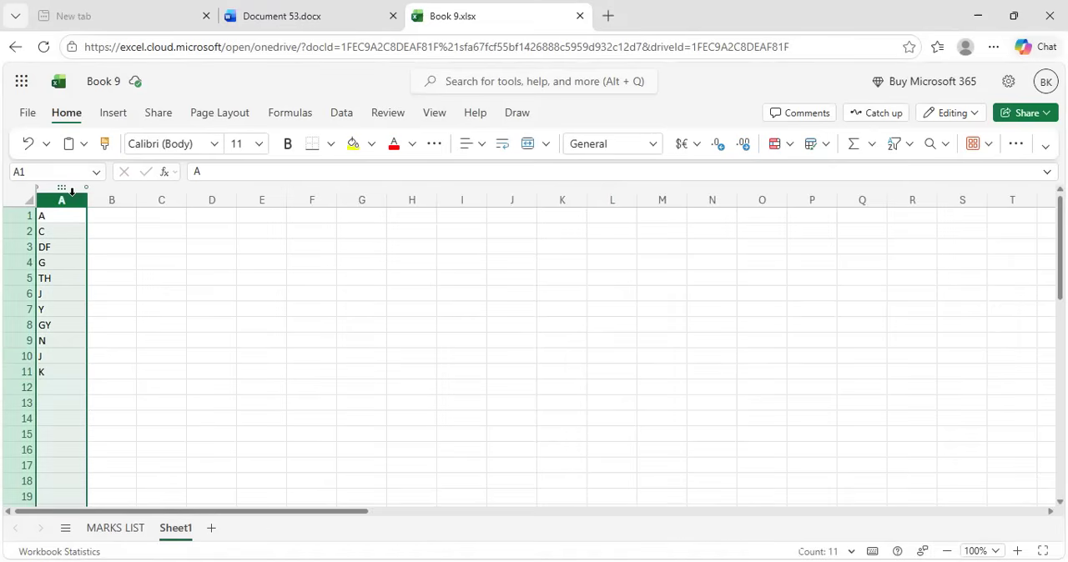
key("ctrl+shift+equal")
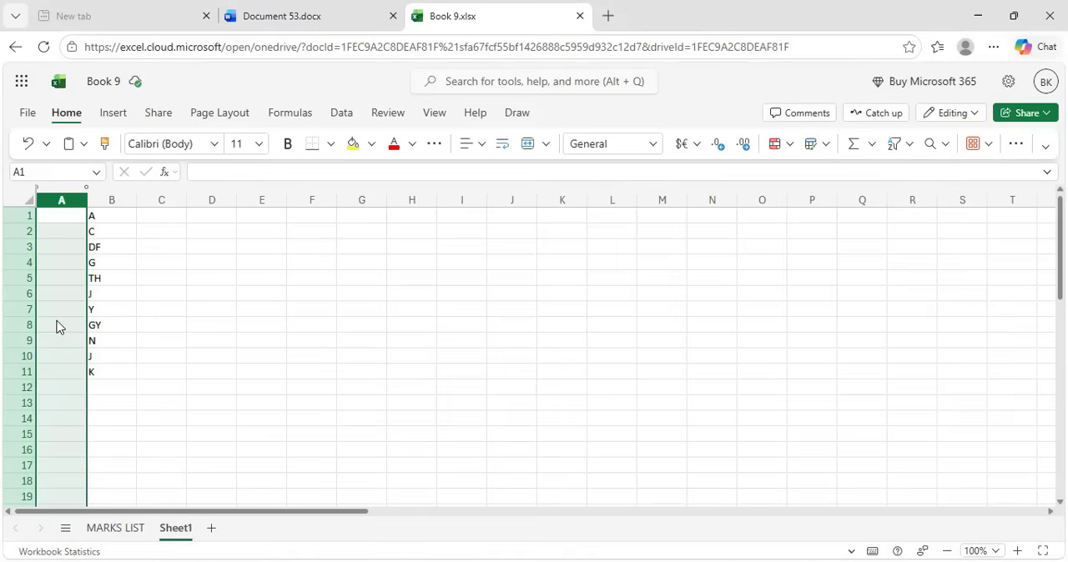
key("ctrl+minus")
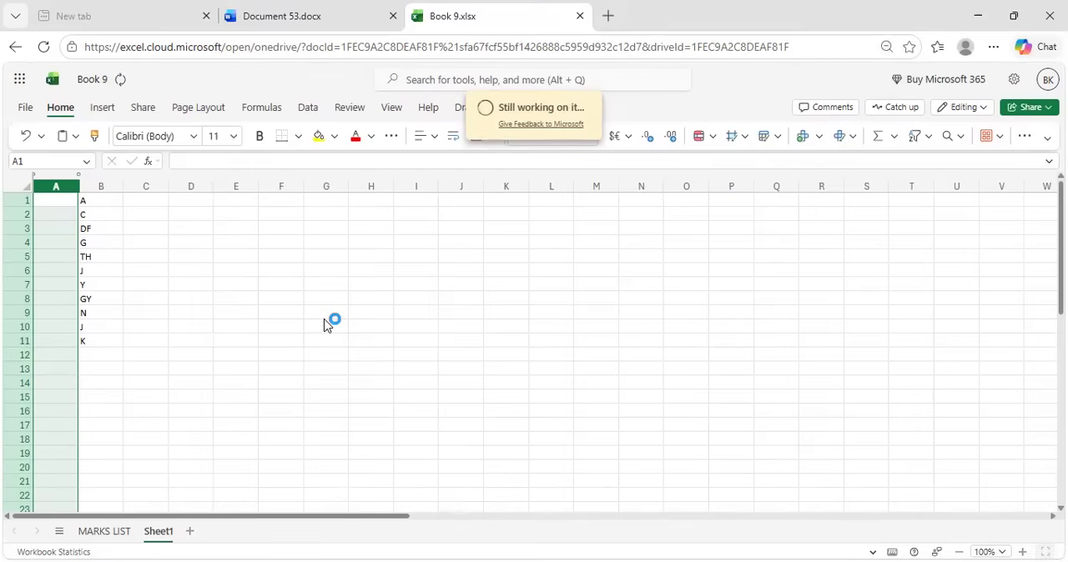
Switch to the Word document and add a third entry: "SHIFT +SPACE BAR =TO SELECT A ROW"
left_click(363, 8)
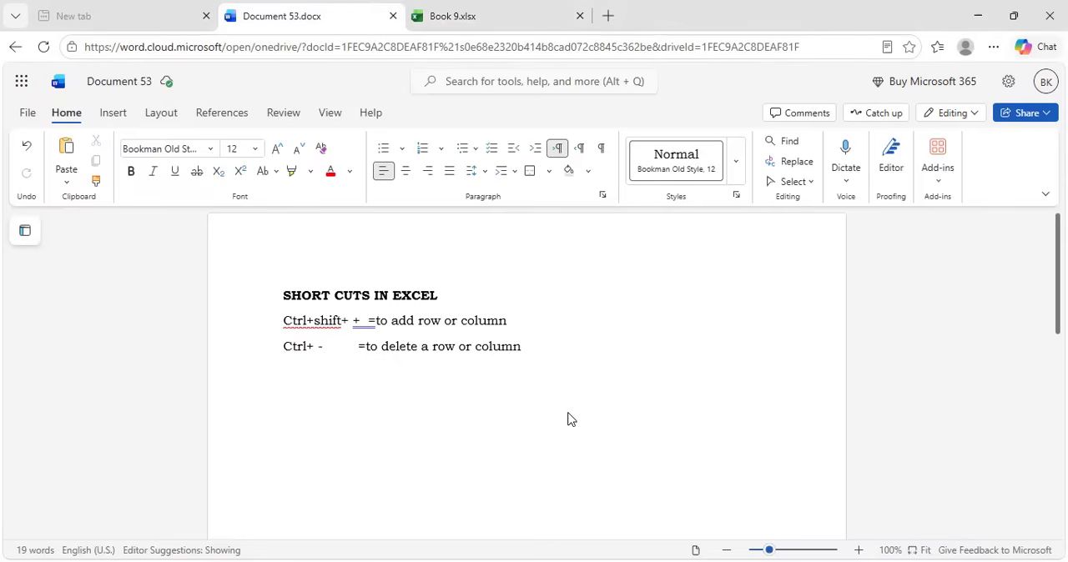
key("Return")
type("SHIFT +SPACE")
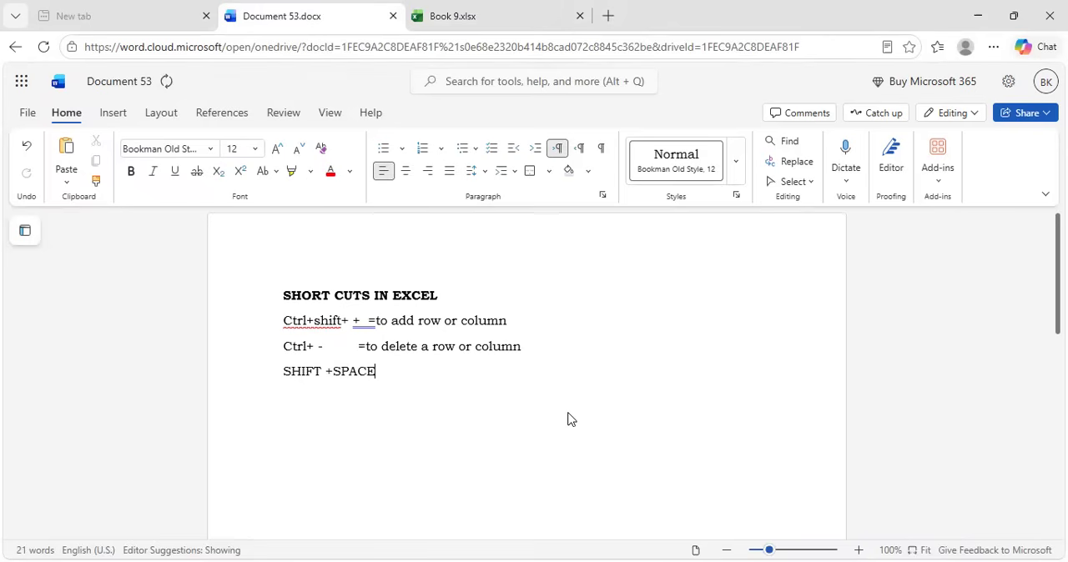
type("AR      =TO SELECT A ROW")
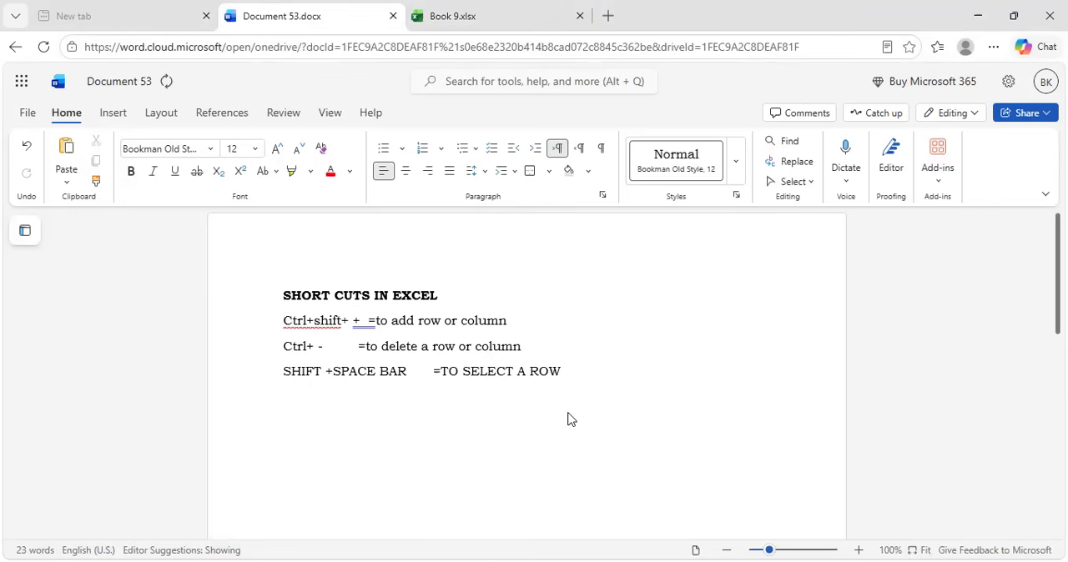
Switch to the Excel workbook and select the entire row 7 starting from cell B7
left_click(523, 8)
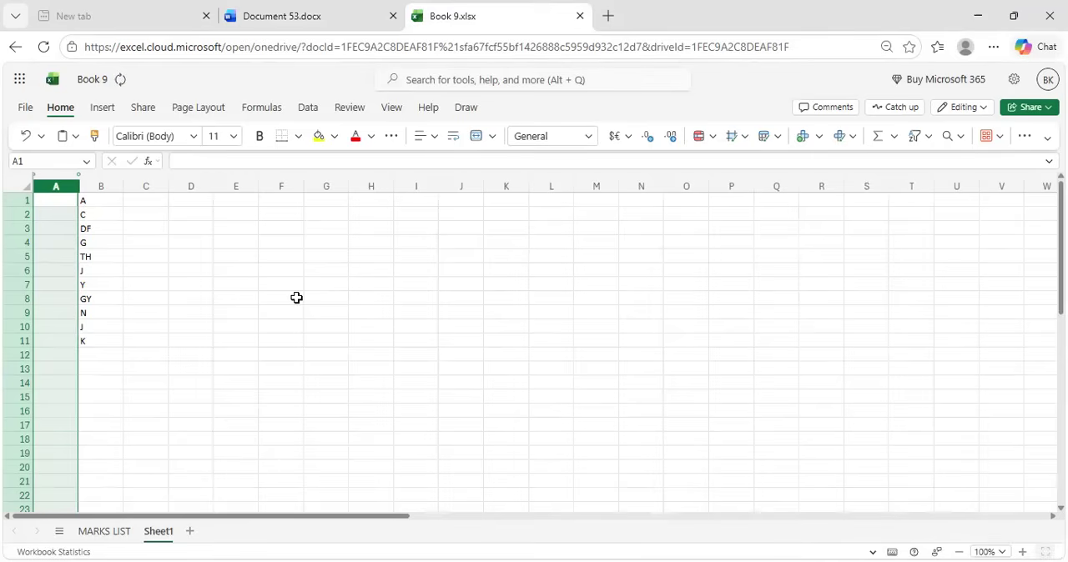
left_click(296, 298)
left_click(116, 283)
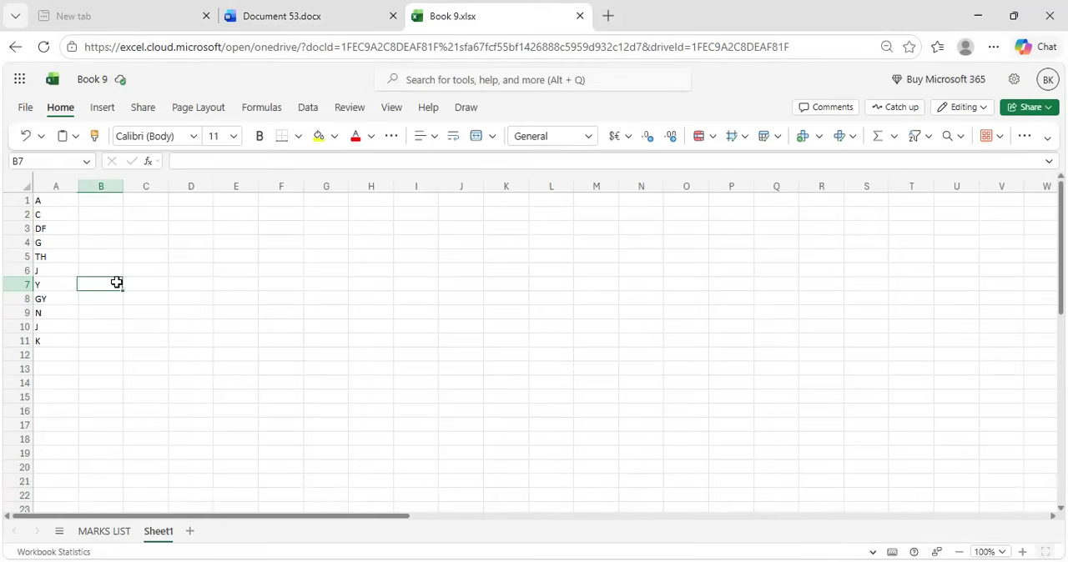
key("shift+space")
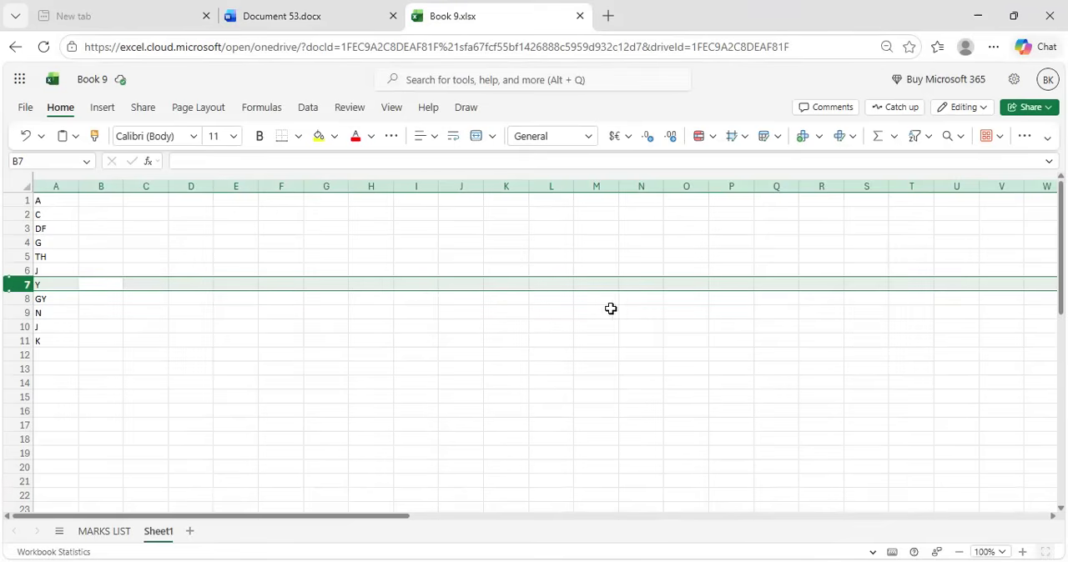
Switch to the Word document and add a fourth entry: "Ctrl+space bar =to select a column", with the description aligned to the one above
left_click(261, 7)
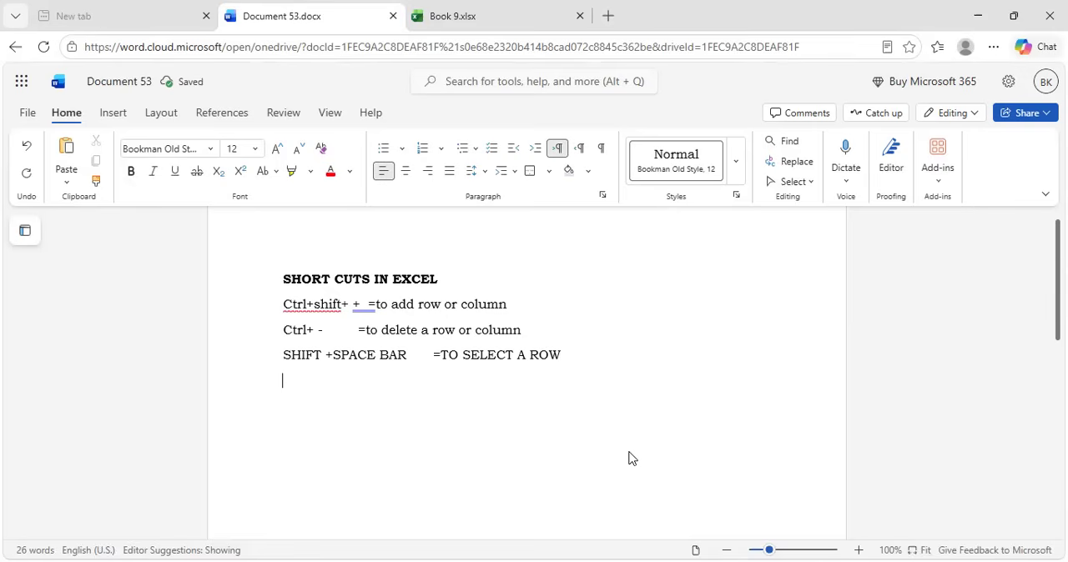
key("Return")
type("Ctrl+spa")
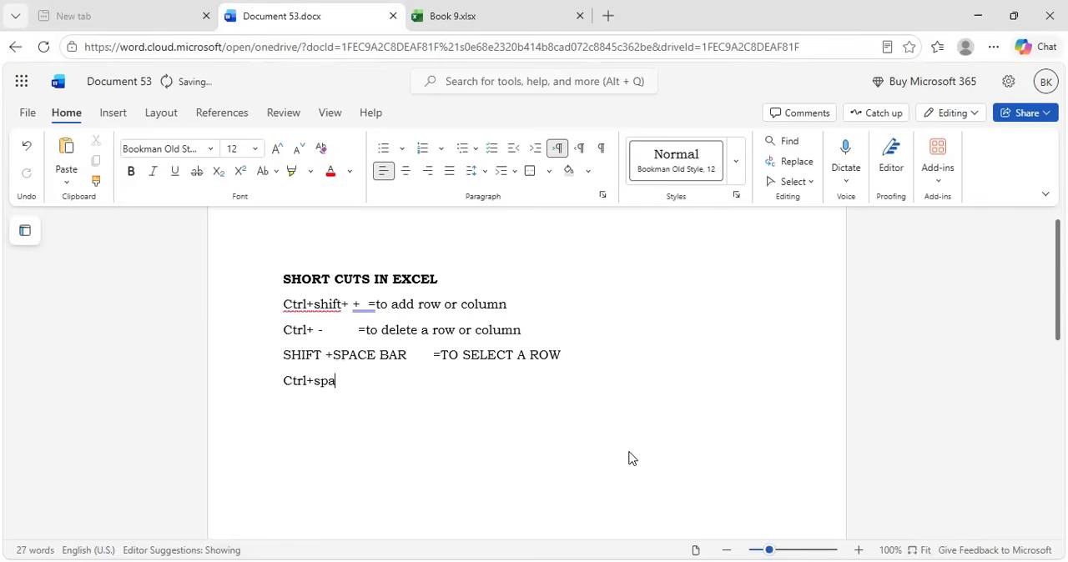
type("ce bar")
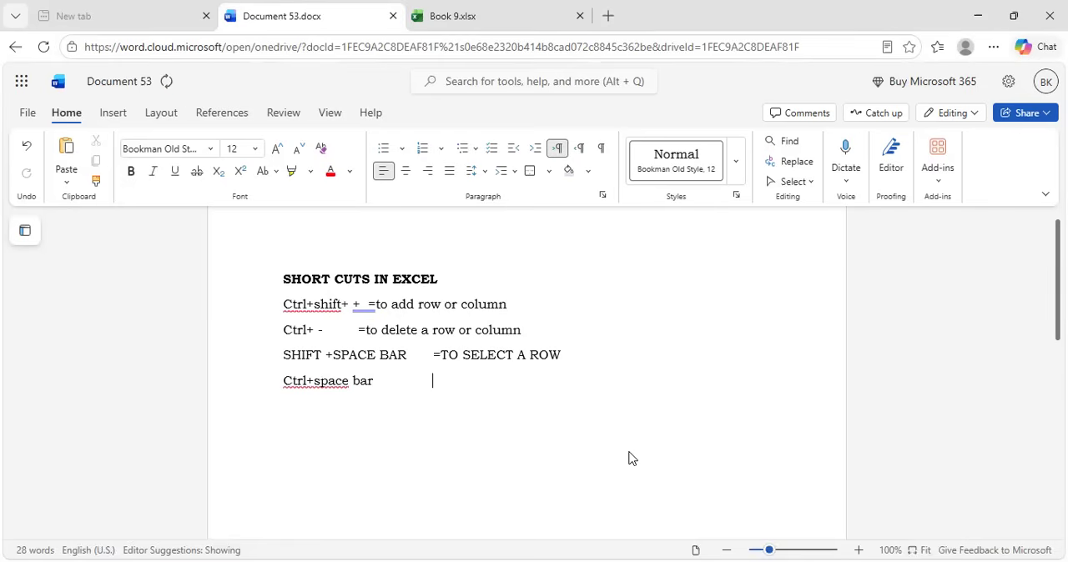
type("           =to select a column")
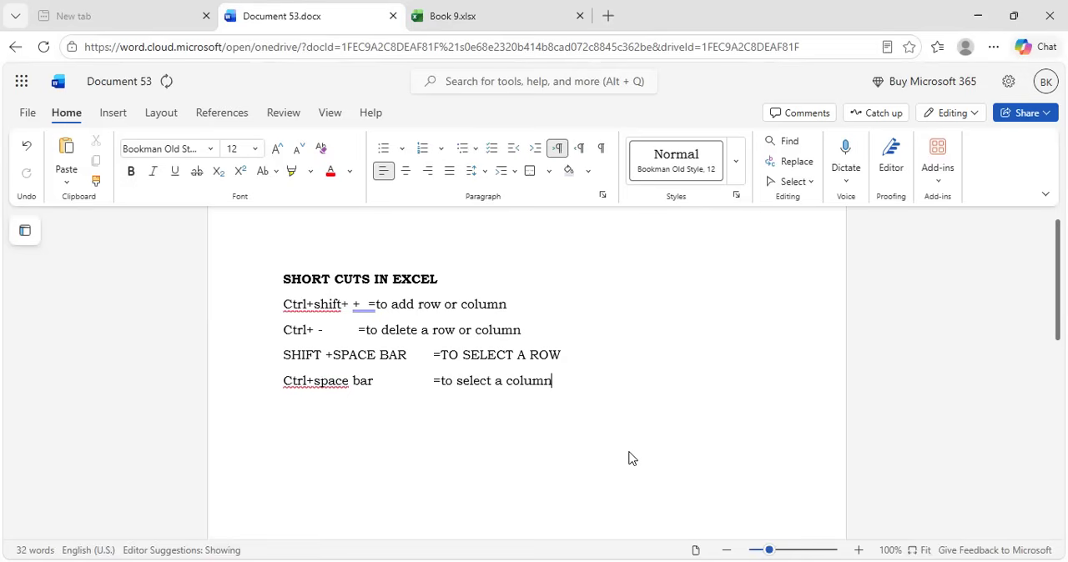
Correct the flagged spacing in the fourth and first entries to "Ctrl+ space" and "Ctrl+ shift"
left_click(317, 381)
left_click(317, 381)
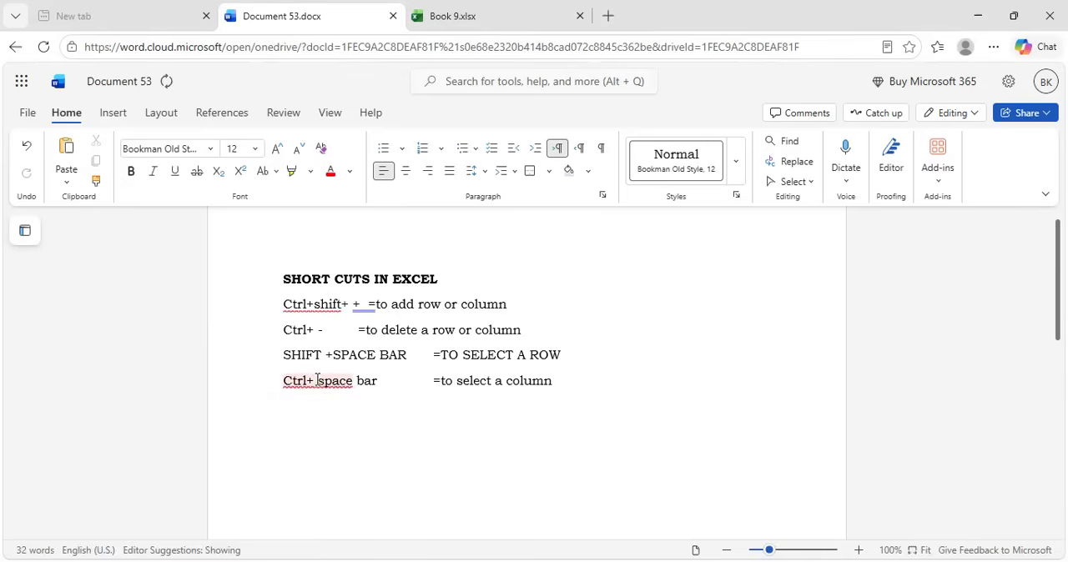
left_click(314, 303)
left_click(316, 304)
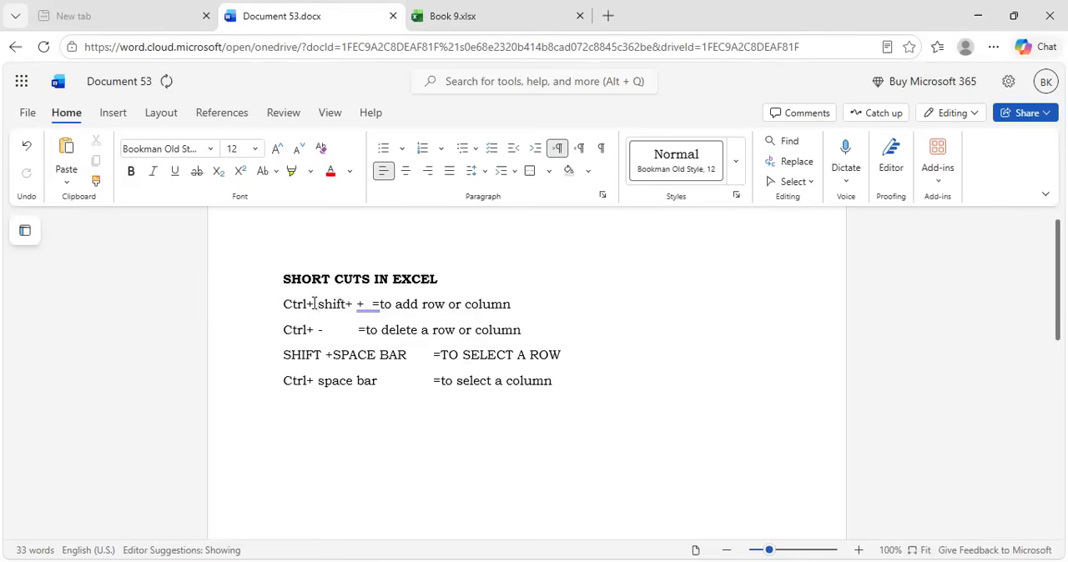
Switch to the Excel workbook and select the entire column D starting from cell D6
left_click(573, 391)
key("ctrl+Tab")
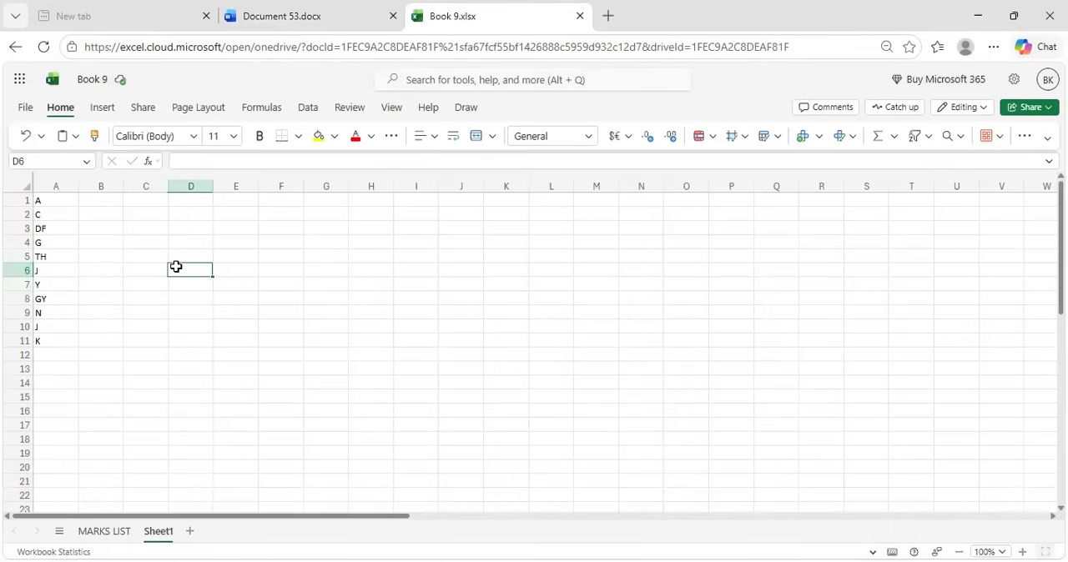
key("ctrl+space")
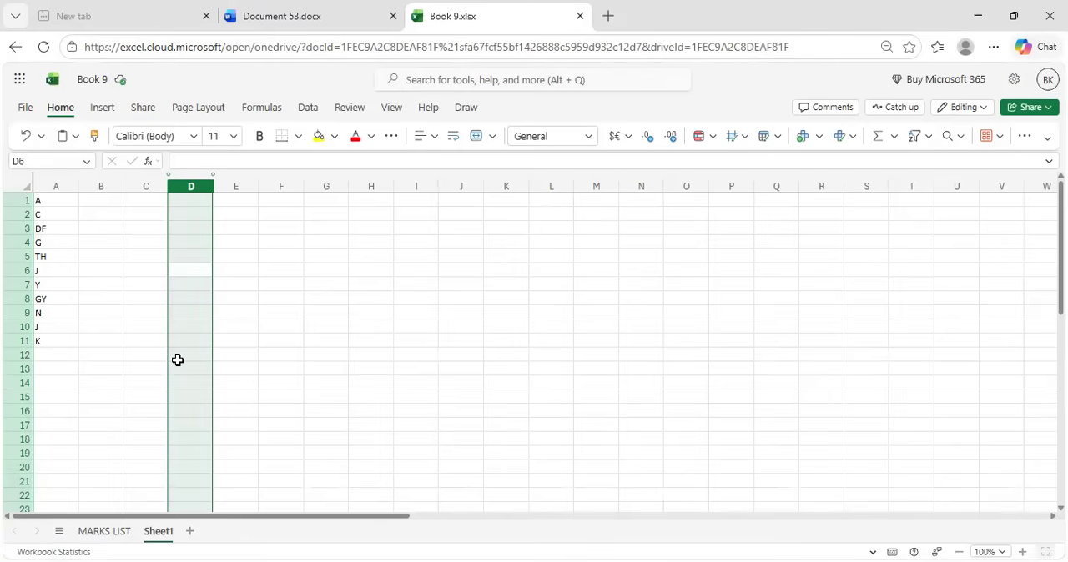
Switch to the Word document and add a fifth entry: "Ctrl + 1 =Format cells", with the description aligned to the one above
left_click(315, 10)
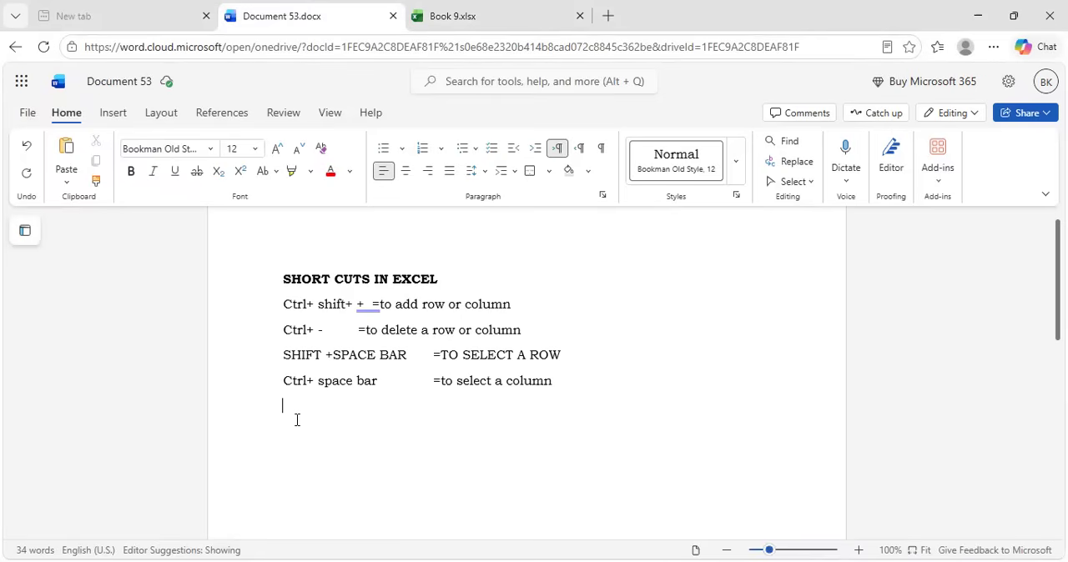
type("Ctrl + 1")
key("Tab")
key("Tab")
key("Tab")
type("=")
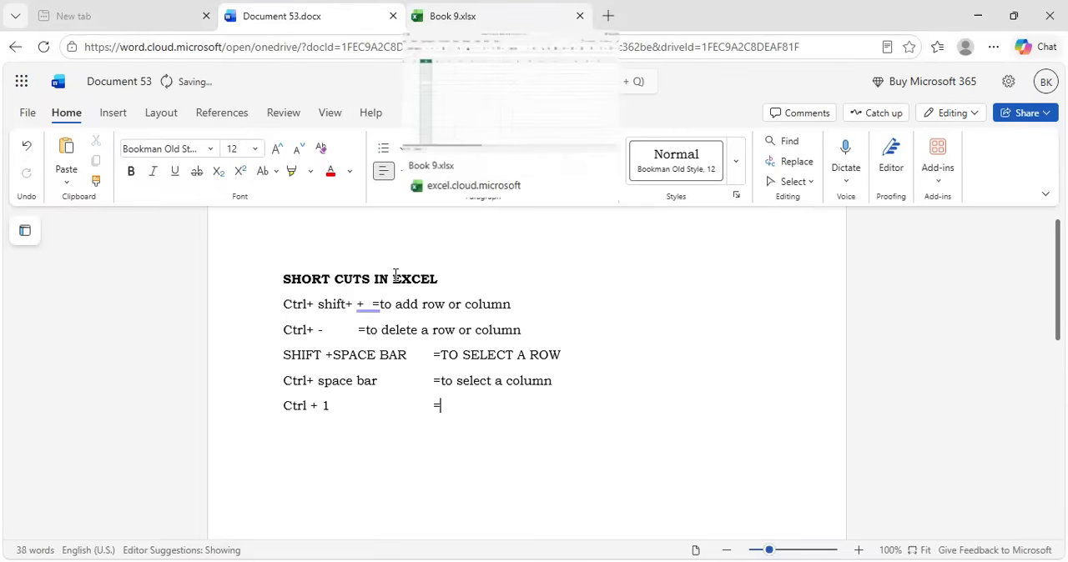
type("Format")
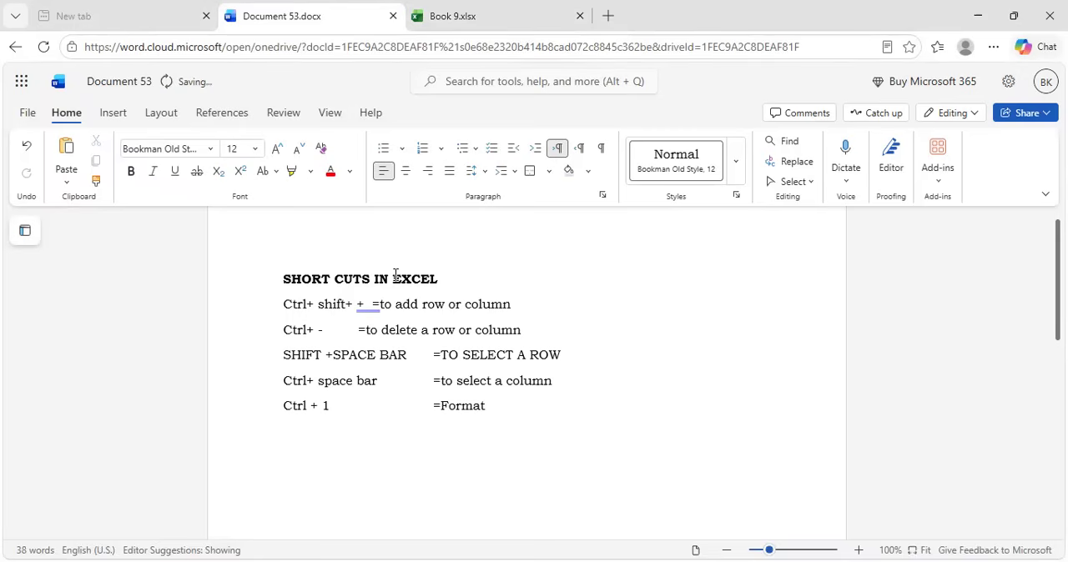
type(" cells")
Switch to the Excel workbook and view the Format Cells options for cell B5, including the number categories, and close them
left_click(451, 12)
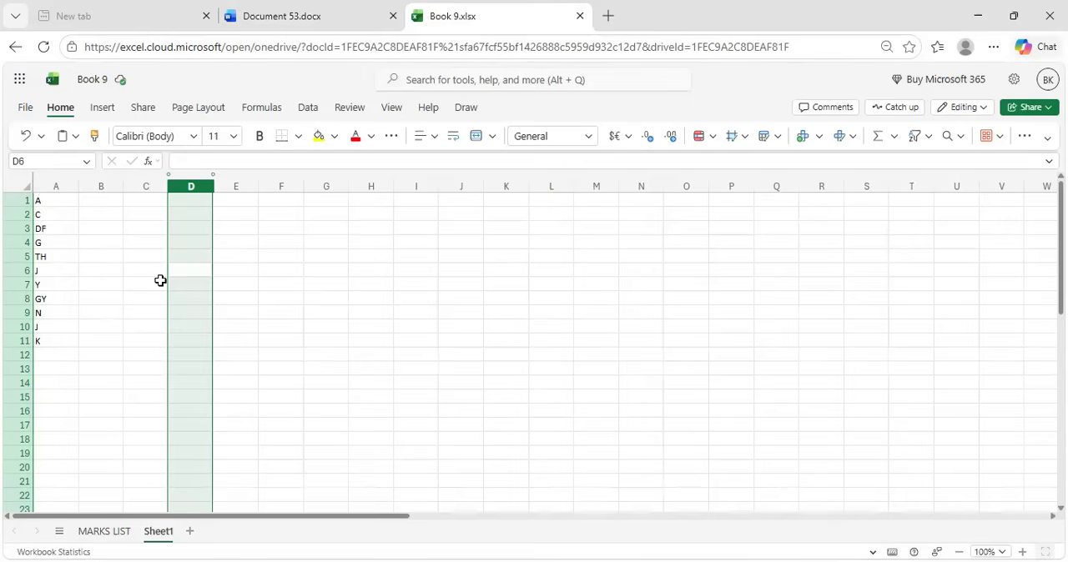
left_click(86, 255)
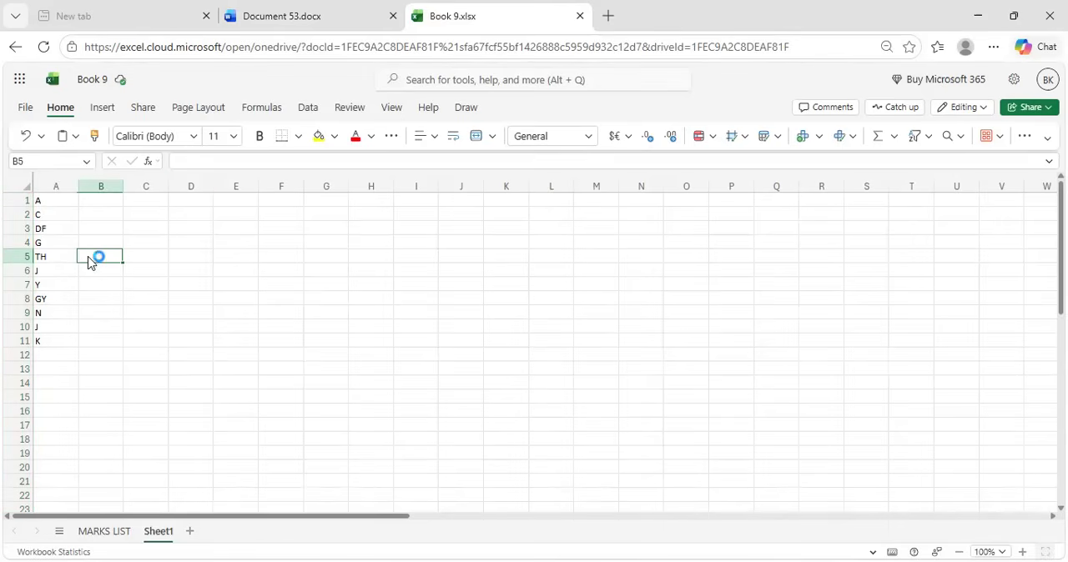
key("ctrl+1")
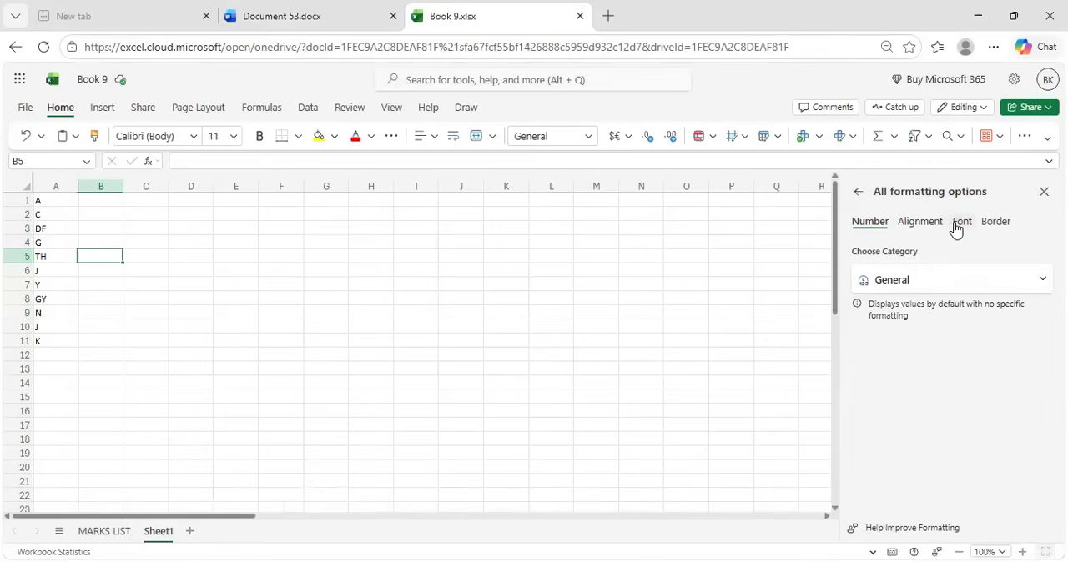
left_click(1039, 281)
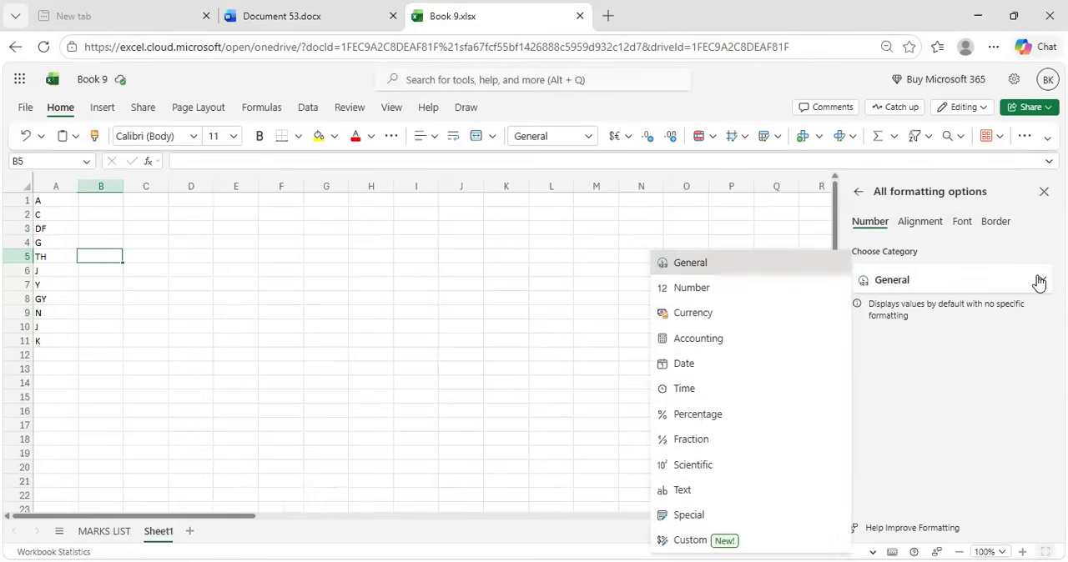
left_click(554, 368)
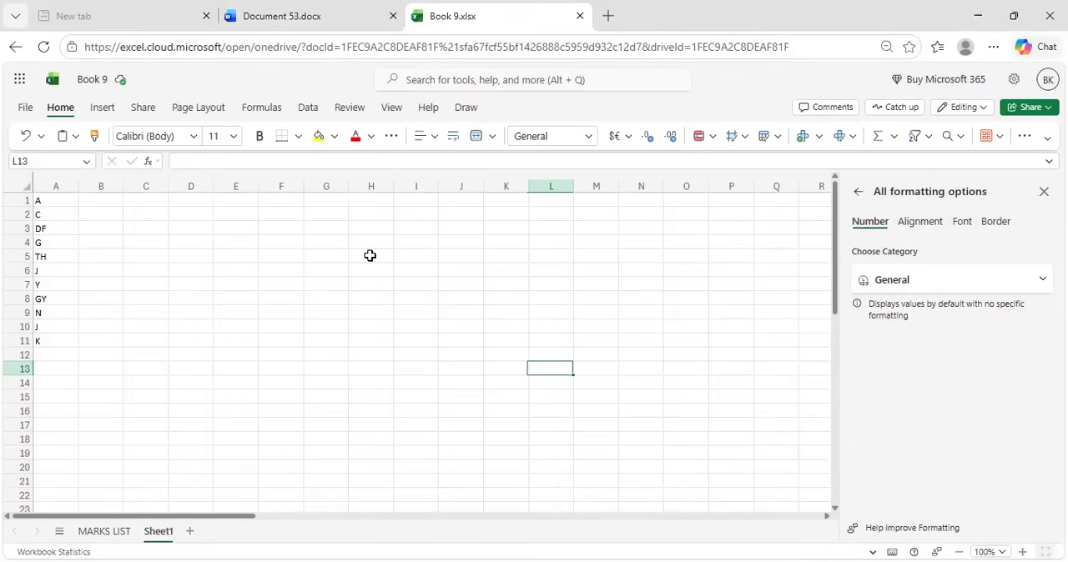
left_click(859, 193)
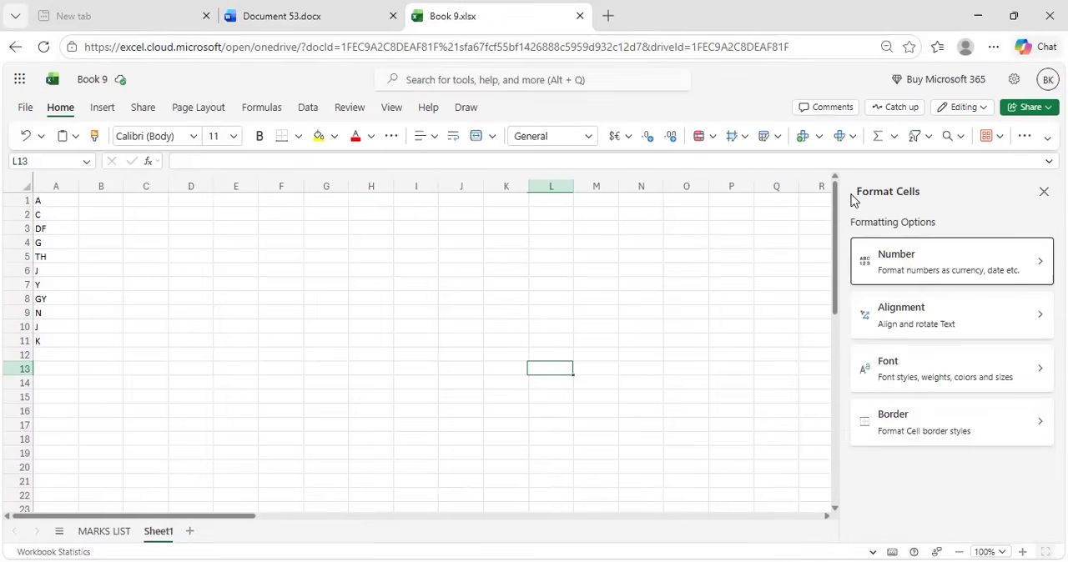
left_click(1043, 192)
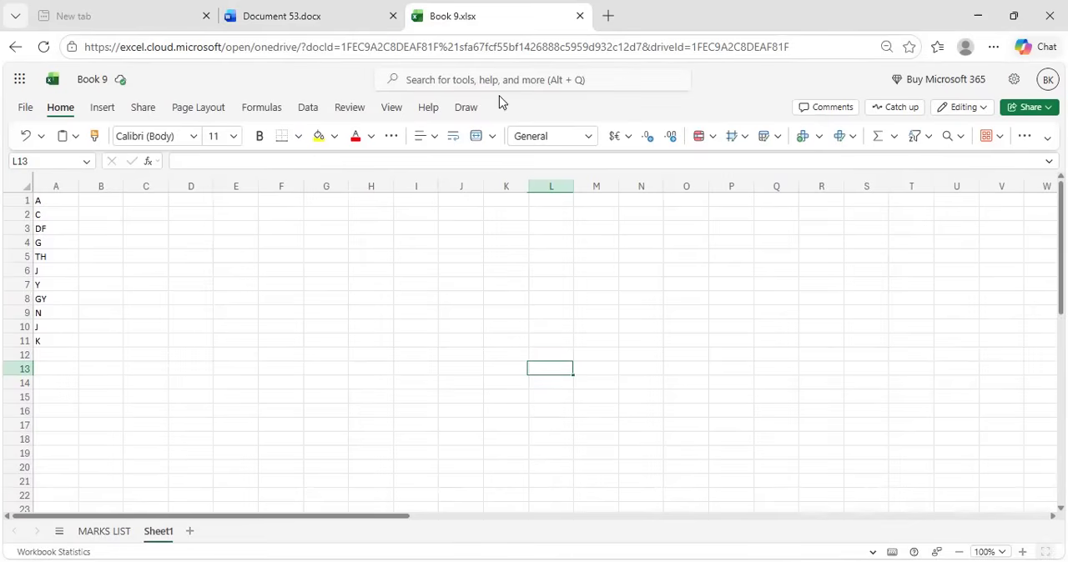
Switch to the Word document and add a sixth entry: "Ctrl +D =Auto fill", with the description aligned to the one above
left_click(291, 9)
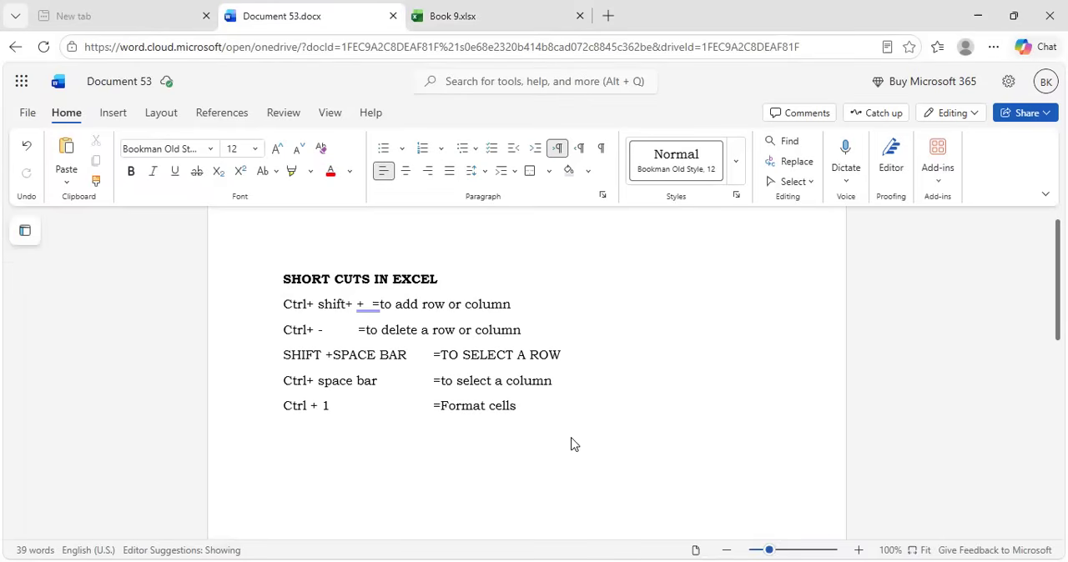
key("Return")
type("Ctrl +DAuto fill")
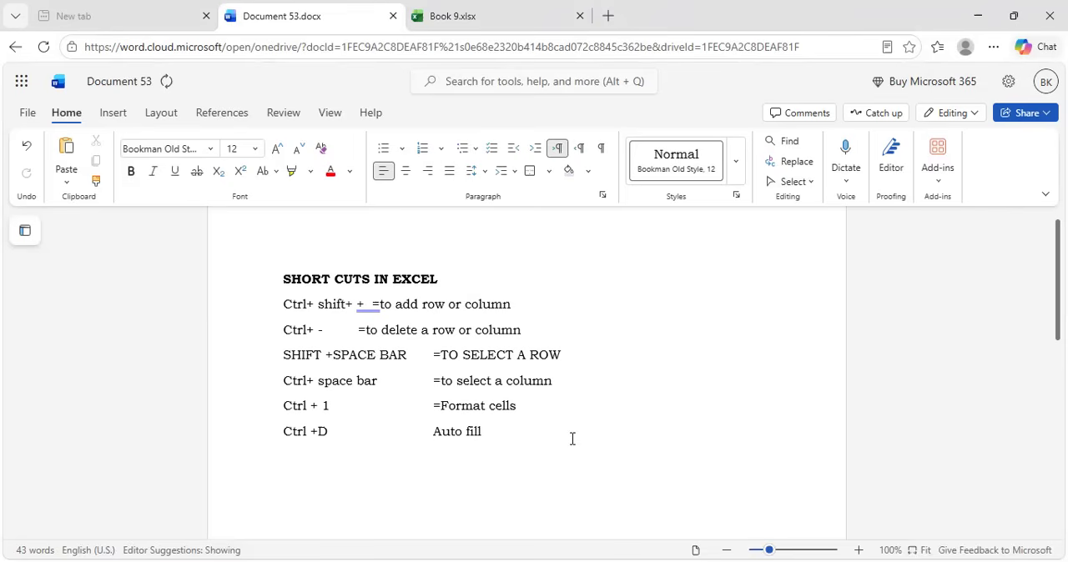
type("=")
Switch to the Excel workbook and enter 1 in cell B1 and 2 in cell B2 of Sheet1
left_click(493, 12)
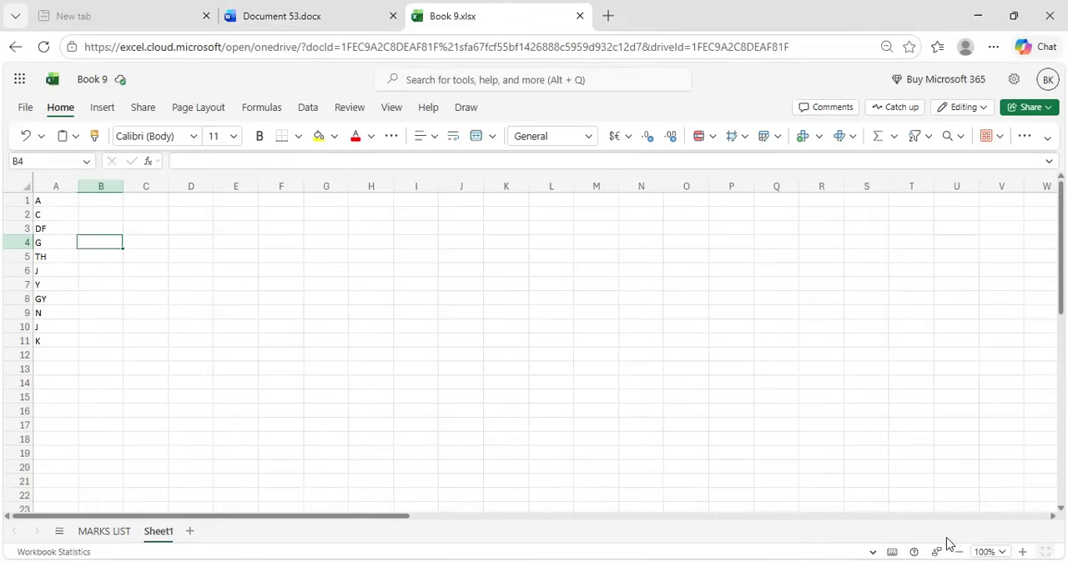
left_click(1022, 542)
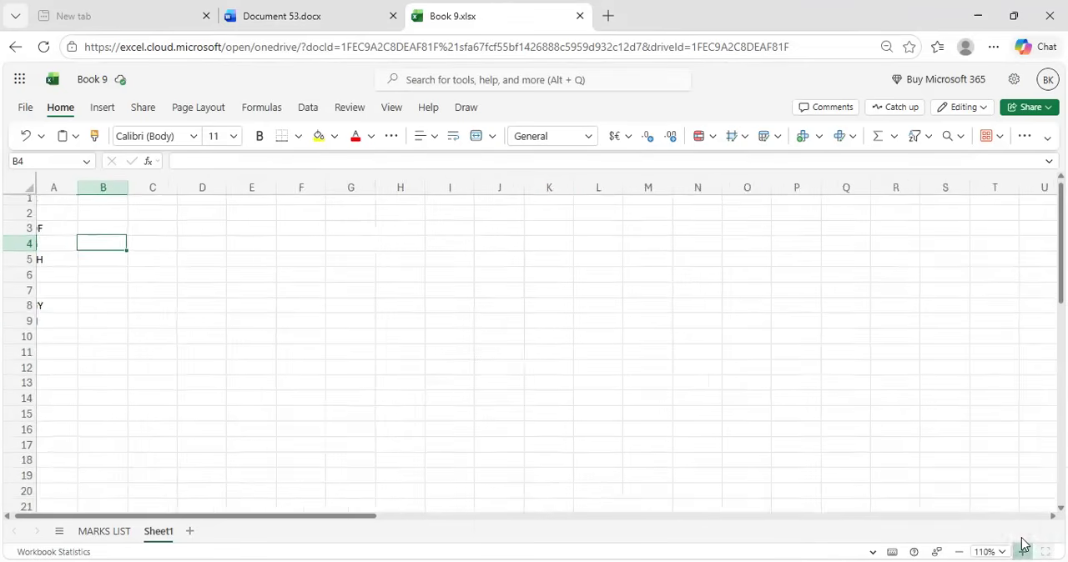
left_click(1022, 543)
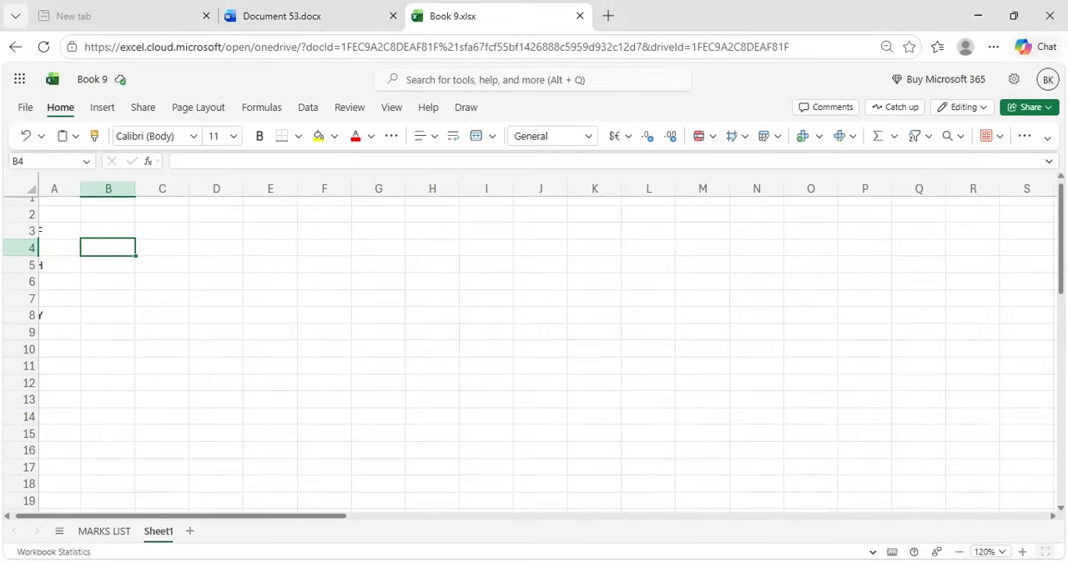
left_click(1022, 552)
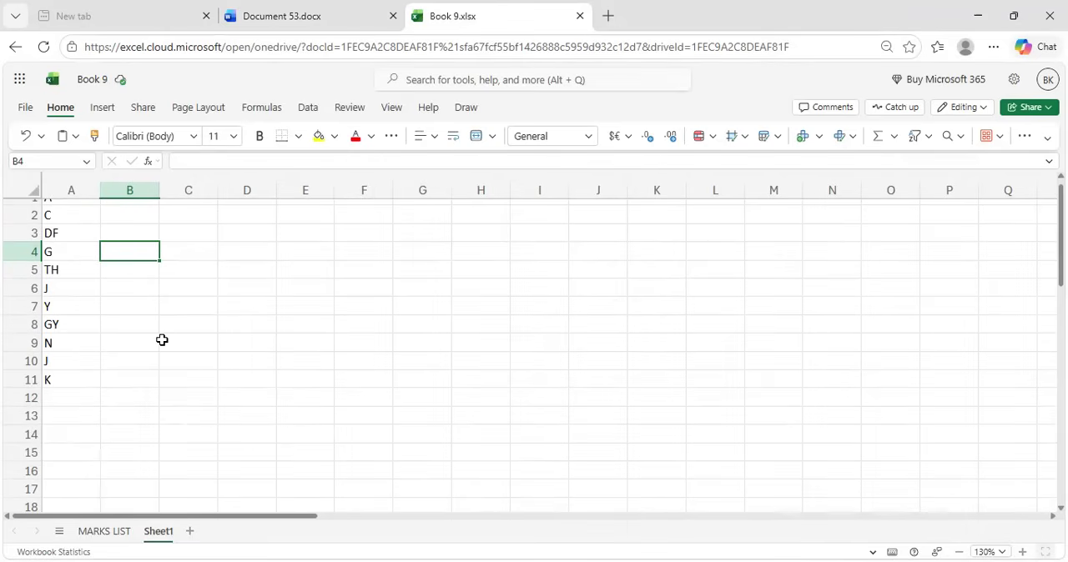
left_click(117, 207)
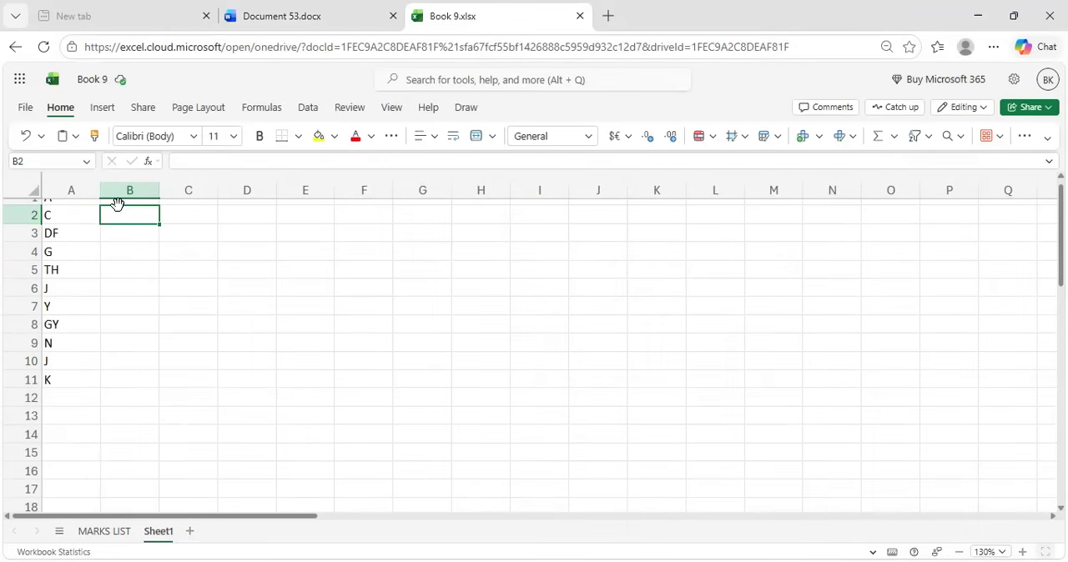
scroll(203, 327, "up", 1)
left_click(130, 205)
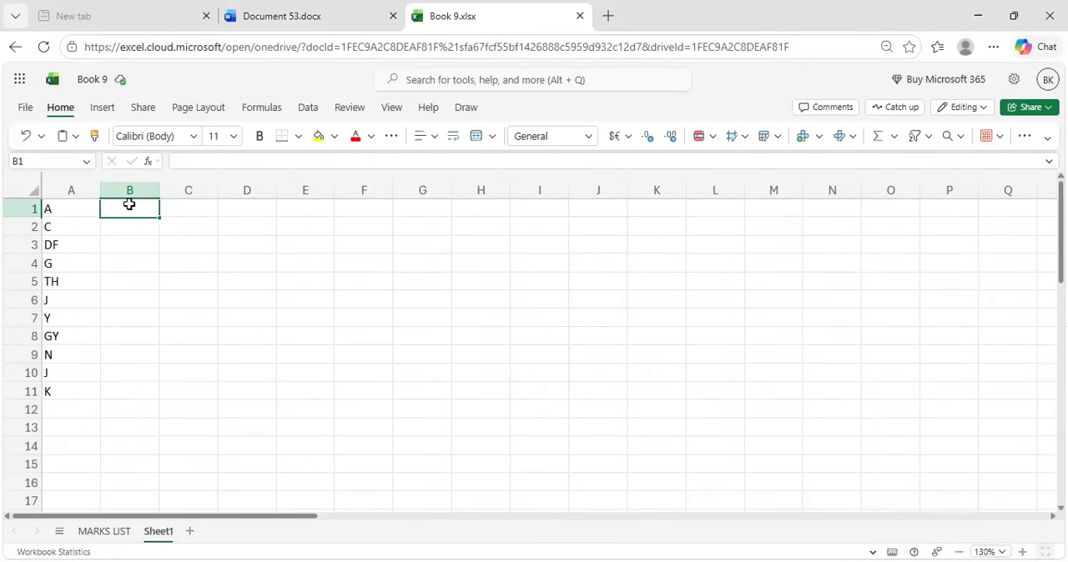
type("1")
key("Return")
type("2")
key("Return")
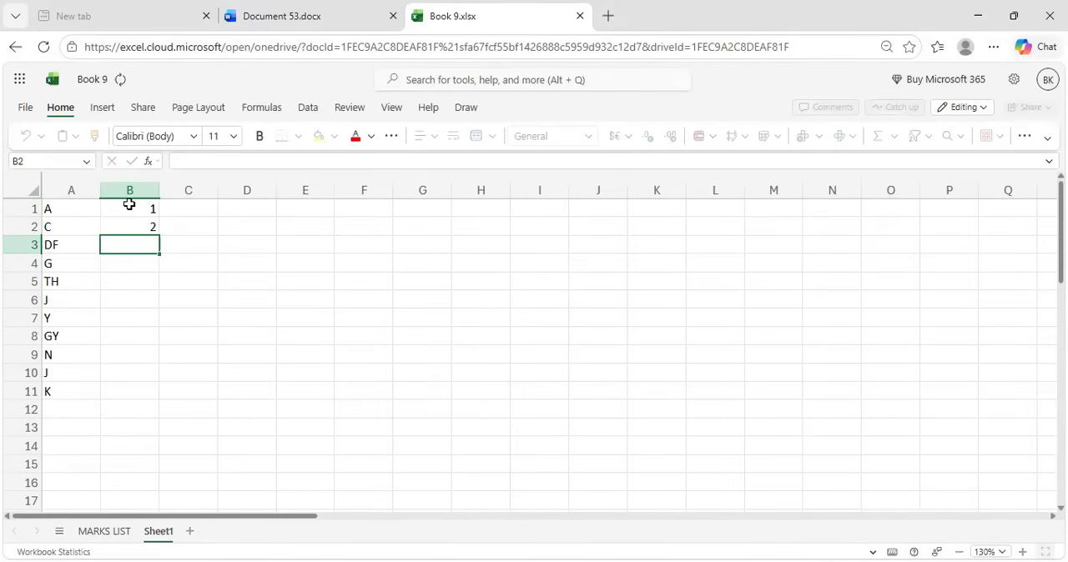
Try to fill the value of cell B1 down over B1:B2 and over B1:B13
left_click_drag(137, 209, 142, 224)
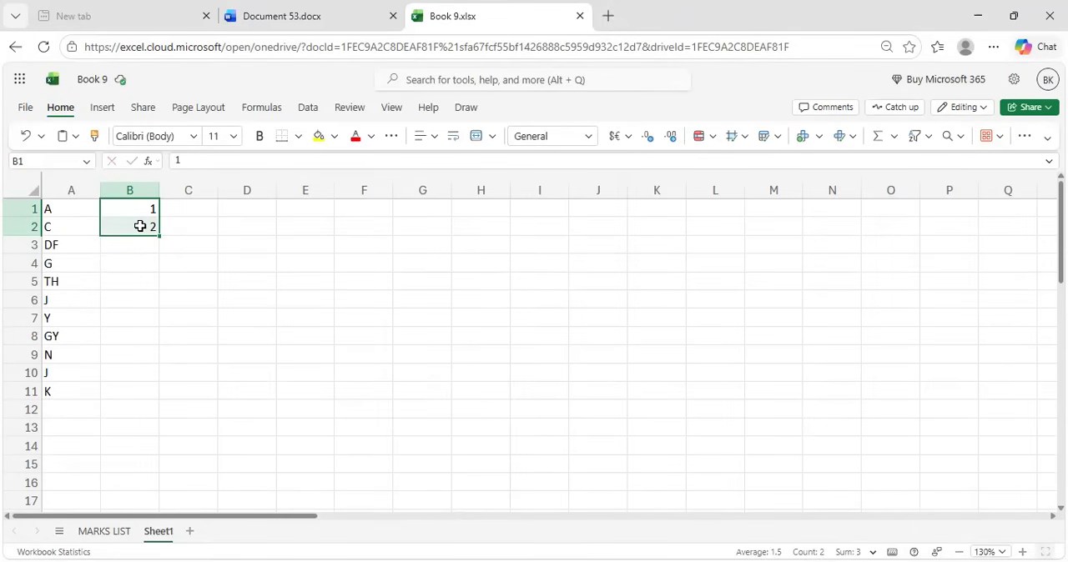
key("ctrl+d")
left_click(176, 222)
left_click_drag(151, 212, 127, 426)
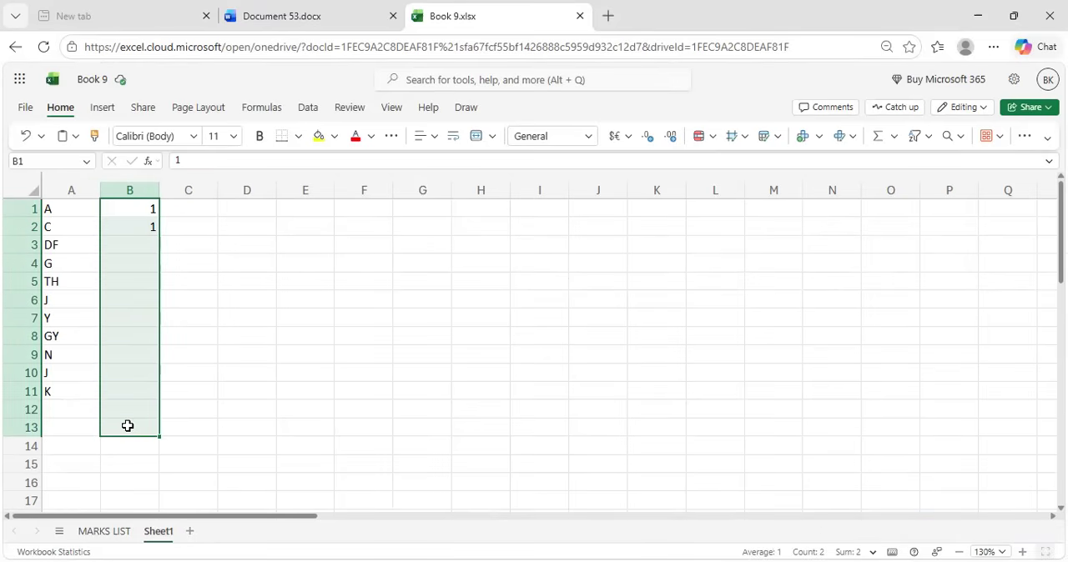
key("ctrl+d")
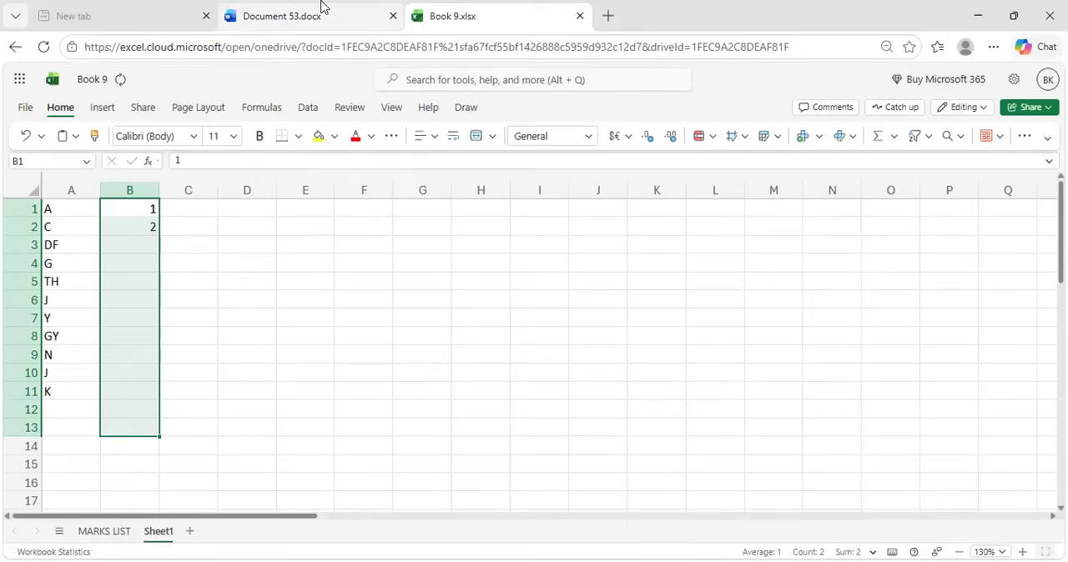
Switch to the Word document and add a seventh entry: "Shift+ F11 =to insert a new work sheet", with the description aligned
left_click(321, 9)
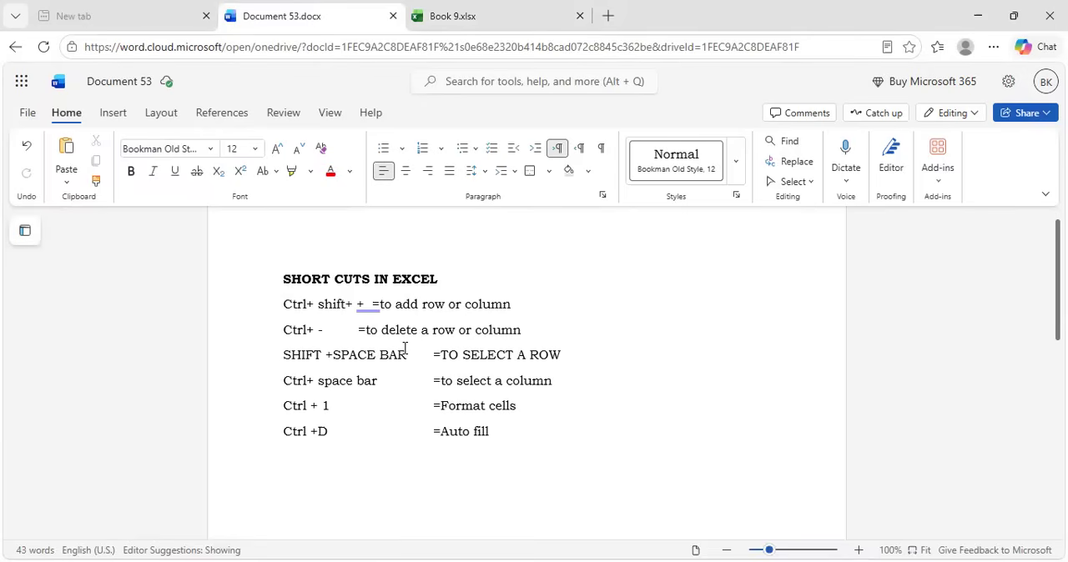
key("Return")
type("Shift+ F11=")
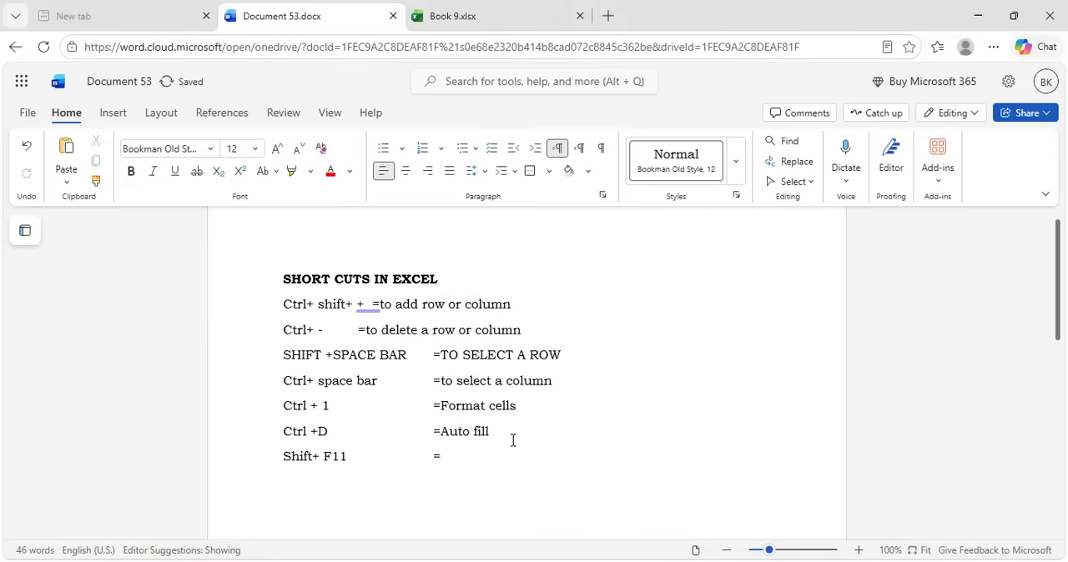
type("to insert a new work sheet")
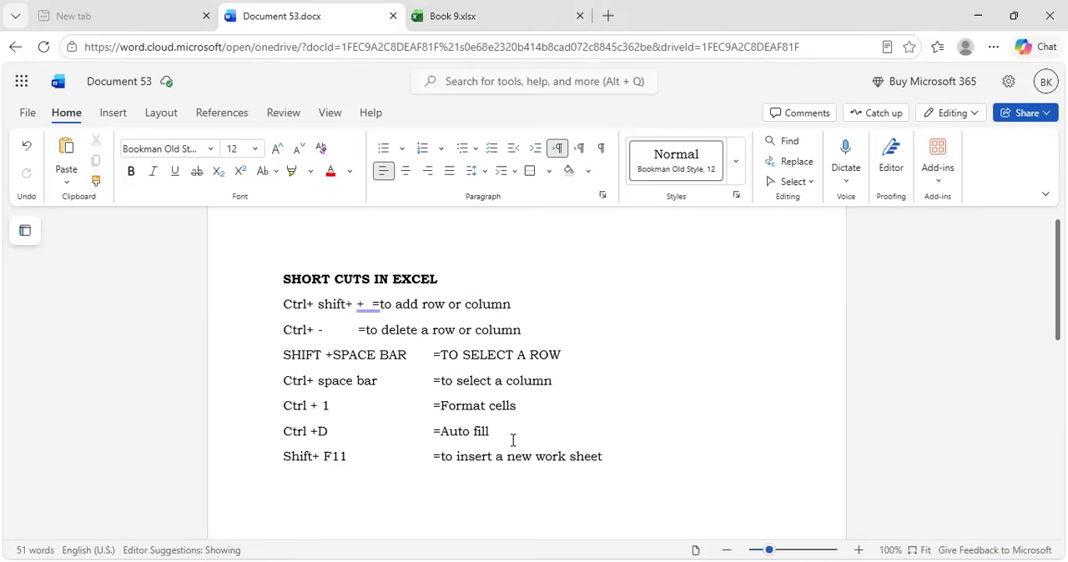
Switch to the Excel workbook, insert a new worksheet after Sheet1, and return to Sheet1
left_click(482, 8)
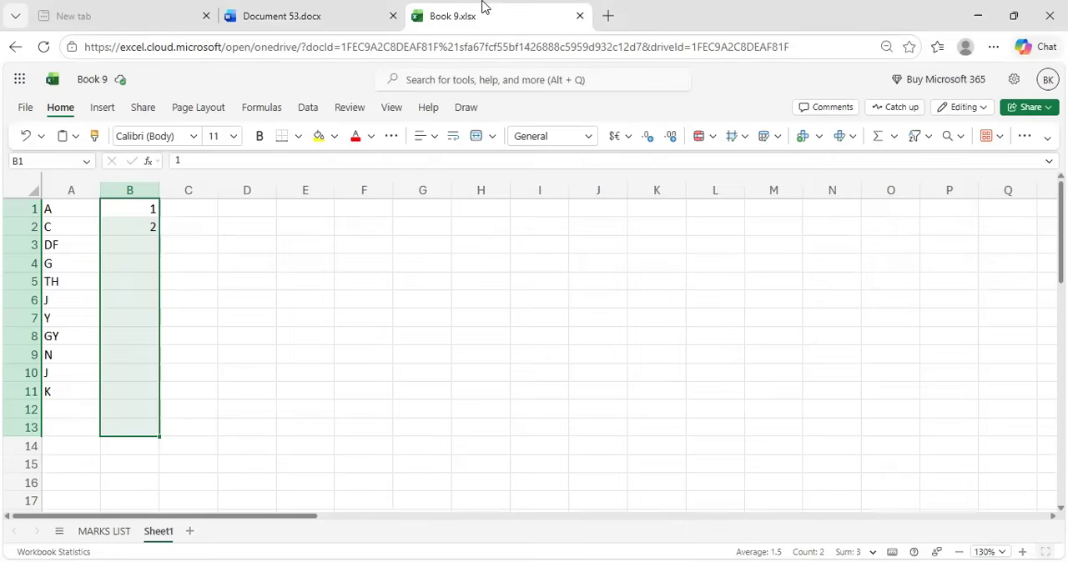
left_click(190, 534)
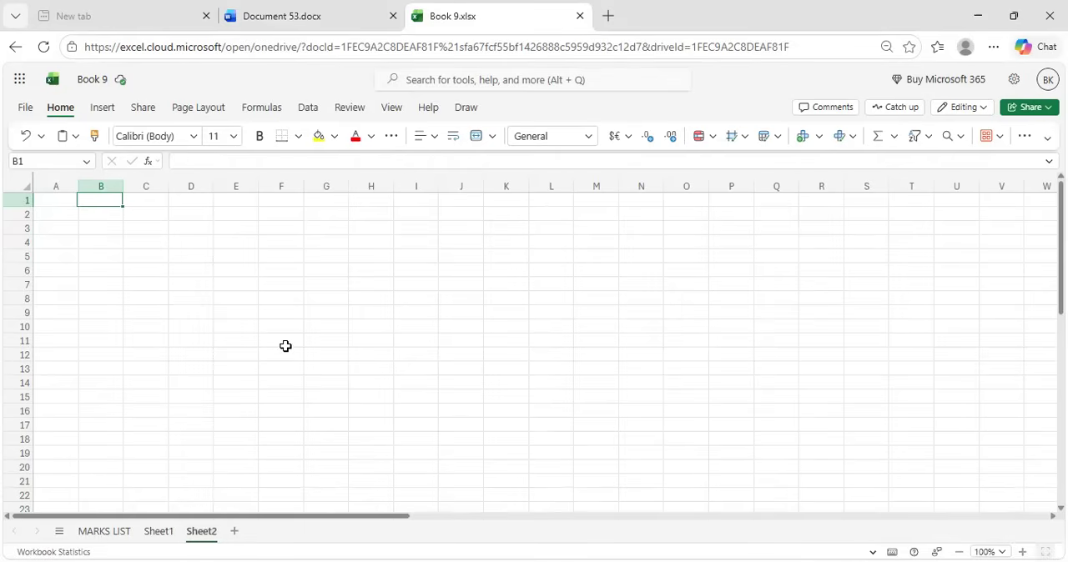
left_click(159, 532)
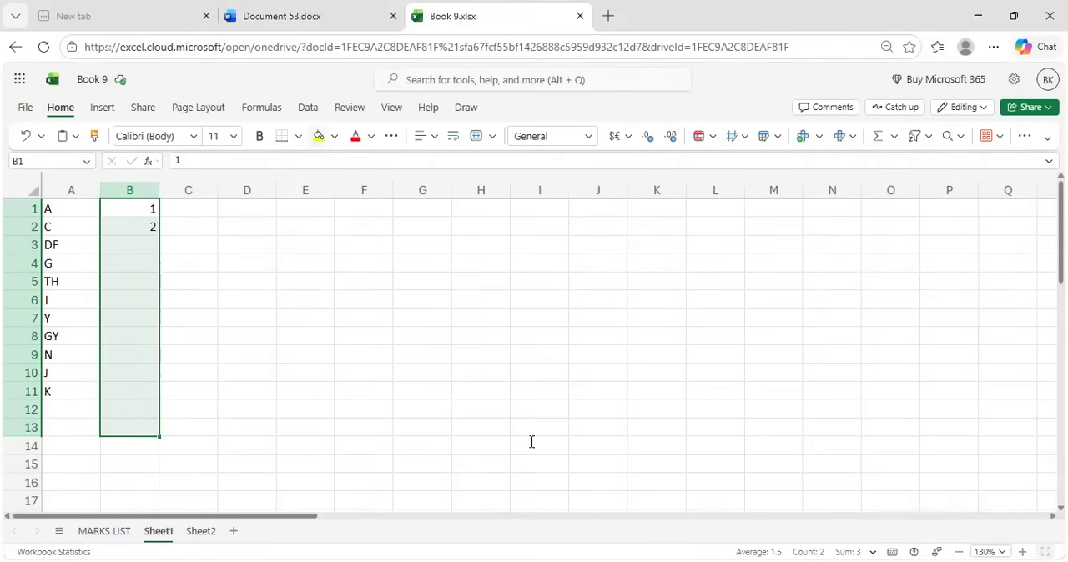
Switch to the Word document and add an eighth entry: "Ctrl+ Right arrow = to select last column of the present row", with the description aligned
key("ctrl+shift+Tab")
scroll(532, 442, "down", 1)
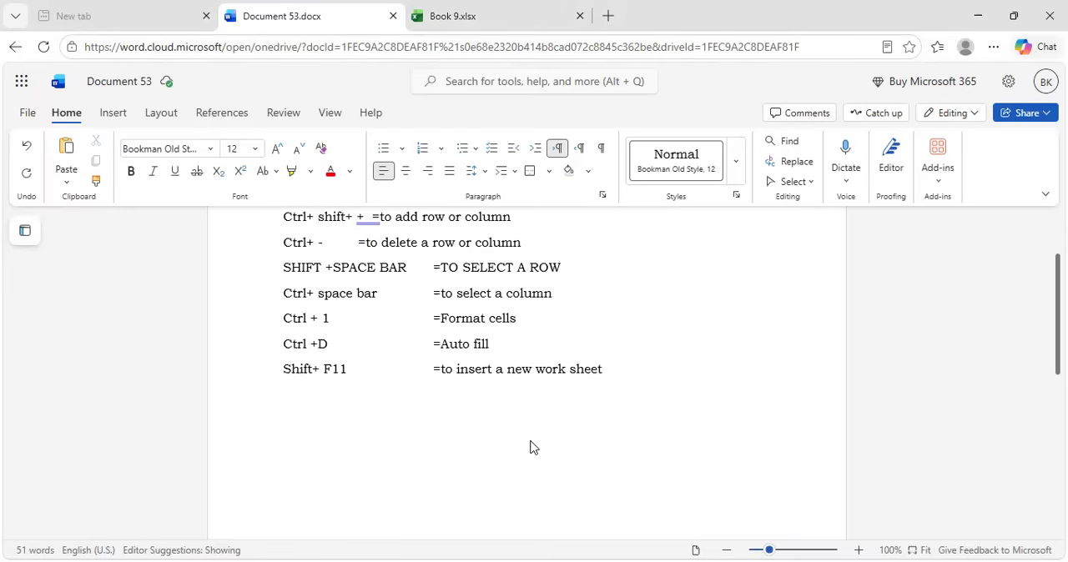
type("Ctrl+ Right arrow")
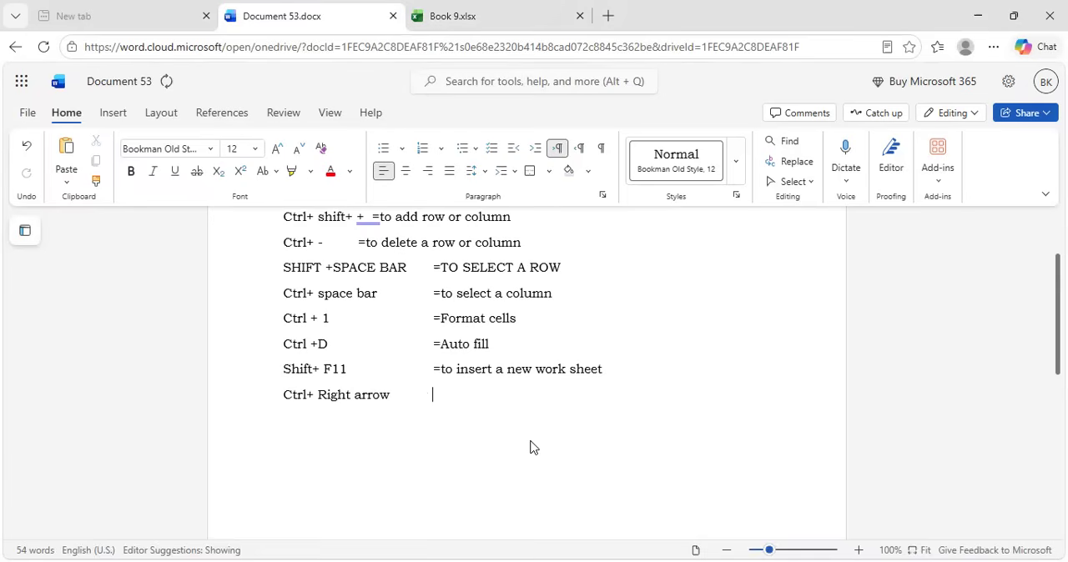
type(" =")
type("to select las")
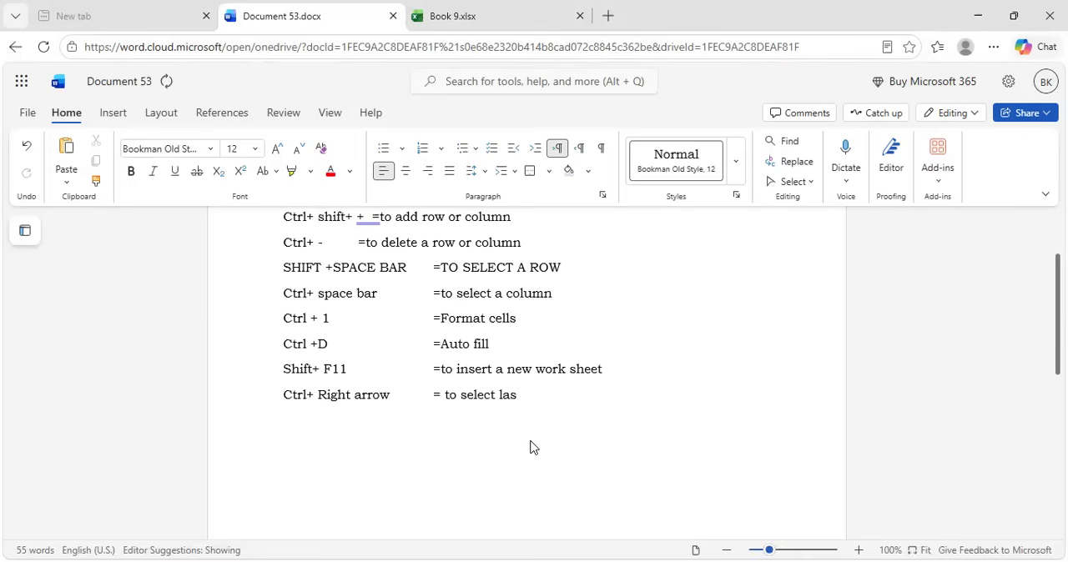
type("t column of the p")
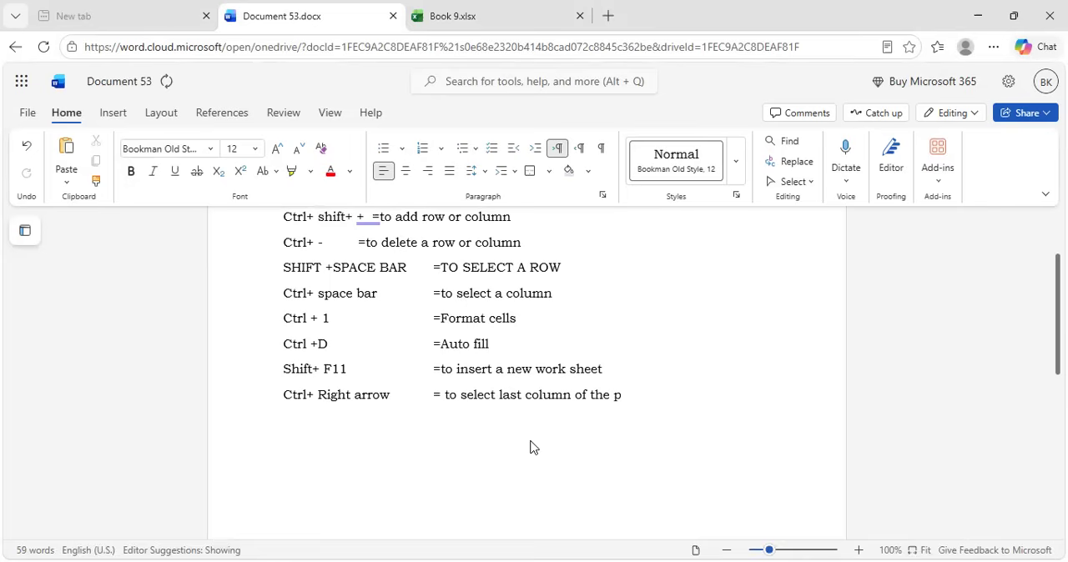
type("resent row")
Switch to the Excel workbook, jump from cell C3 to the last column of row 3, and undo the insertion of Sheet2
left_click(509, 10)
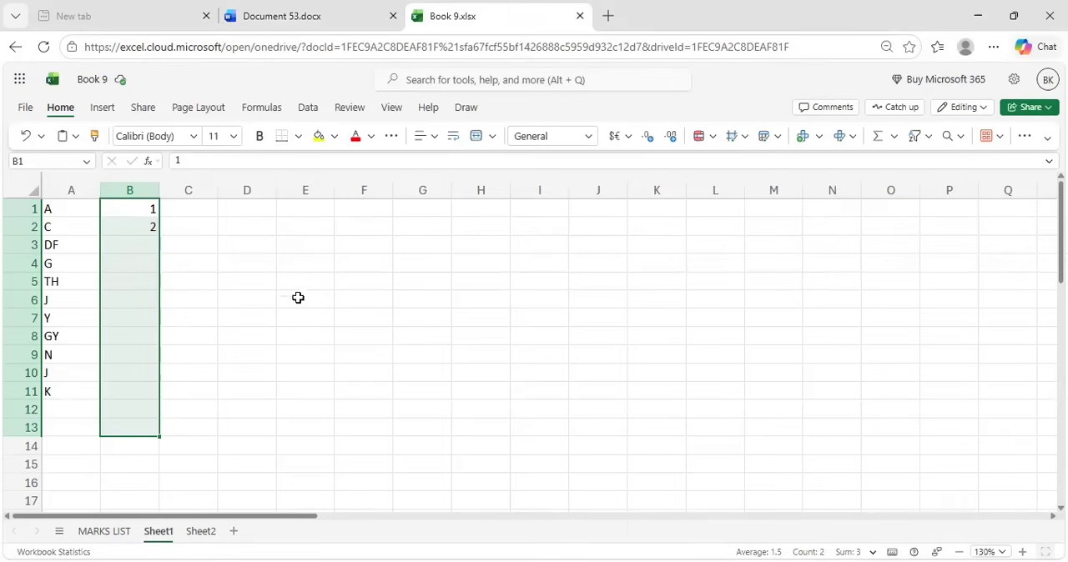
left_click(215, 249)
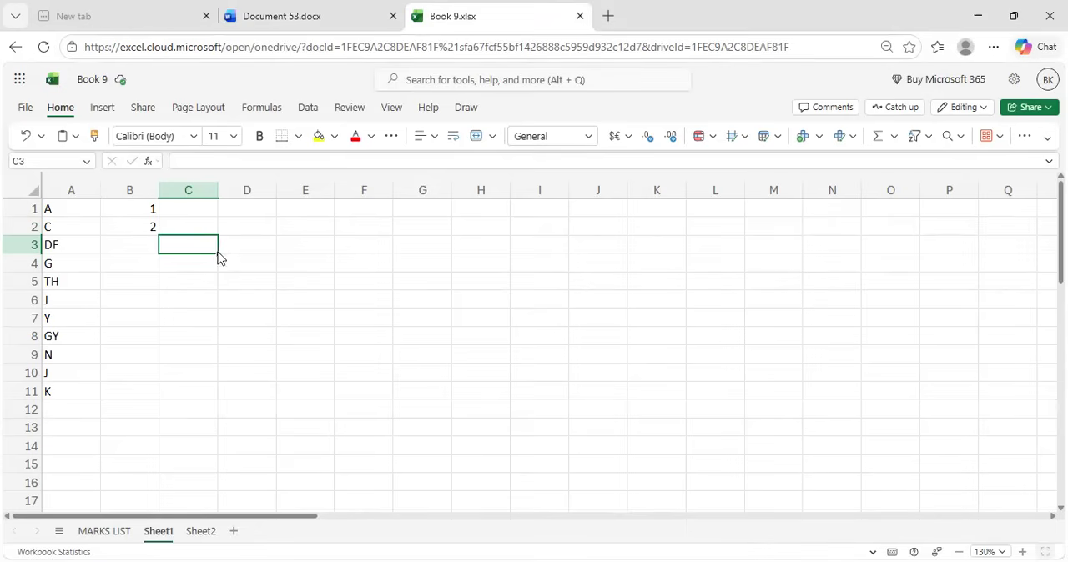
key("ctrl+Right")
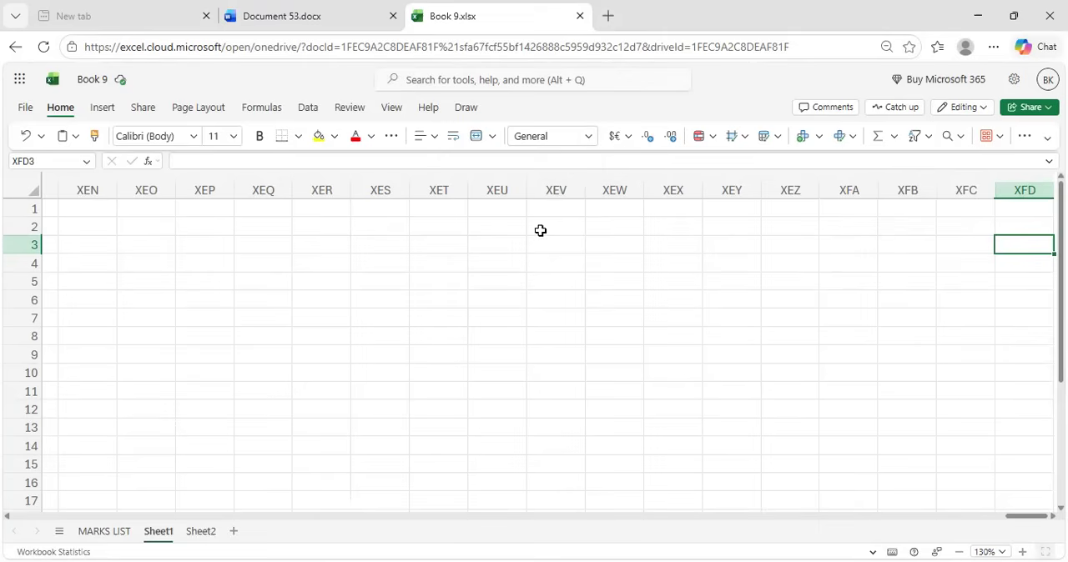
key("ctrl+z")
Switch to the Word document and add a ninth entry: "Ctrl+ left arrow =to select first column of the present row", with the description aligned
left_click(339, 14)
key("Return")
type("Ctrl")
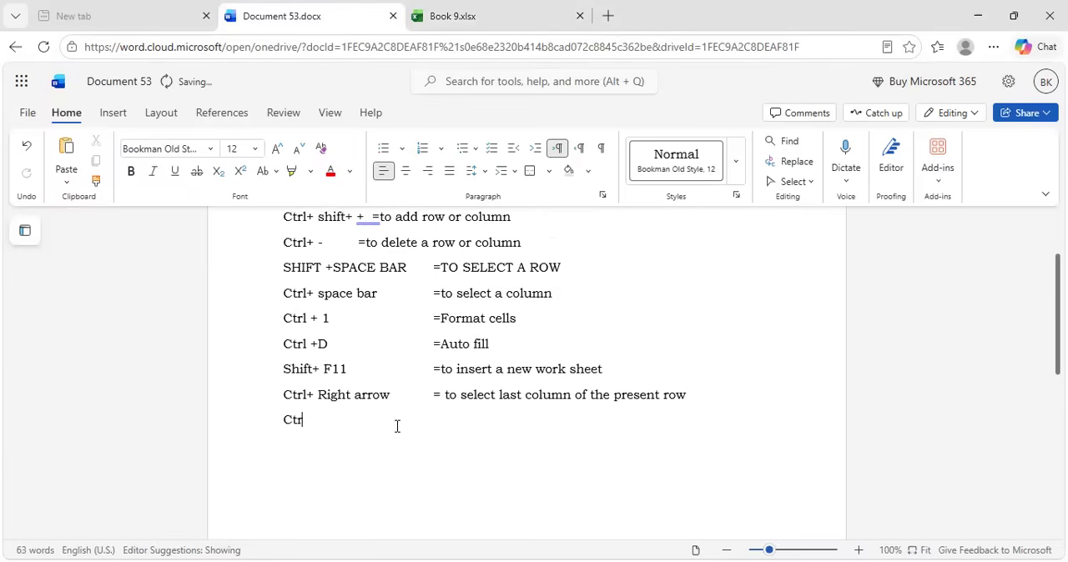
type("+ left arrow")
key("Tab")
type("=to")
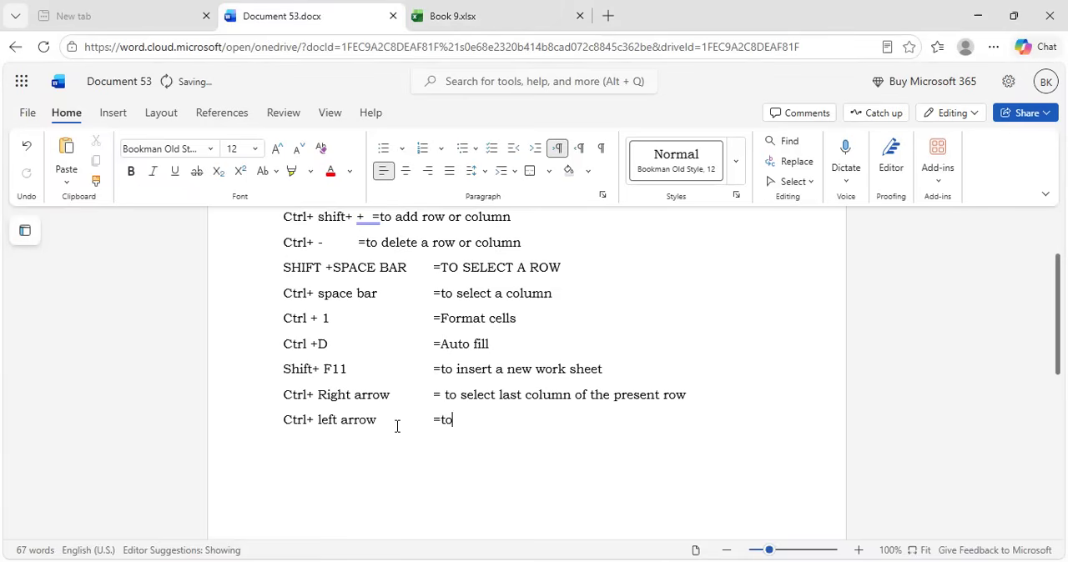
type(" select")
type("first")
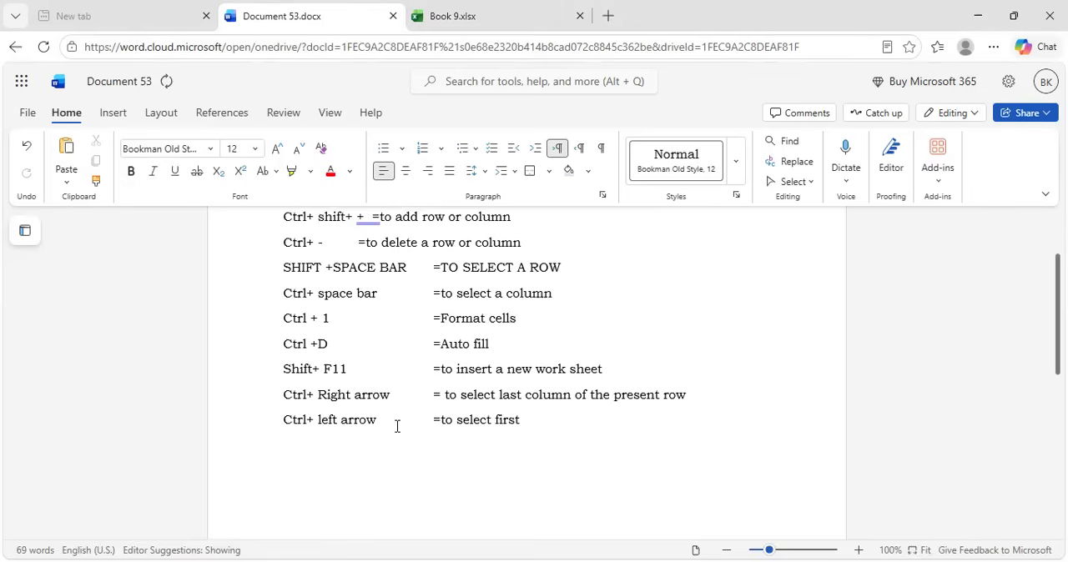
type(" column of the")
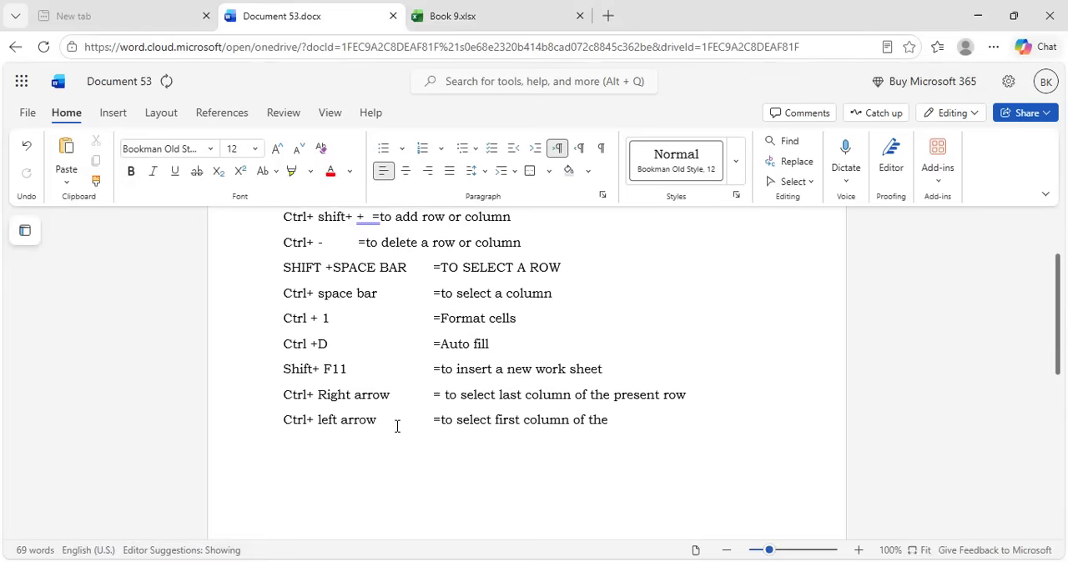
type(" present row")
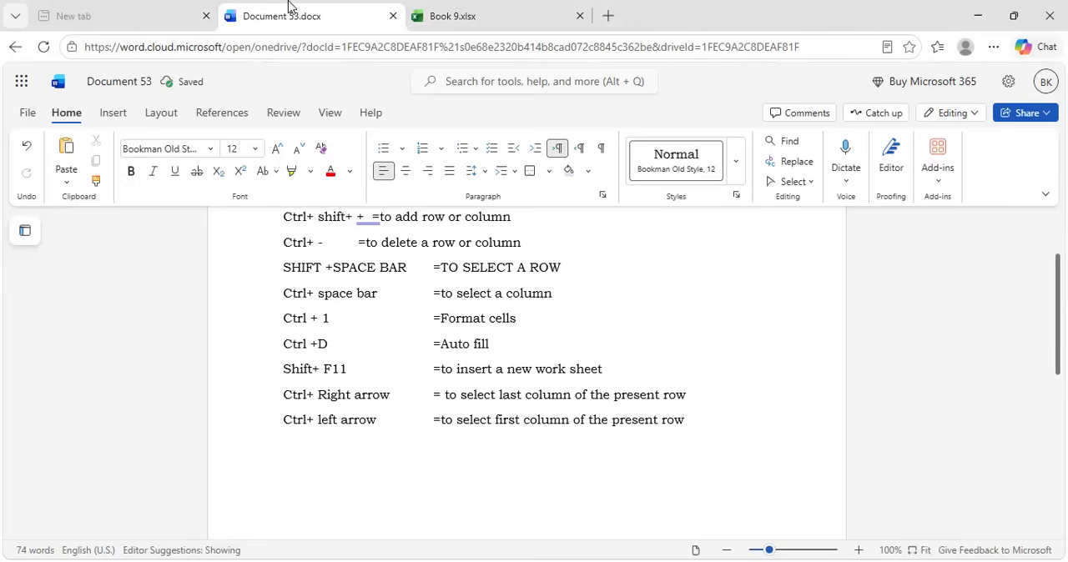
In the Excel workbook, undo the entries in B1:B2 of Sheet1 and jump from cell Q6 to the first column of row 6
left_click(451, 8)
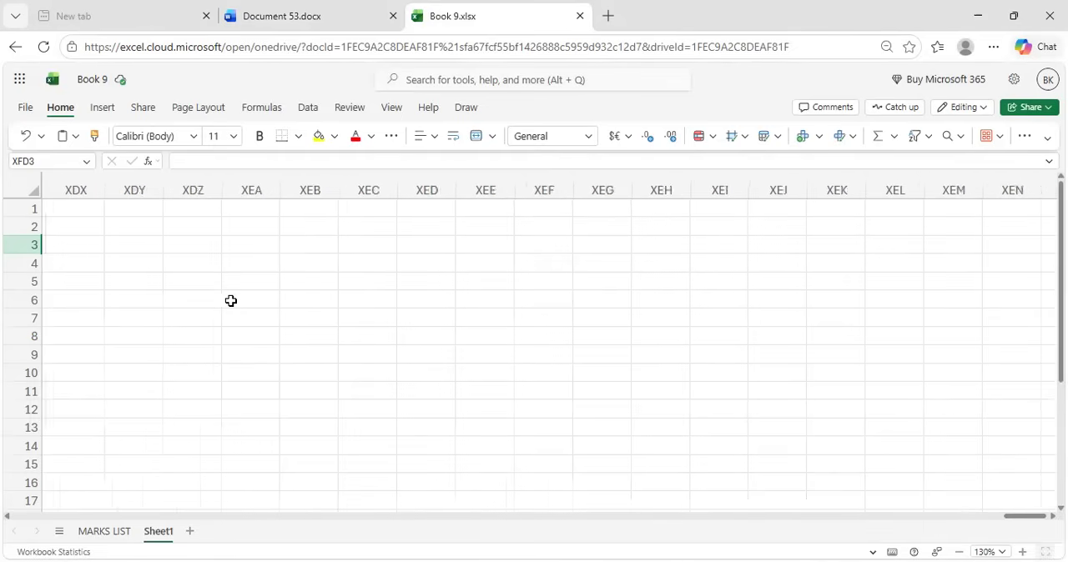
scroll(232, 301, "left", 10)
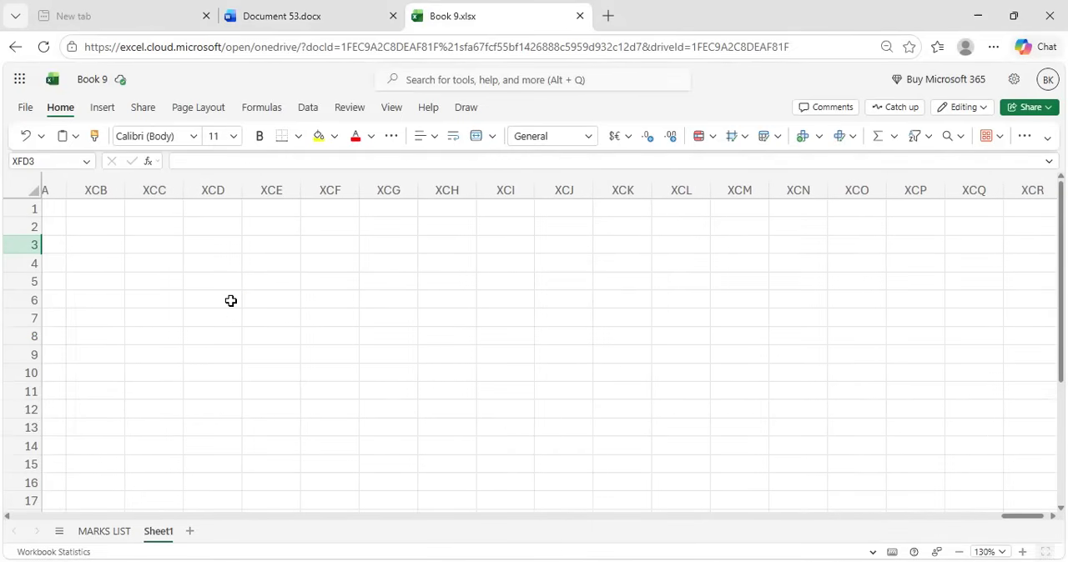
scroll(231, 300, "left", 20)
scroll(231, 301, "left", 20)
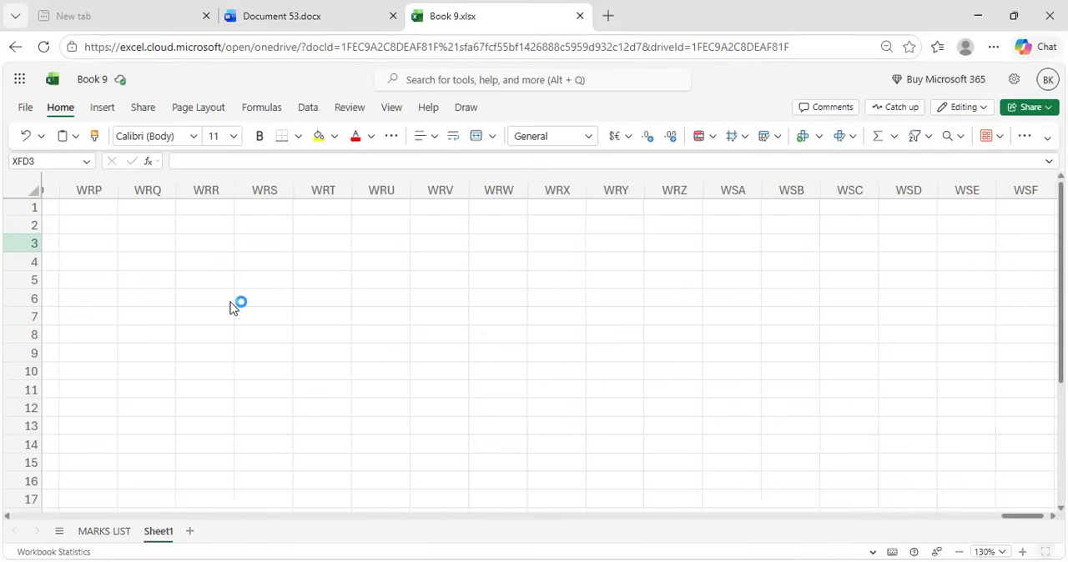
scroll(232, 300, "left", 20)
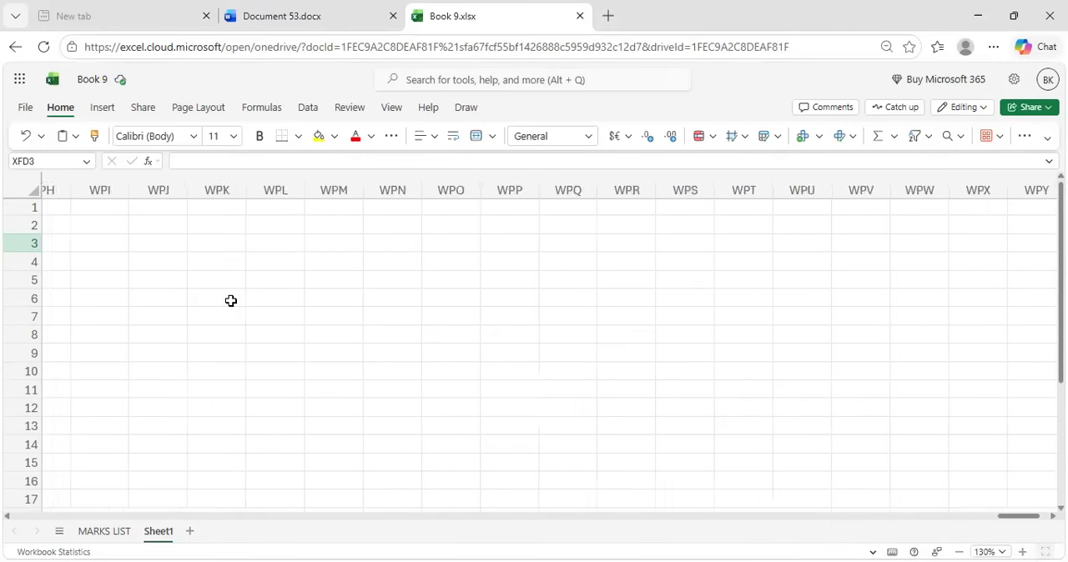
scroll(231, 300, "left", 20)
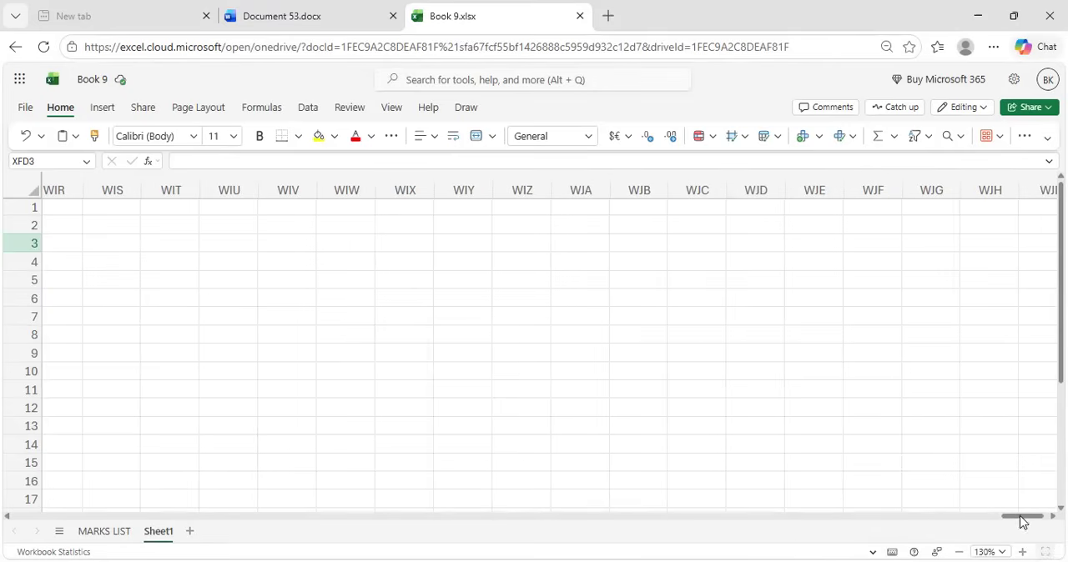
left_click_drag(1022, 516, 34, 525)
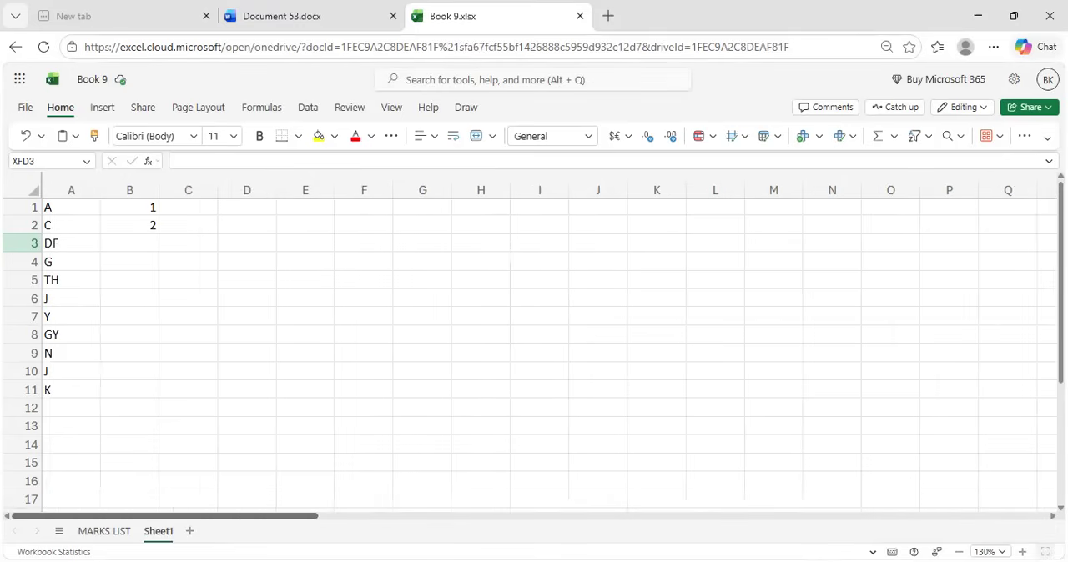
left_click(137, 243)
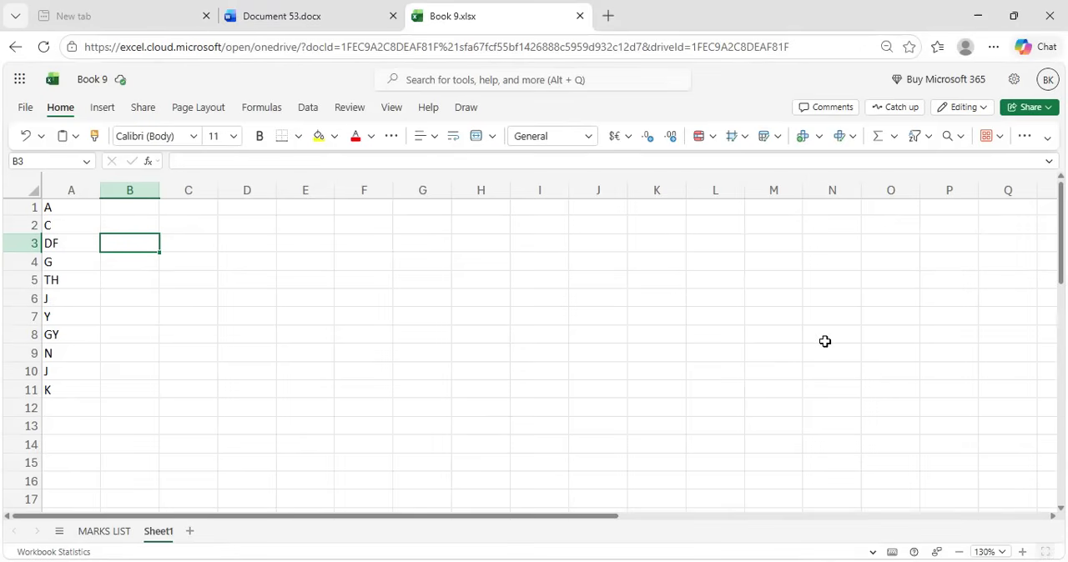
left_click(994, 297)
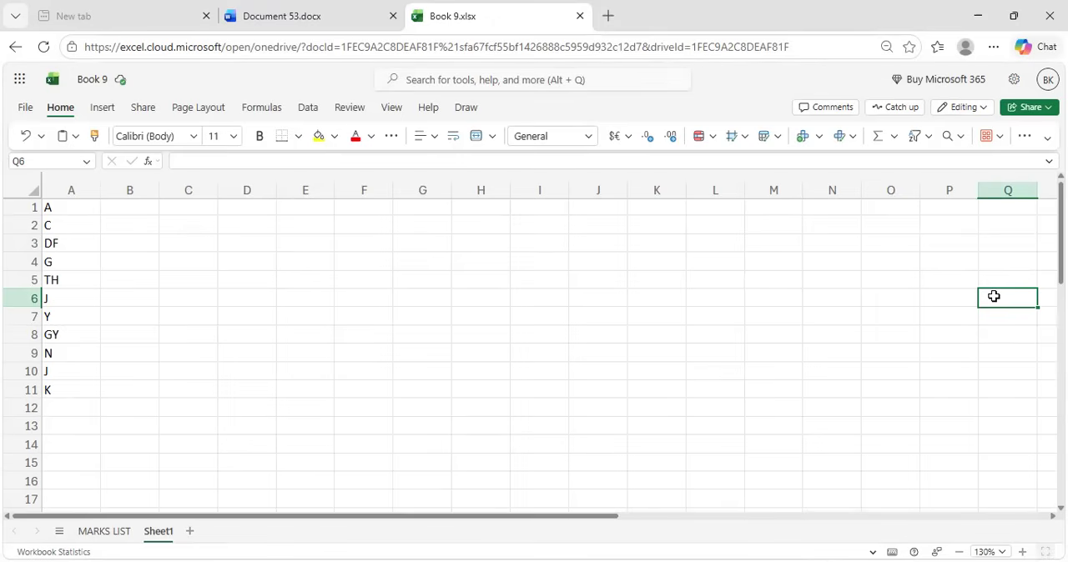
key("Home")
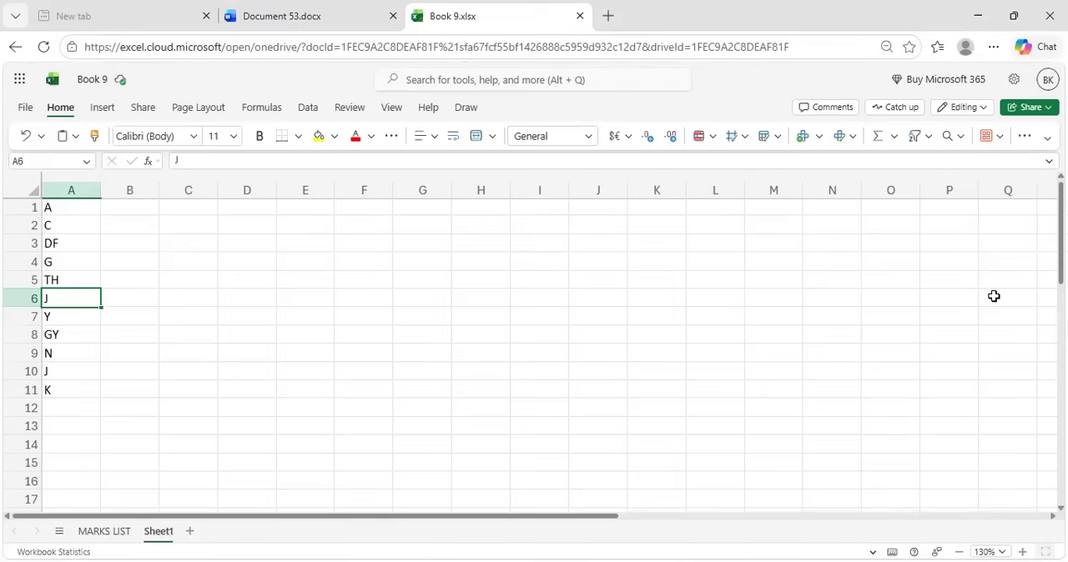
Switch to the Word document and add a tenth entry: "Ctrl+ Down arrow = to select last row of the present column", with the description aligned
left_click(339, 10)
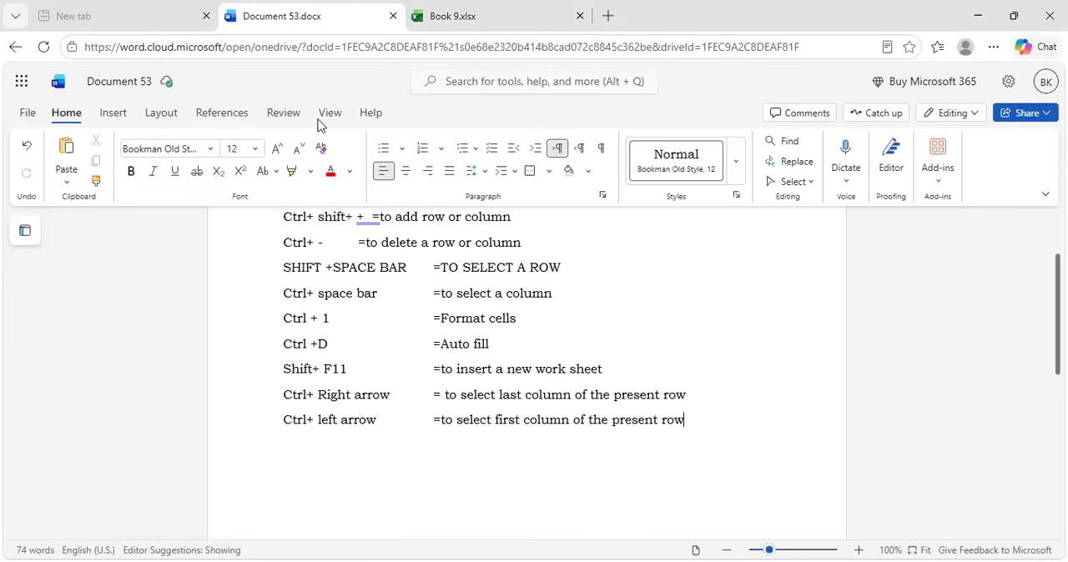
key("ctrl+z")
type("Ctrl+ d")
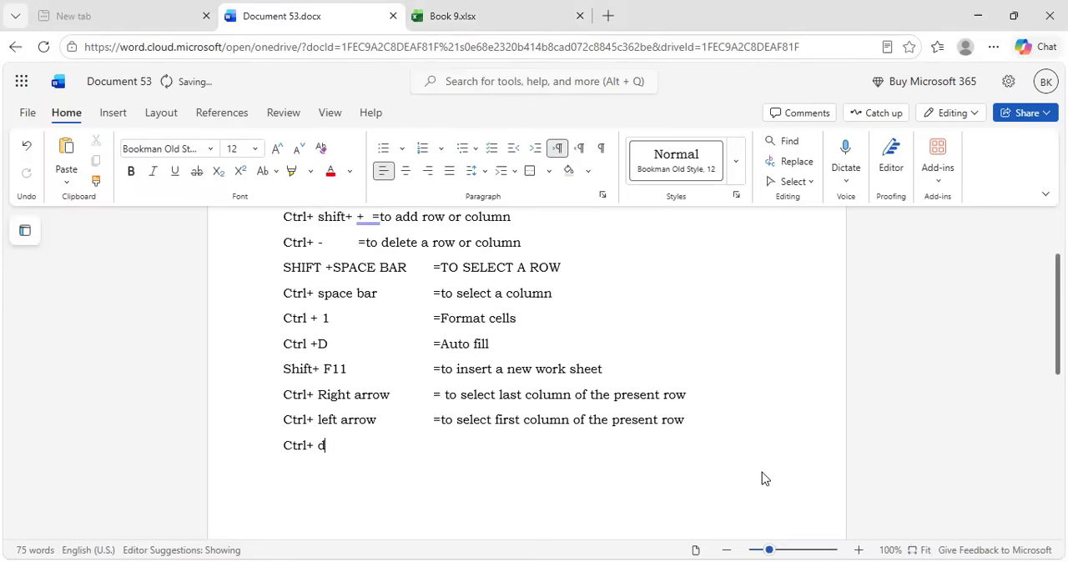
key("BackSpace")
type("Di")
key("BackSpace")
type("own arrow")
key("Tab")
type("=")
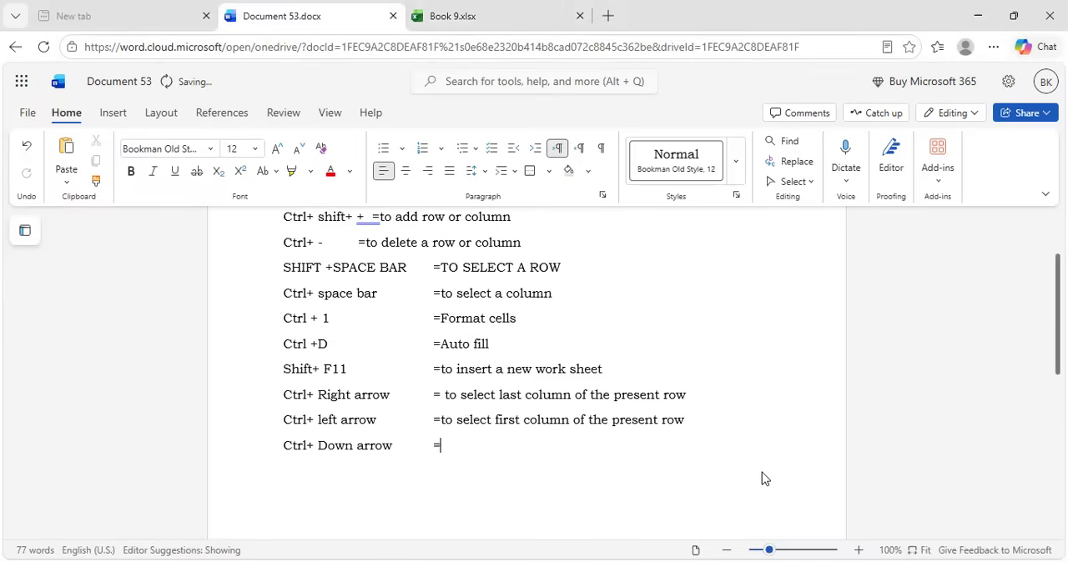
type(" to select last r")
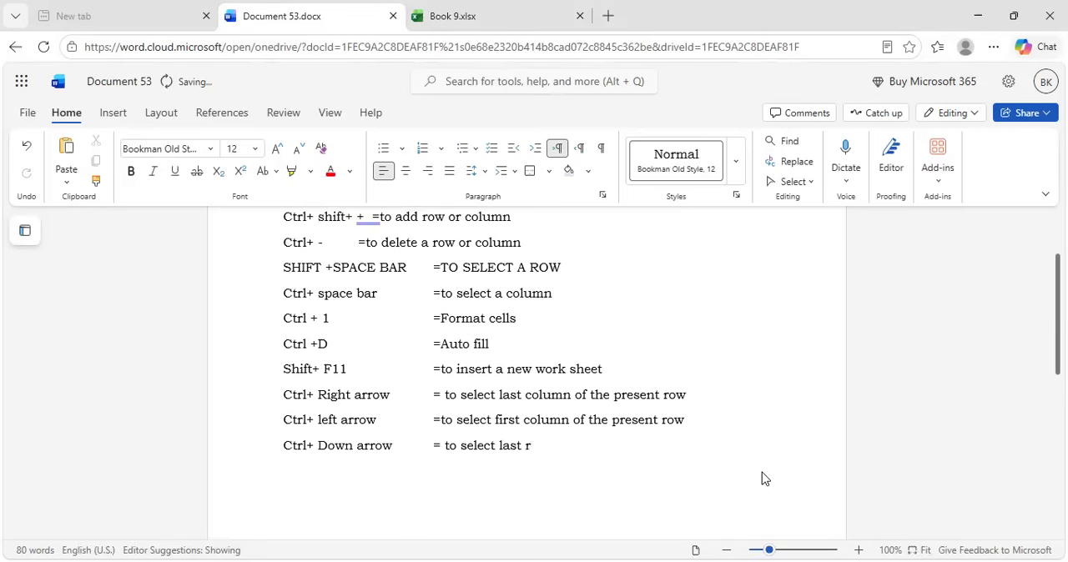
type("ow of the")
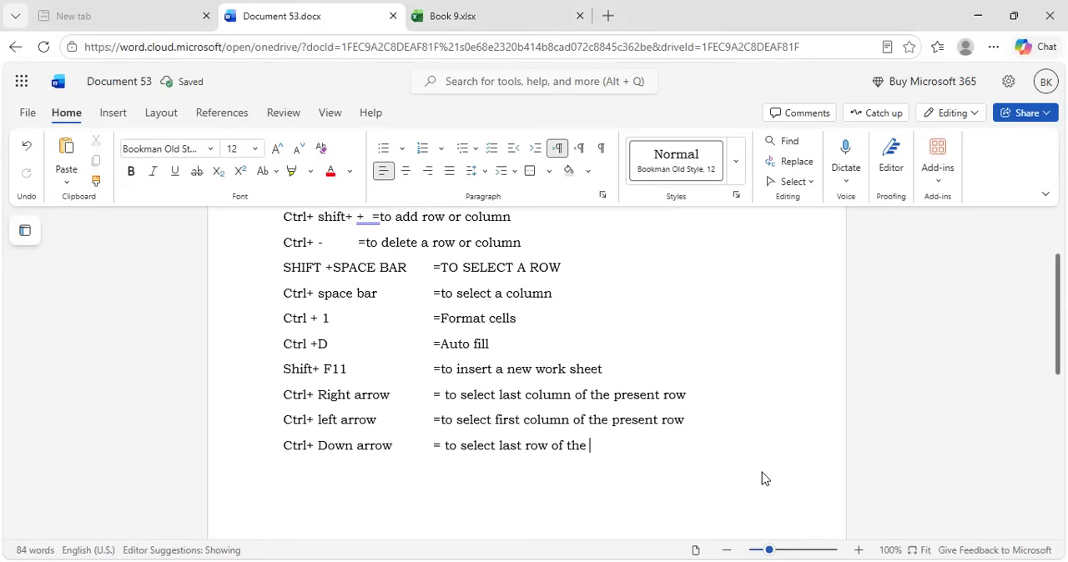
type("present column")
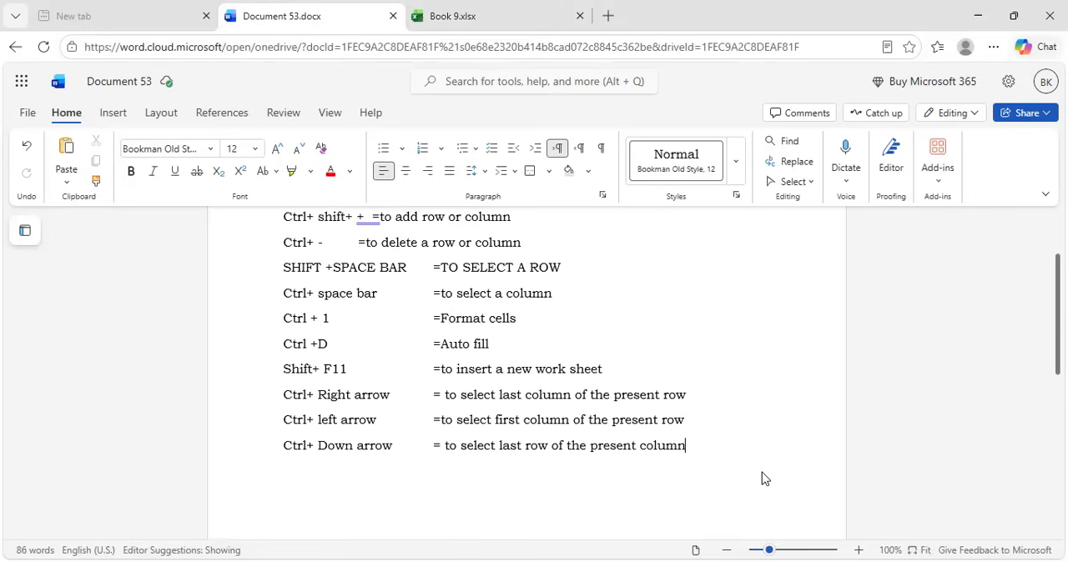
Switch to the Excel workbook and jump from cell E7 of Sheet1 to the last row of column E
left_click(511, 9)
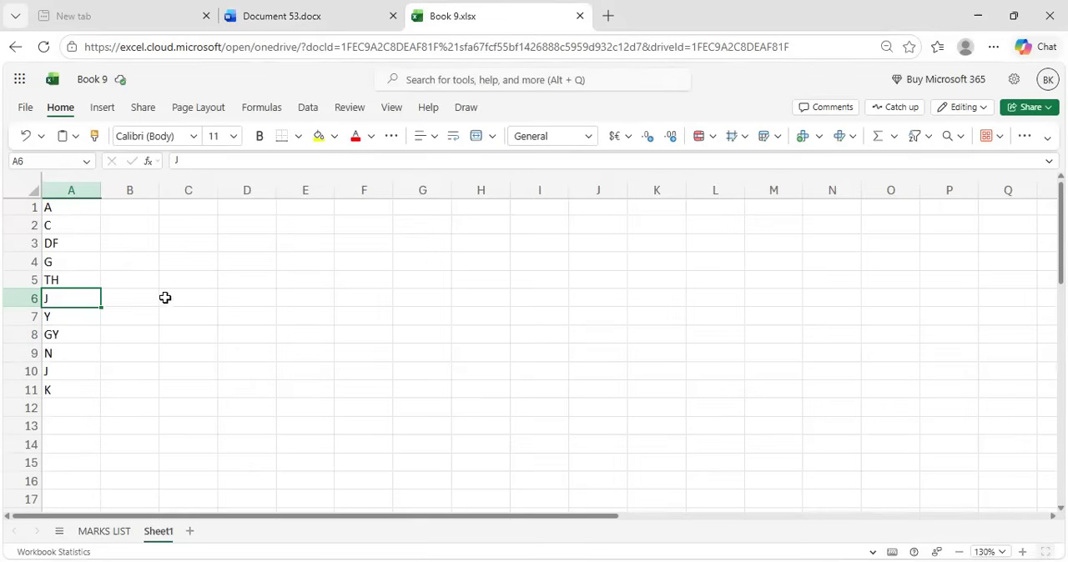
left_click(317, 318)
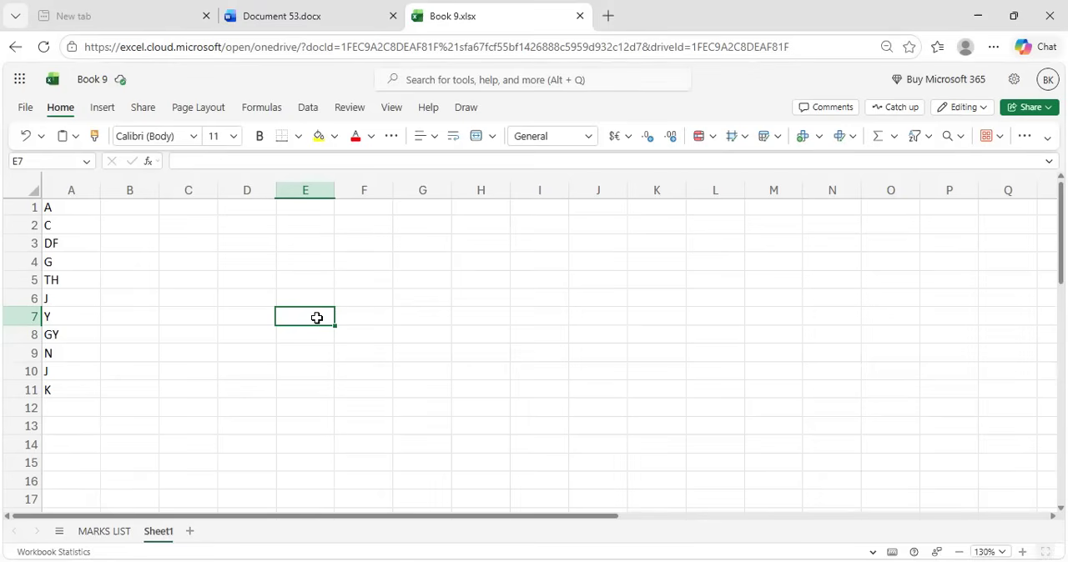
key("ctrl+Down")
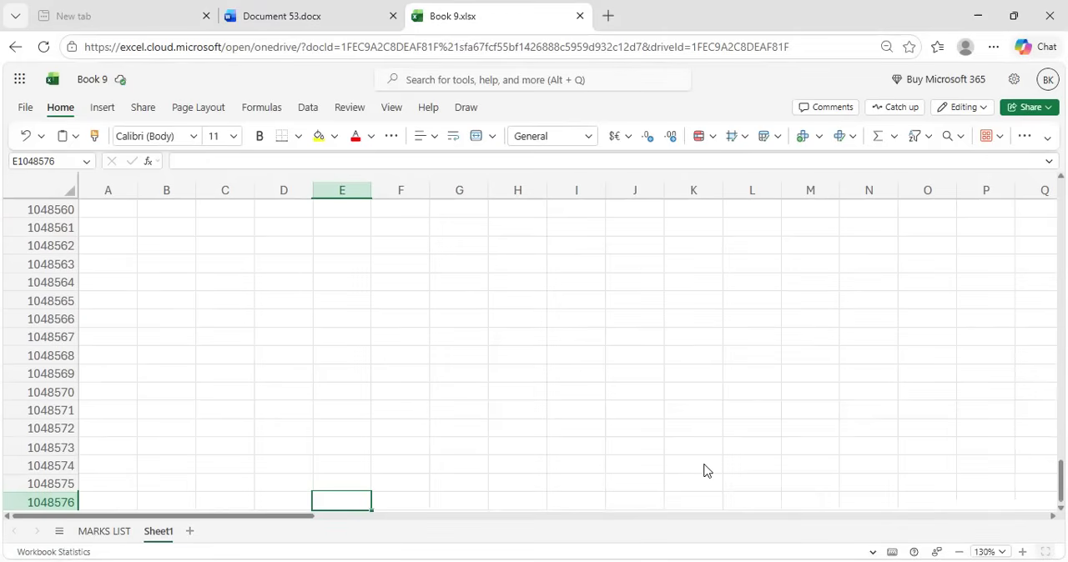
Switch to the Word document and add an eleventh entry: "Ctrl+ upper arrow = to select first row of the present column", with the description aligned
key("ctrl+shift+Tab")
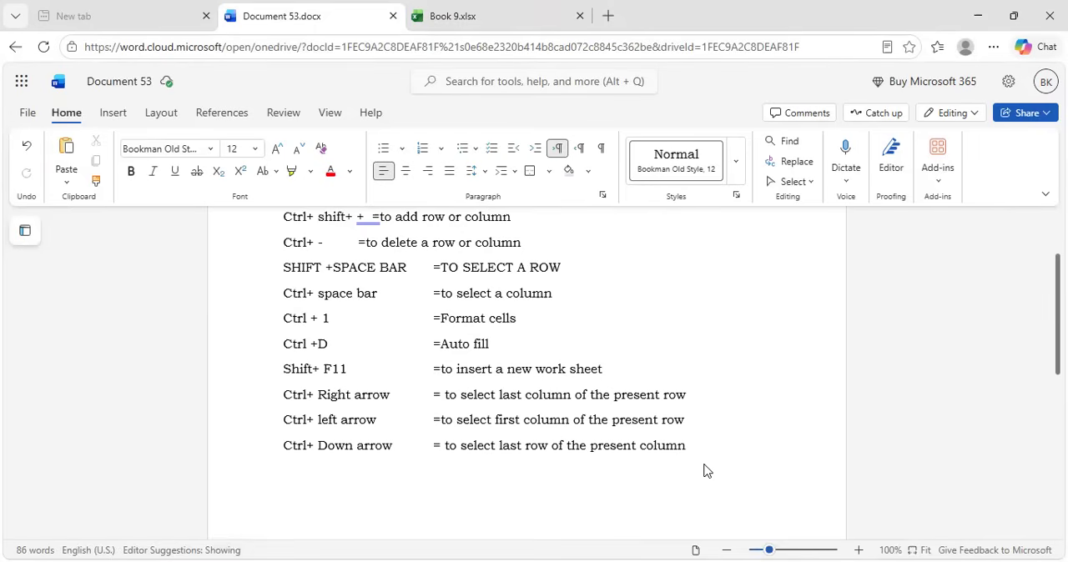
key("Return")
type("Ctrl+")
type("upper arrow")
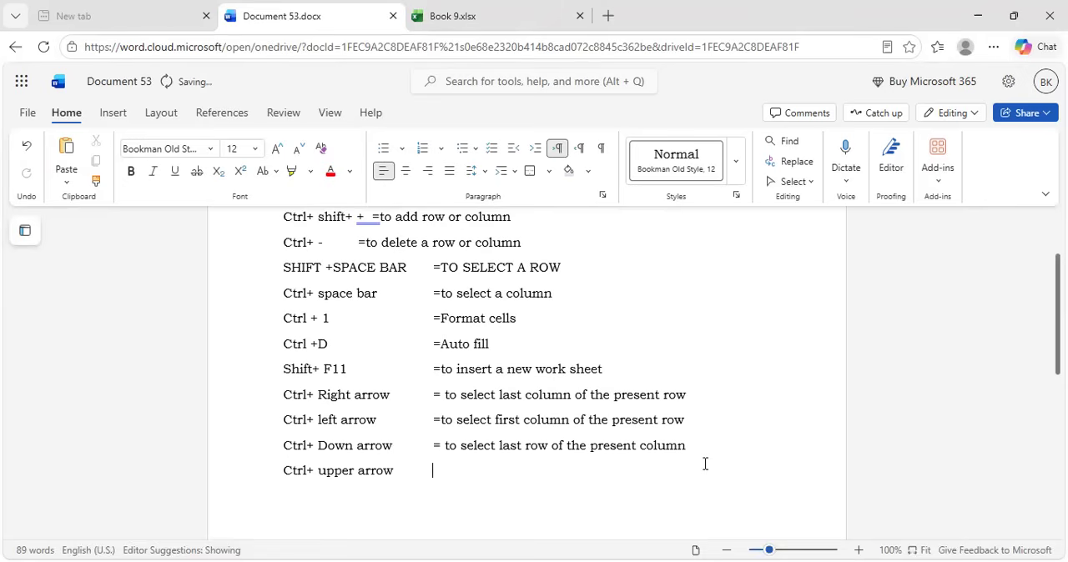
key("Tab")
type("= to select")
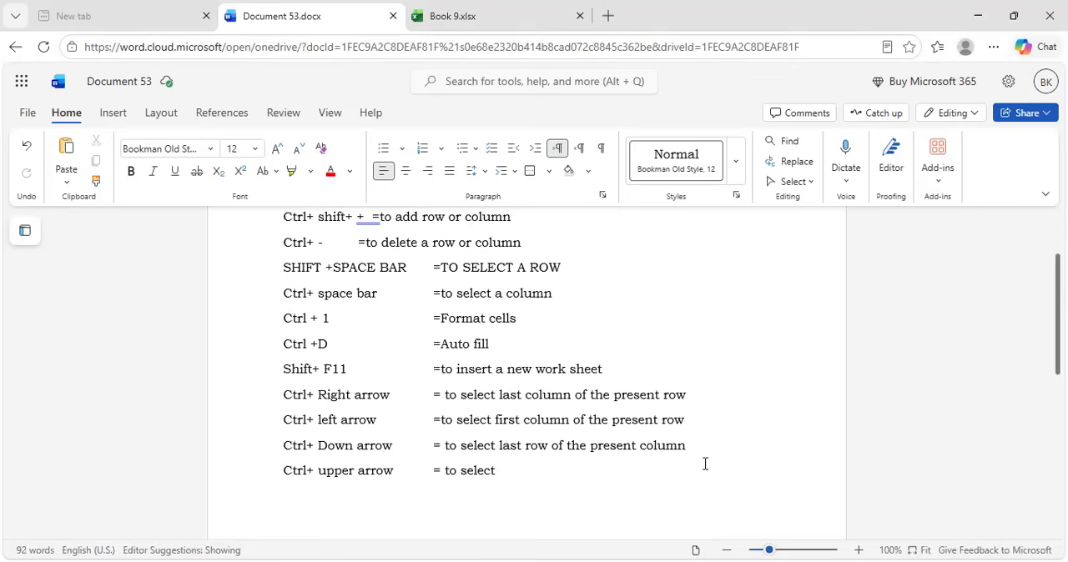
type(" first row of t")
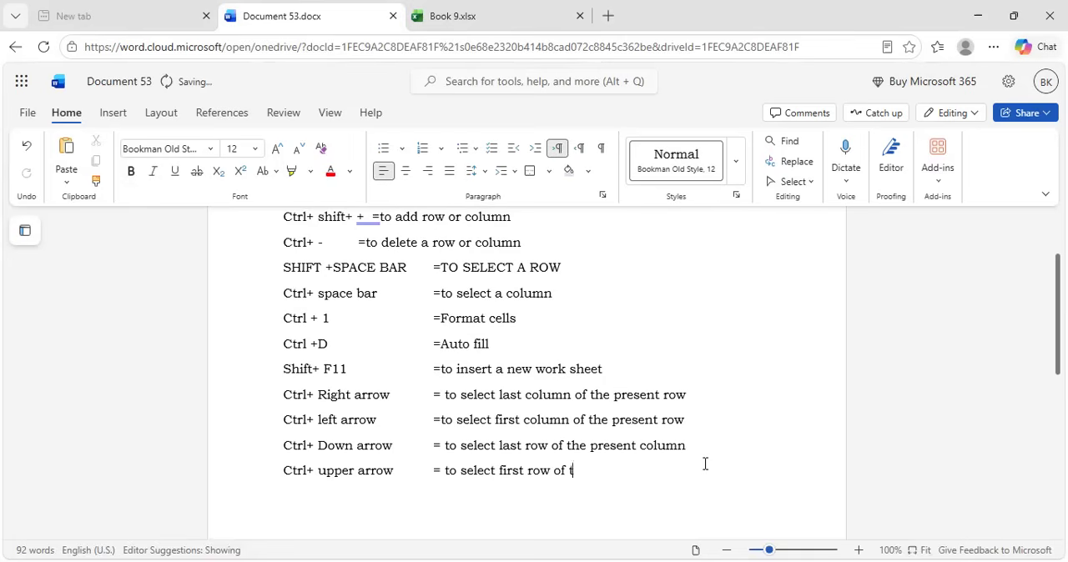
type("he present col")
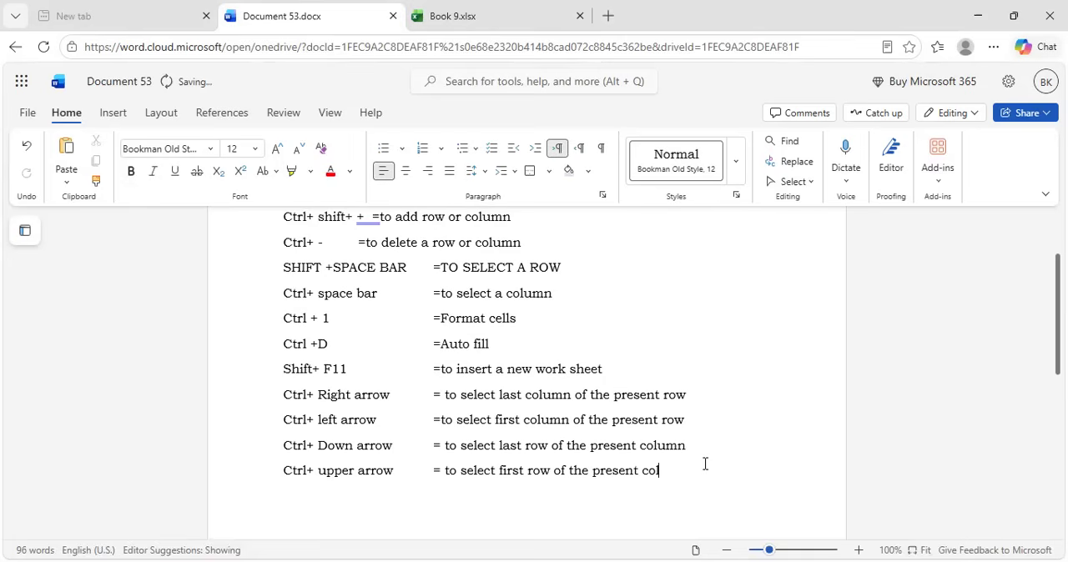
type("umn")
Switch to the Excel workbook and jump from the last row of column E on Sheet1 to its first row
left_click(484, 16)
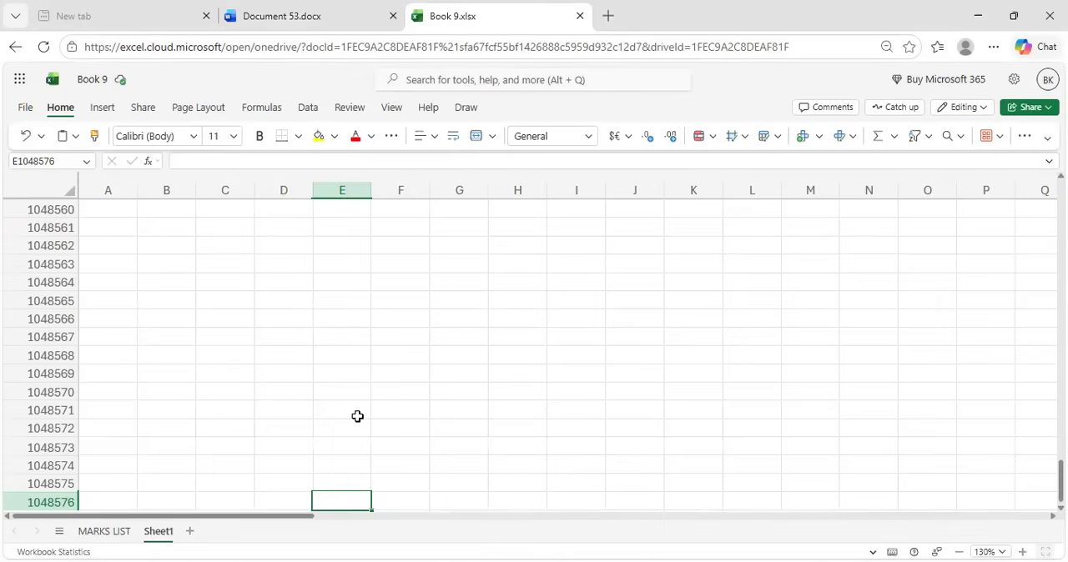
key("ctrl+Up")
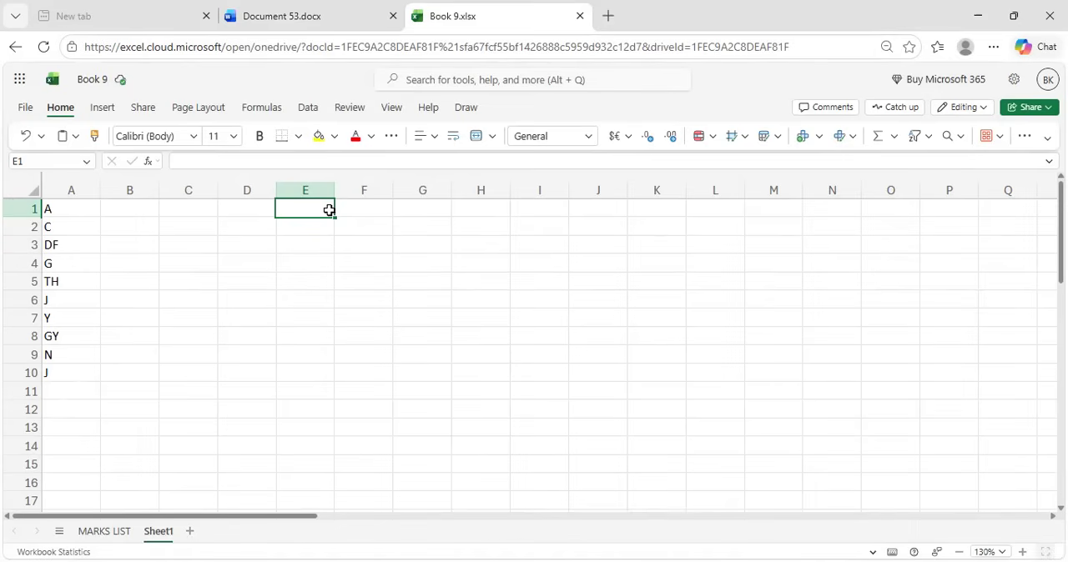
Switch to the Word document and add a twelfth entry: "F2 = to edit the data in a cell", with the description aligned
left_click(299, 15)
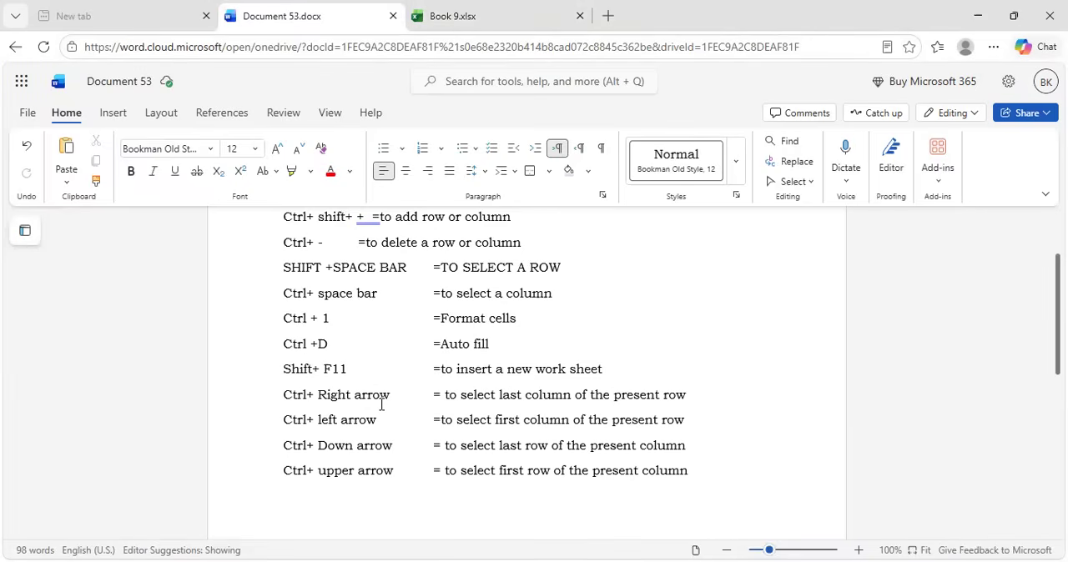
key("Return")
type("F2")
key("Tab")
key("Tab")
key("Tab")
type("= to edit")
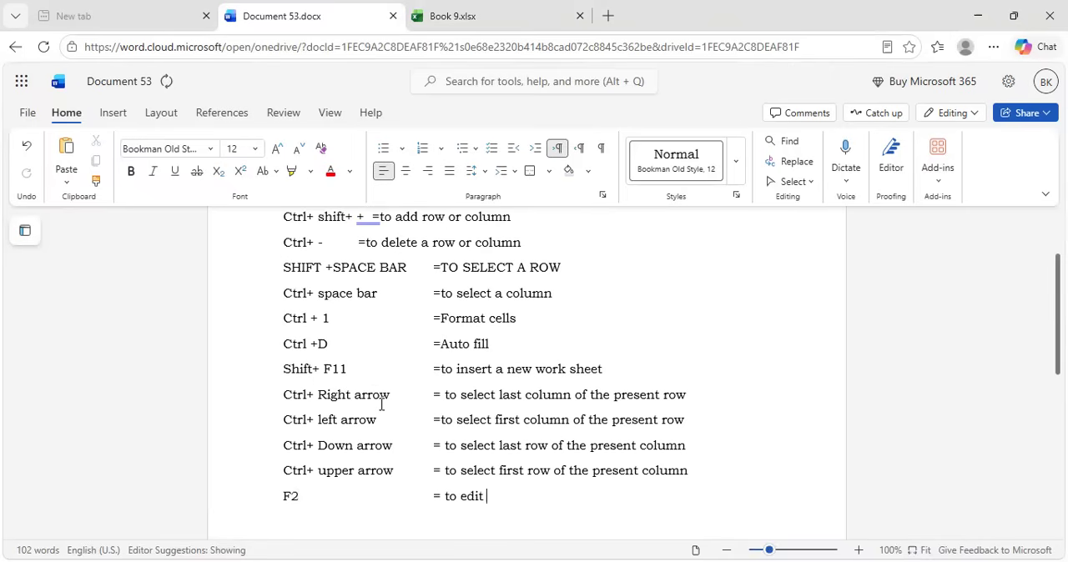
type(" the data in a cell")
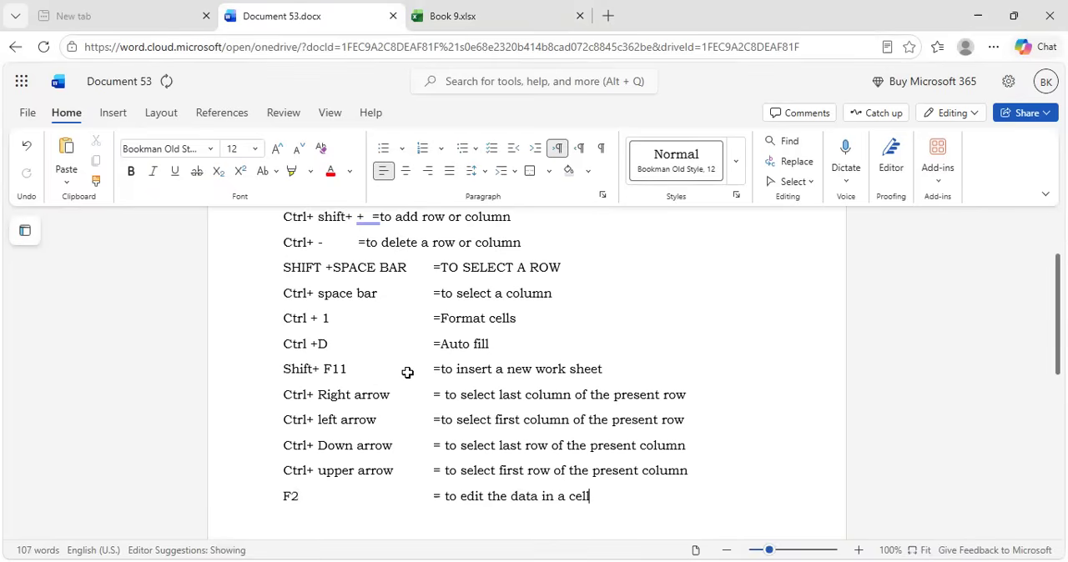
Switch to the Excel workbook and change the content of cell A4 on Sheet1 to "f"
key("ctrl+Tab")
left_click(81, 257)
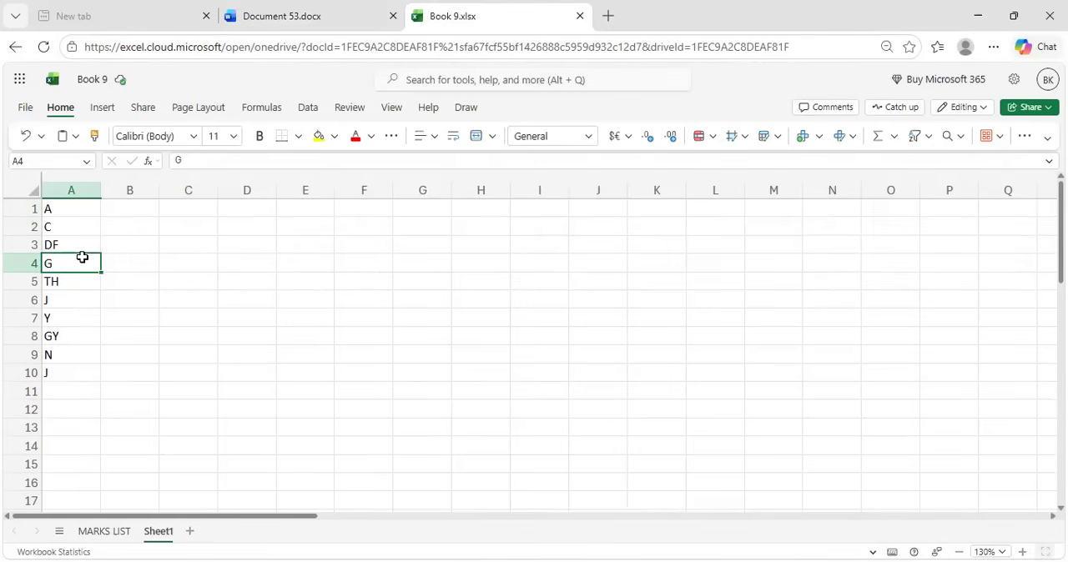
key("BackSpace")
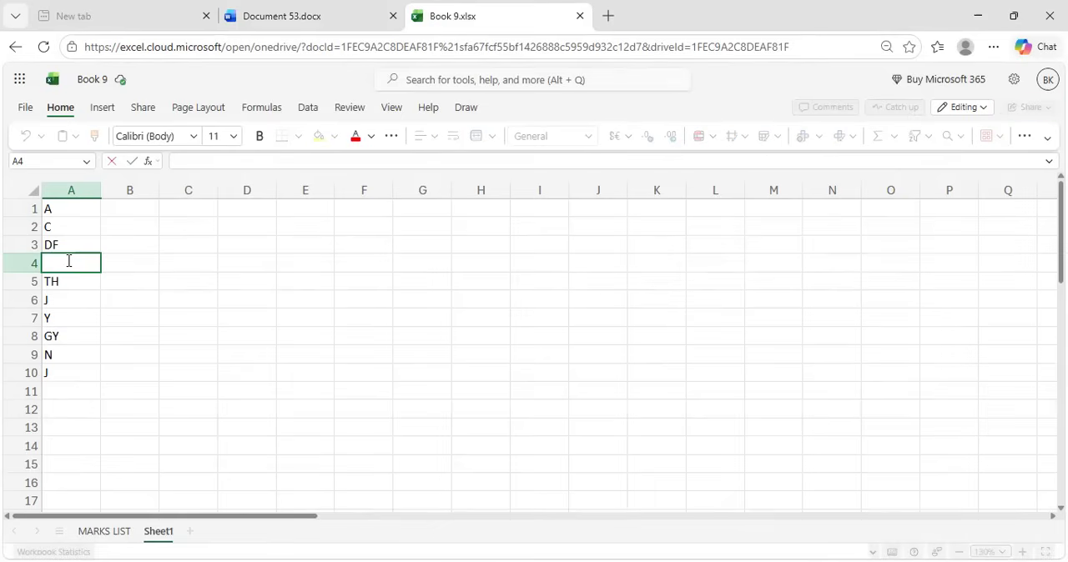
type("f")
key("Return")
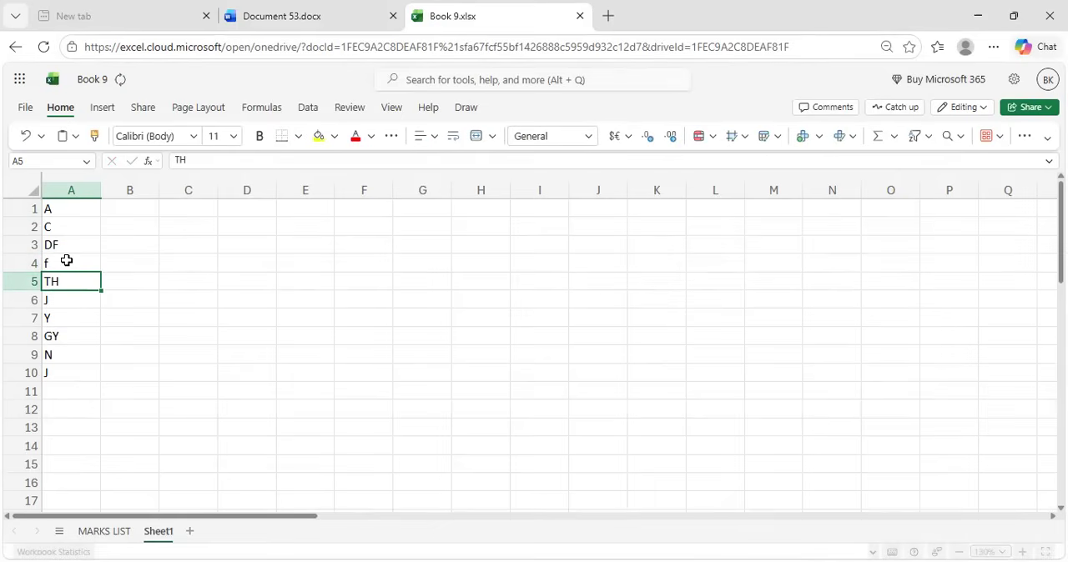
left_click(145, 289)
Switch to the Word document and add a thirteenth entry: "Ctrl+ enter = to select the cell", with the description aligned
left_click(360, 10)
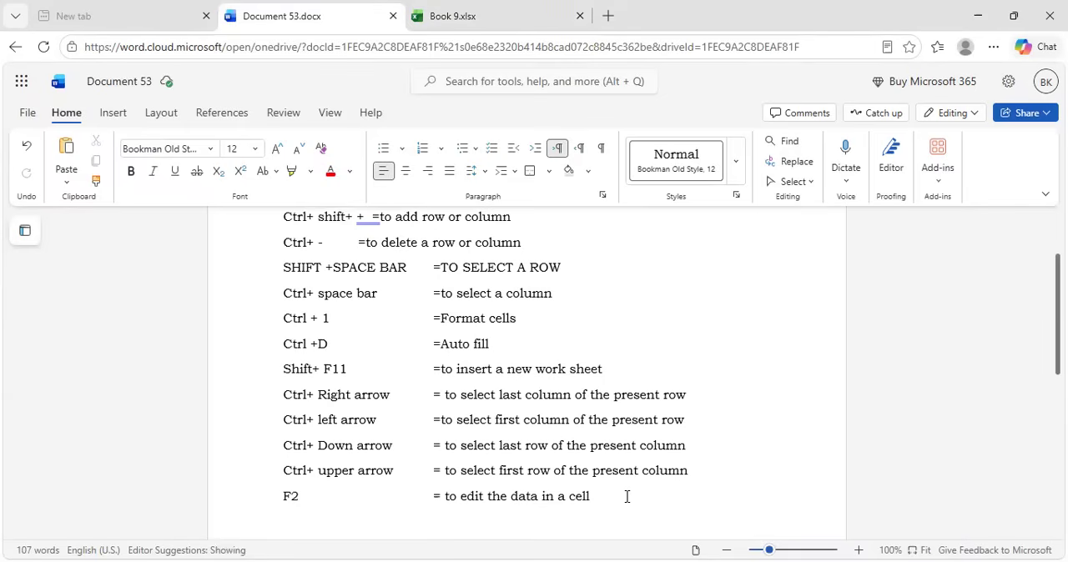
scroll(626, 496, "down", 1)
key("Return")
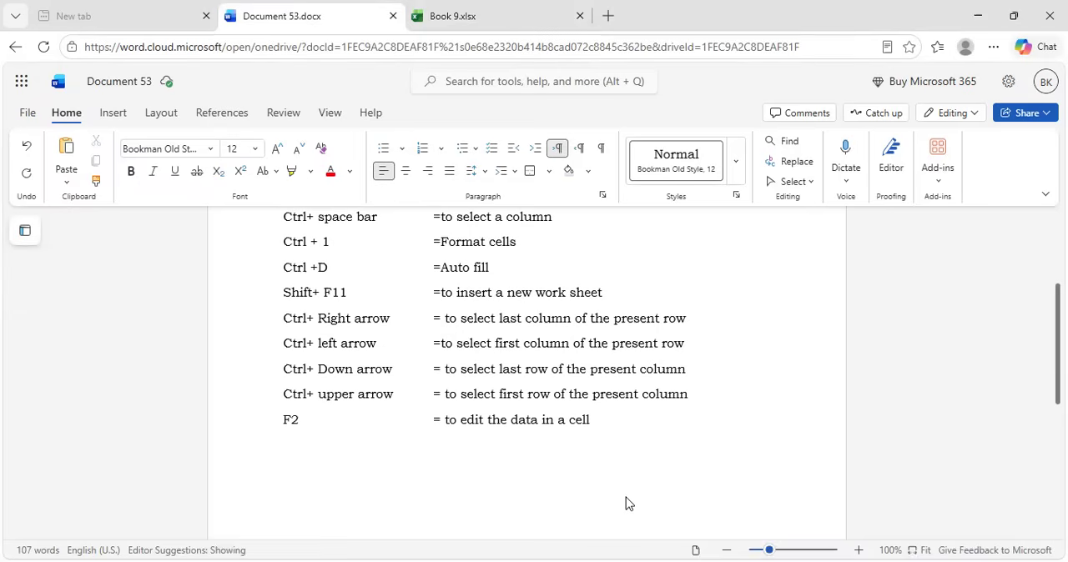
type("Ctrl+ enter")
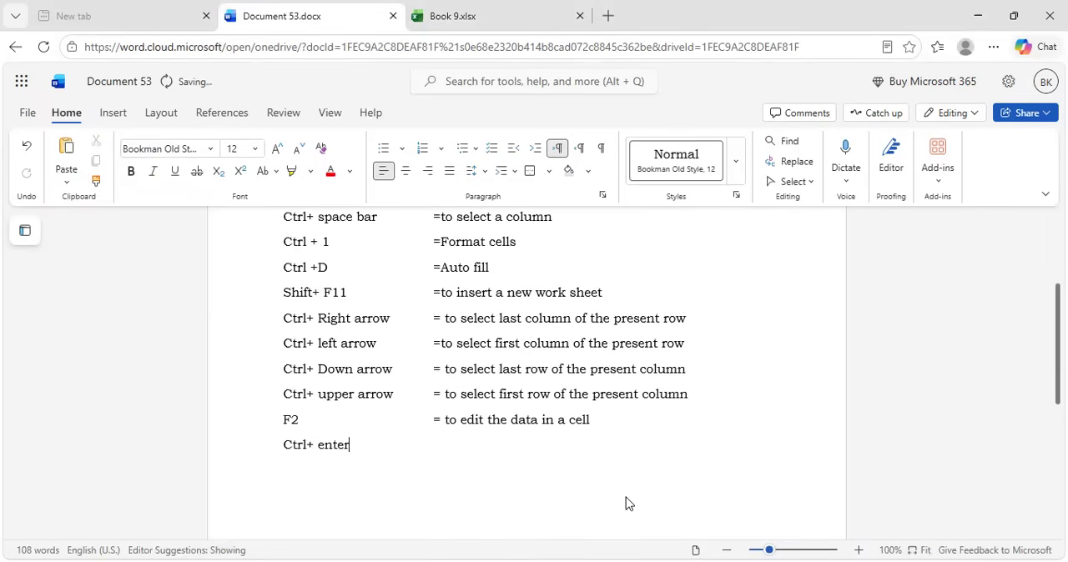
key("Tab")
key("Tab")
type("=")
type(" to")
type(" sek")
key("BackSpace")
type("lect the ")
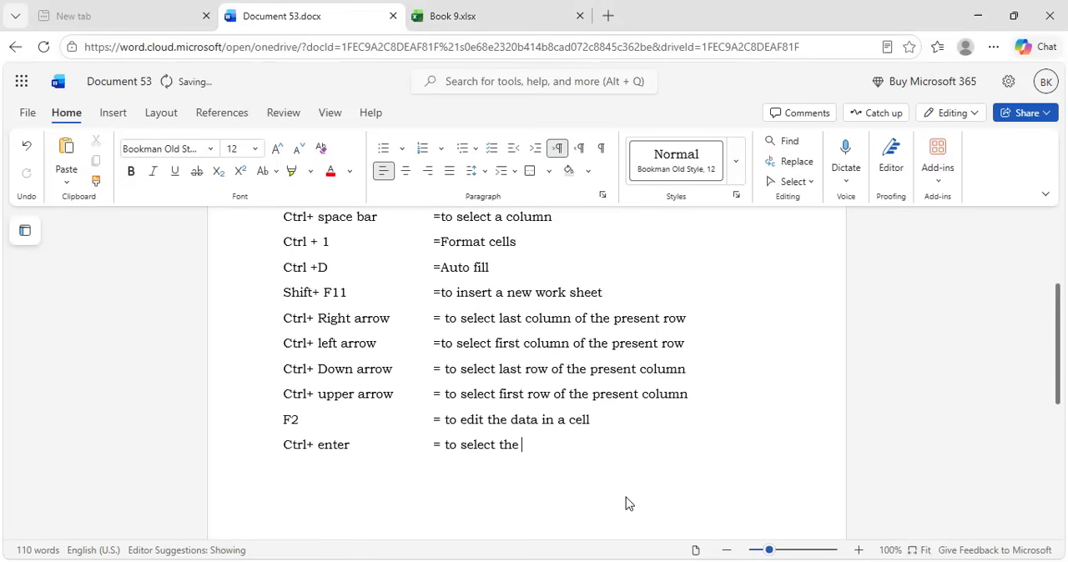
type("cell")
Switch to the Excel workbook and select cells A5, A4, D4 and C4 of Sheet1 one after another
left_click(505, 8)
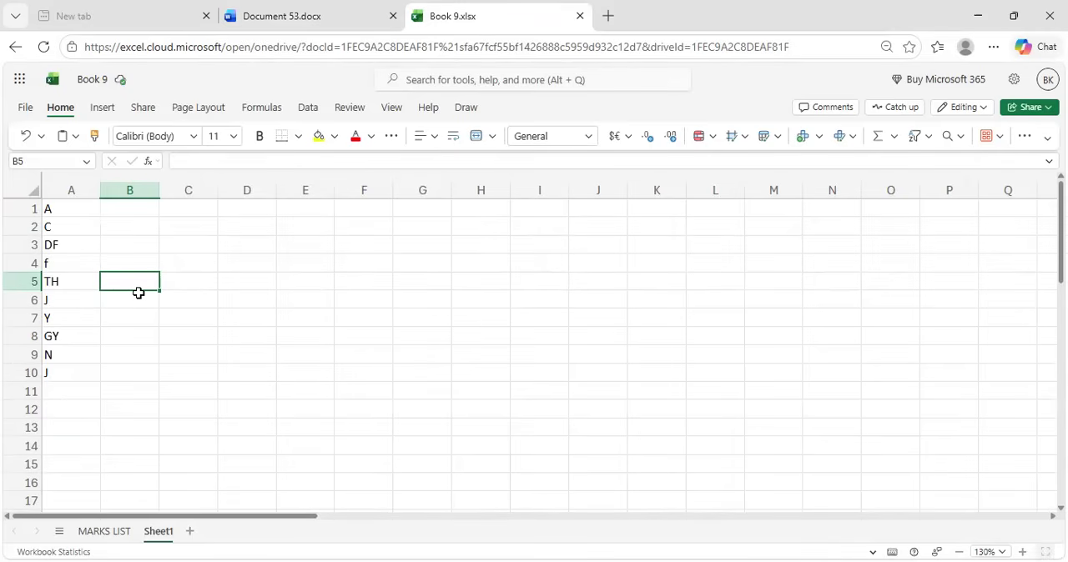
left_click(77, 285)
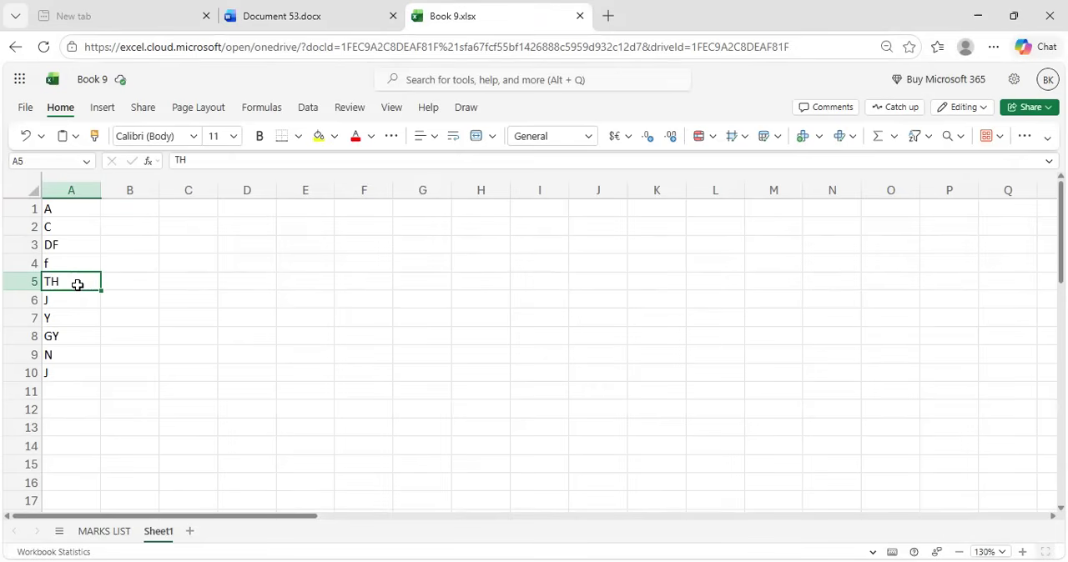
left_click(65, 257)
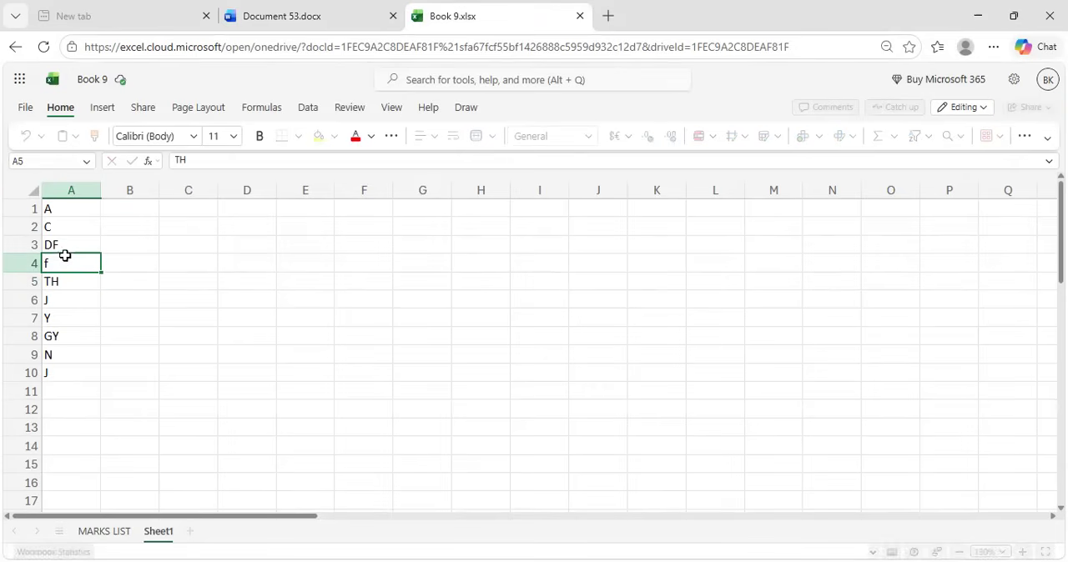
left_click(237, 261)
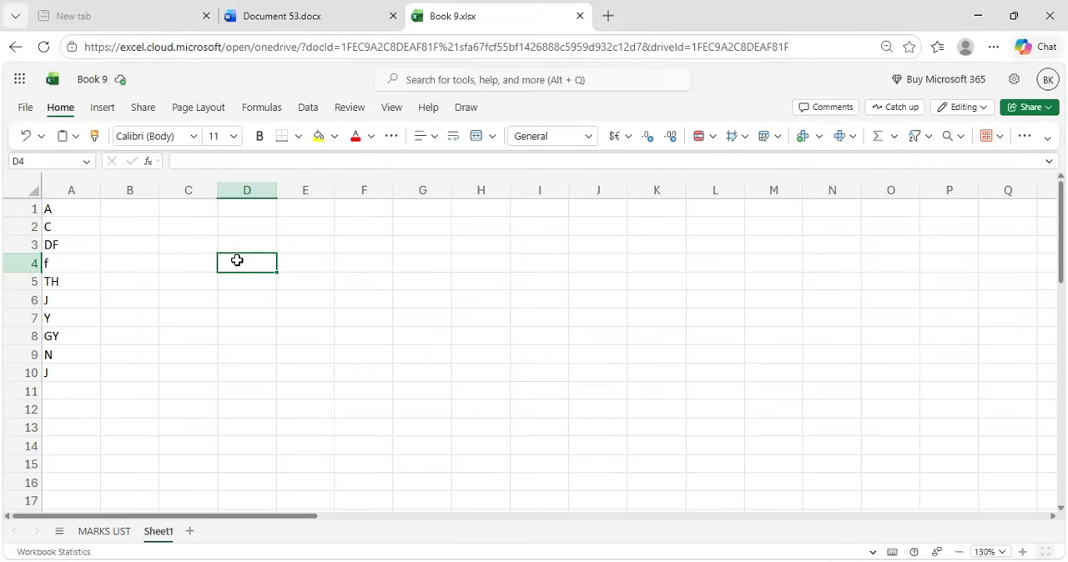
left_click(171, 255)
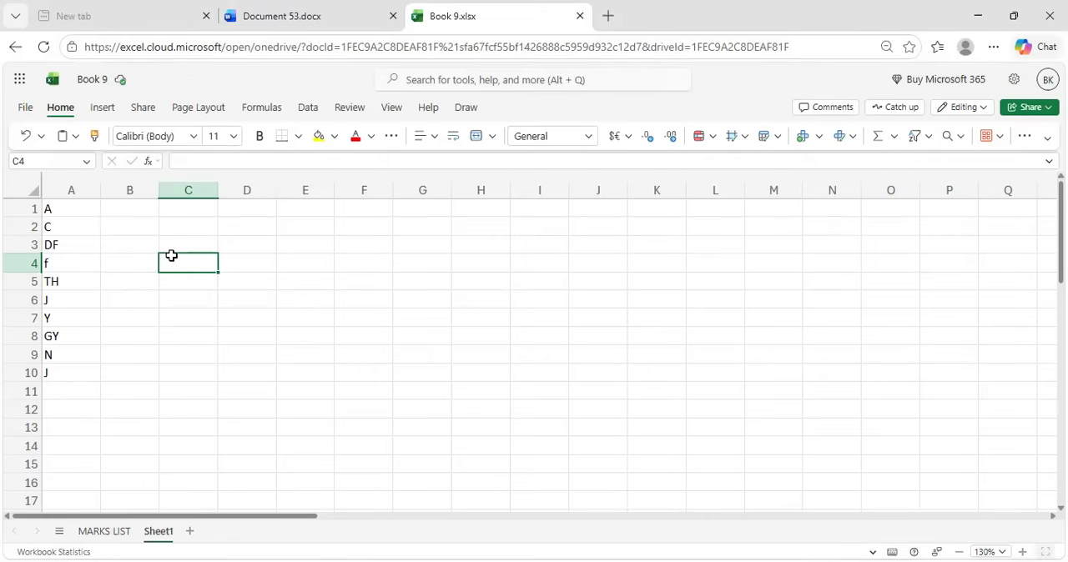
Switch to the Word document and add a fourteenth entry: "Alt + enter = to get a next line in same cell", with the description aligned
left_click(273, 10)
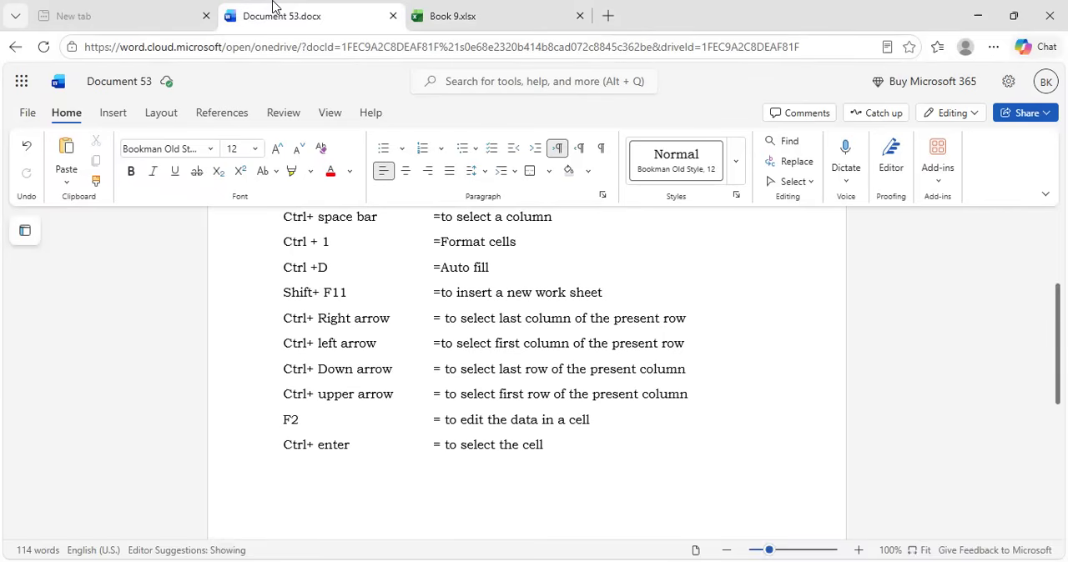
key("Return")
key("ctrl+z")
key("Return")
type("Alt + enter")
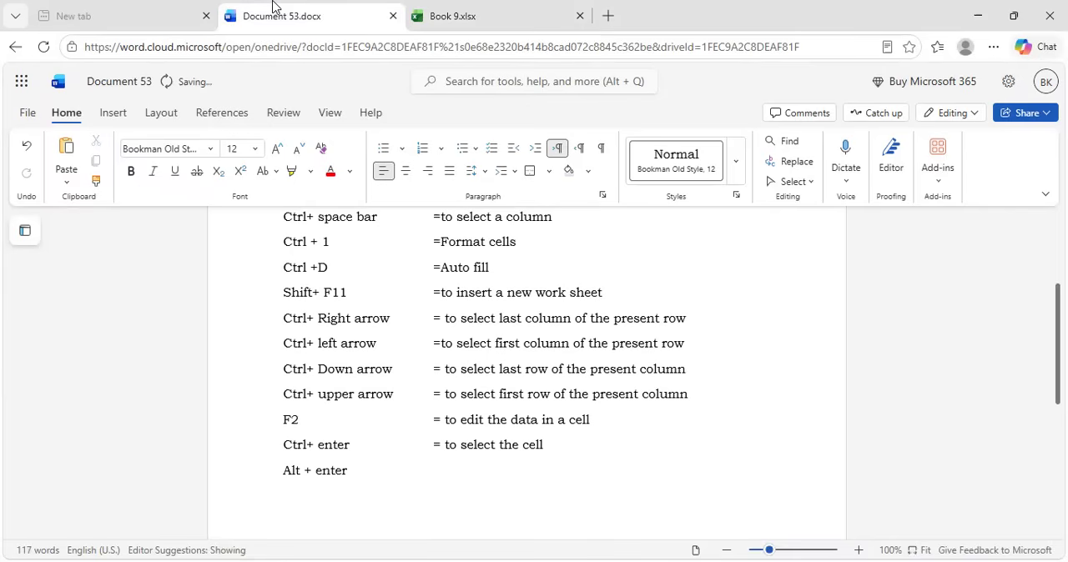
key("Tab")
type("= to get a next line")
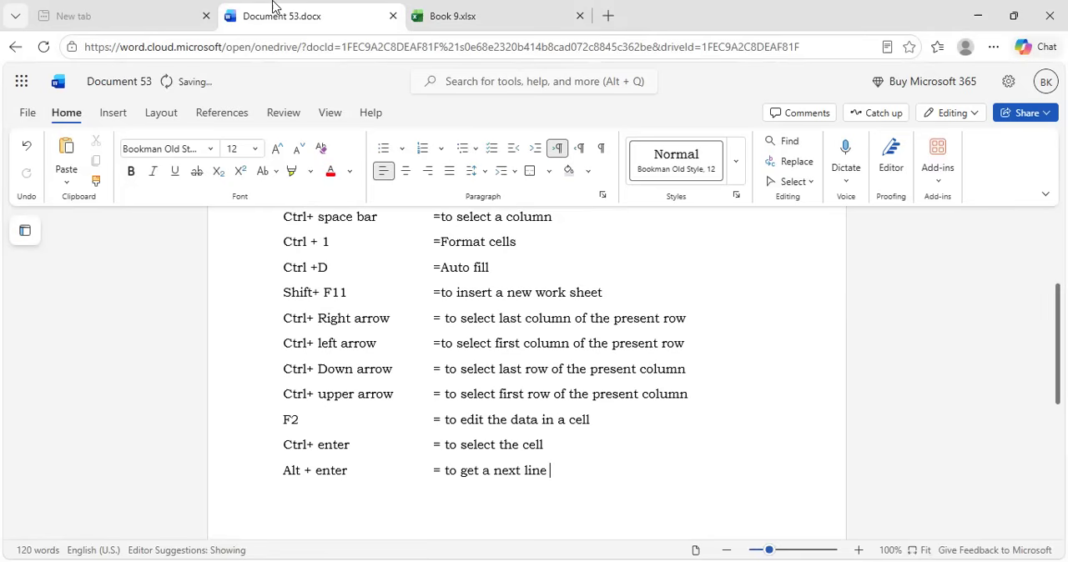
type(" in same cell")
In the Excel workbook, add the lines "k", "jch", "hfuf" and an empty line below "TH" inside cell A5 of Sheet1
left_click(513, 10)
left_click(57, 282)
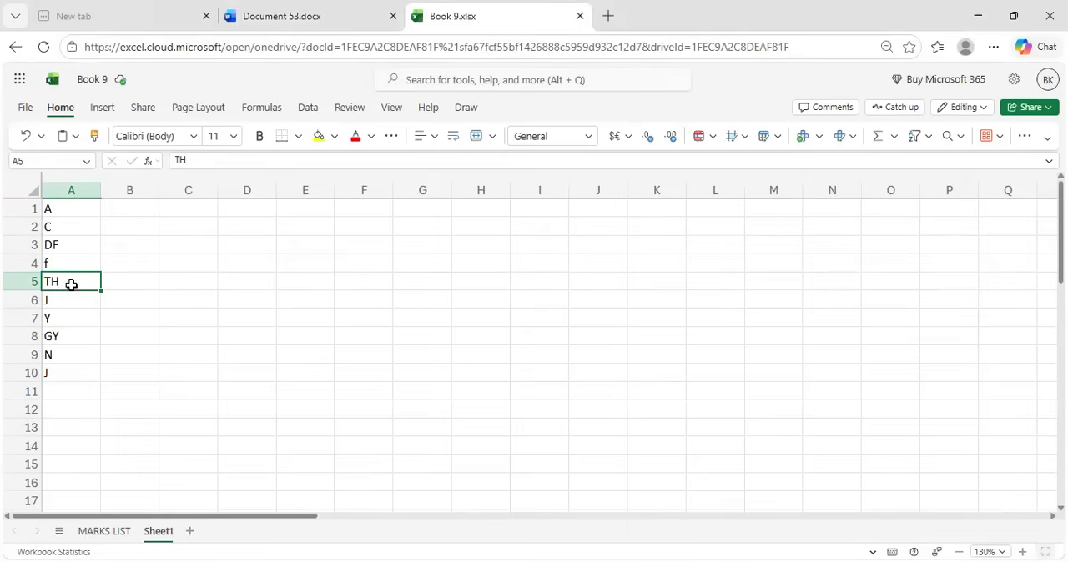
double_click(72, 284)
key("alt+Return")
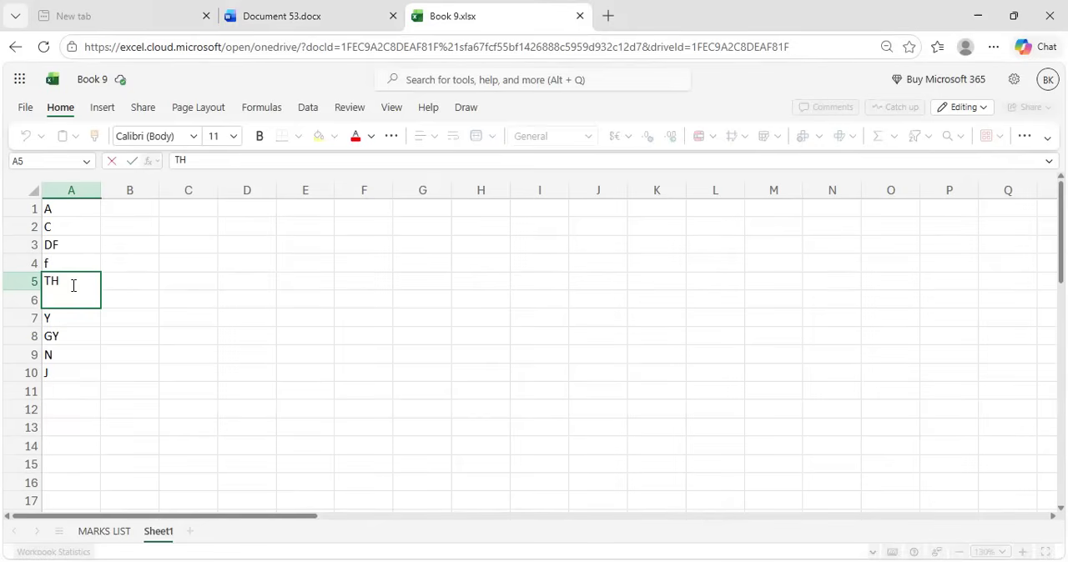
type("k")
key("alt+Return")
type("jch")
key("alt+Return")
type("hfuf")
key("alt+Return")
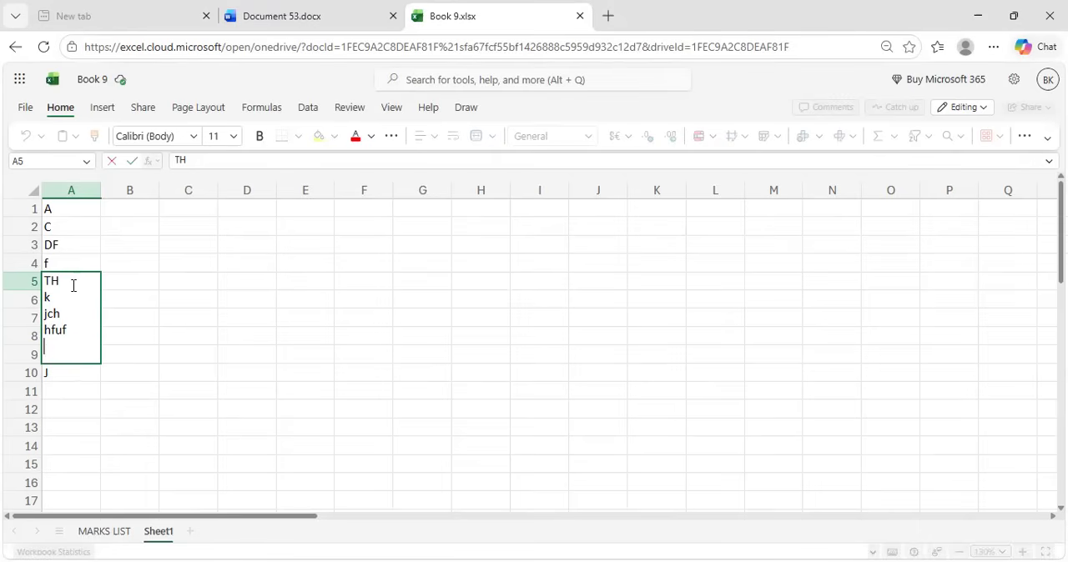
left_click(129, 283)
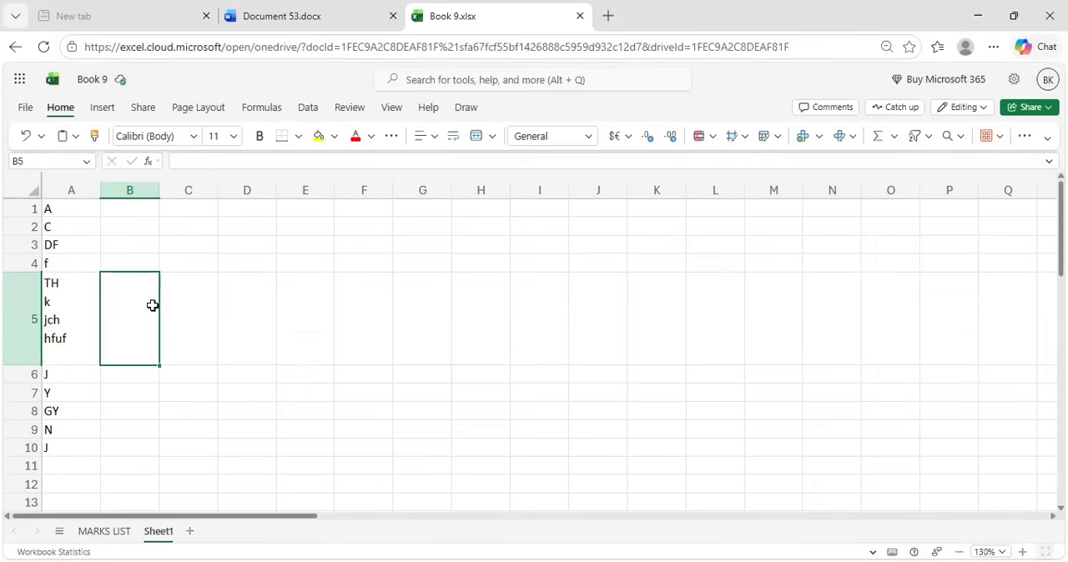
Switch to the Word document and add a fifteenth entry: "Ctrl+ ; = to get todays days date", with the description aligned
left_click(305, 8)
left_click(471, 496)
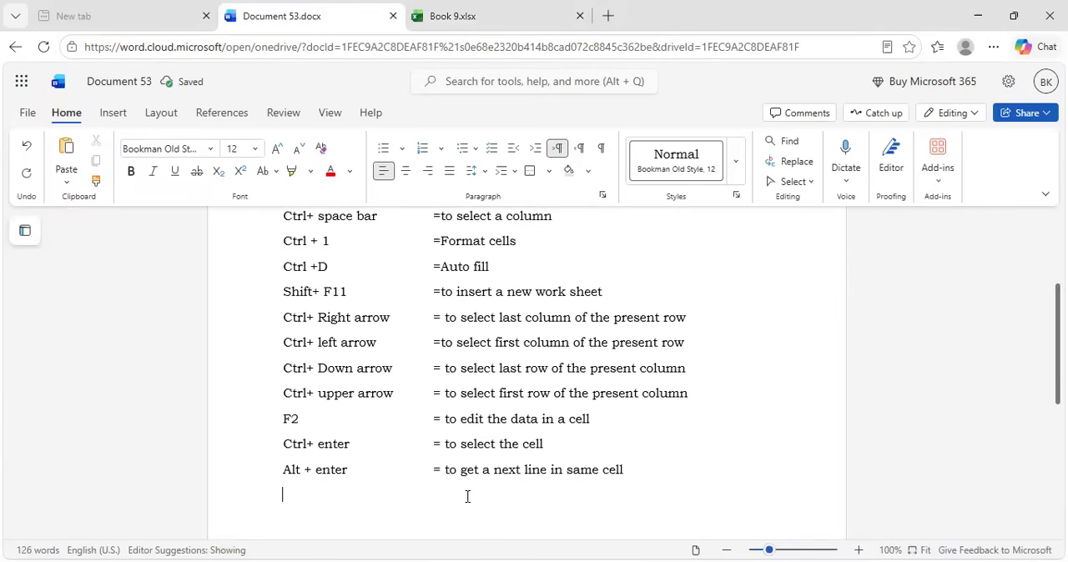
type("Ctrl+ ;")
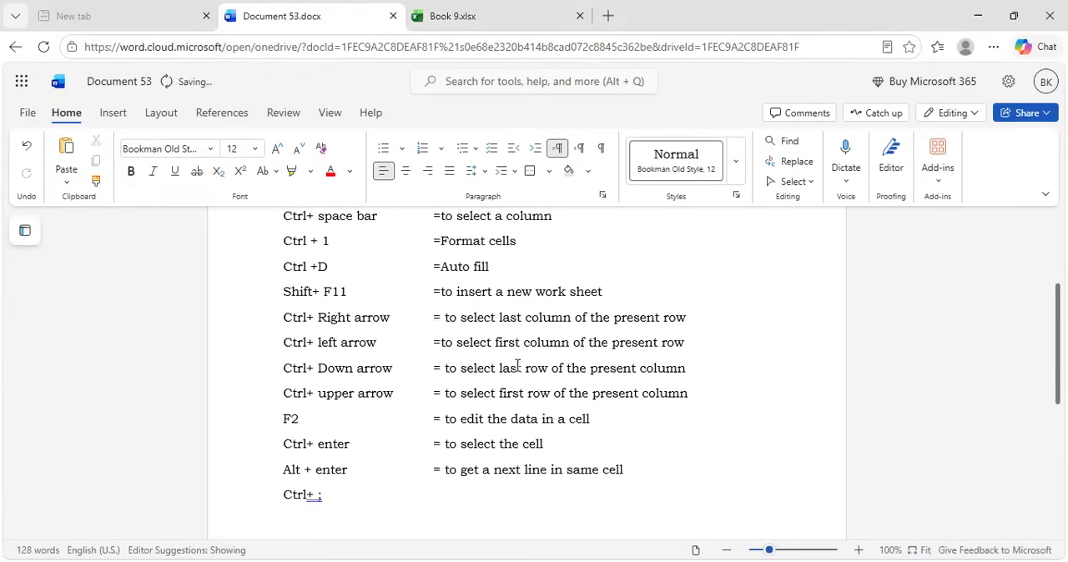
type("= to get  to")
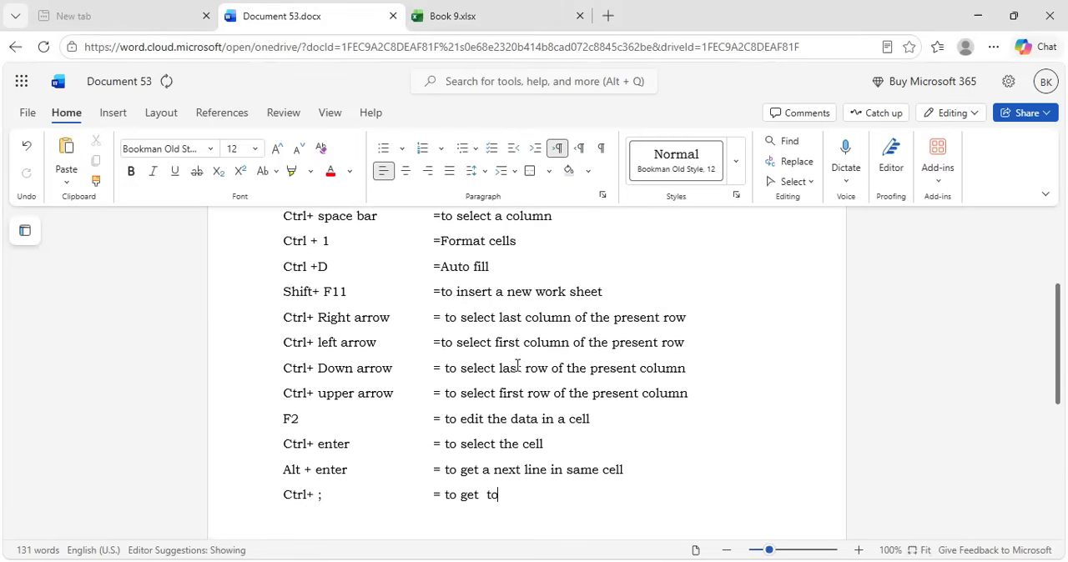
type("days dar")
key("BackSpace")
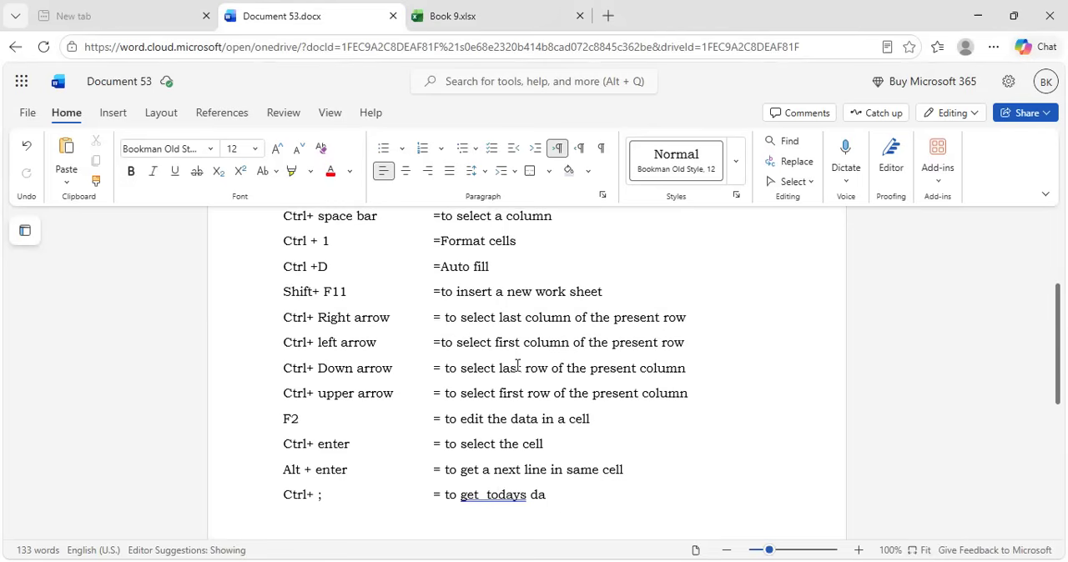
type("y<")
key("BackSpace")
type("s date")
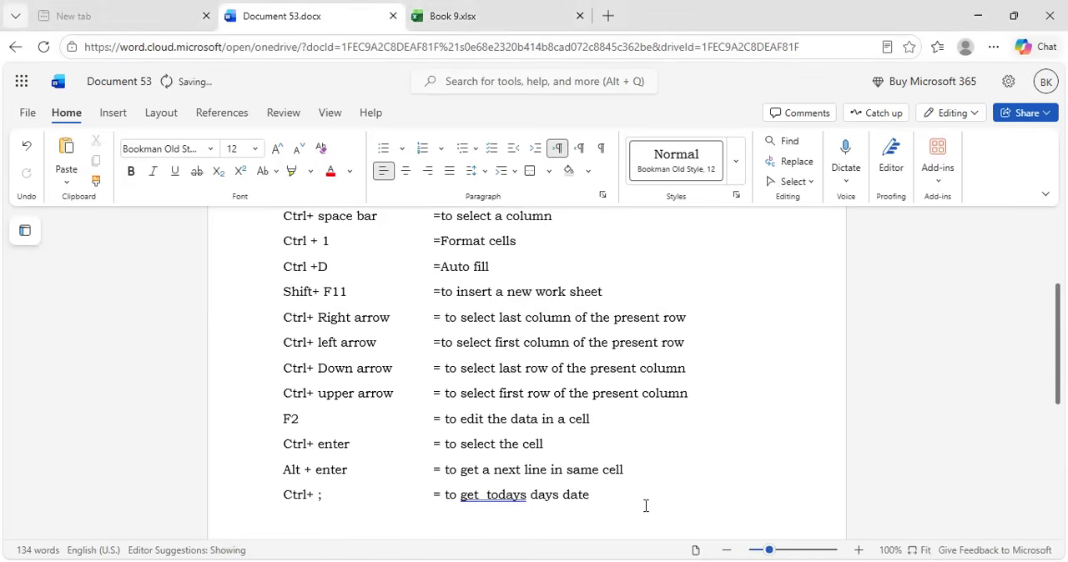
Complete the description of the "Ctrl+ ;" entry by adding "in excel" at its end
type("in excel")
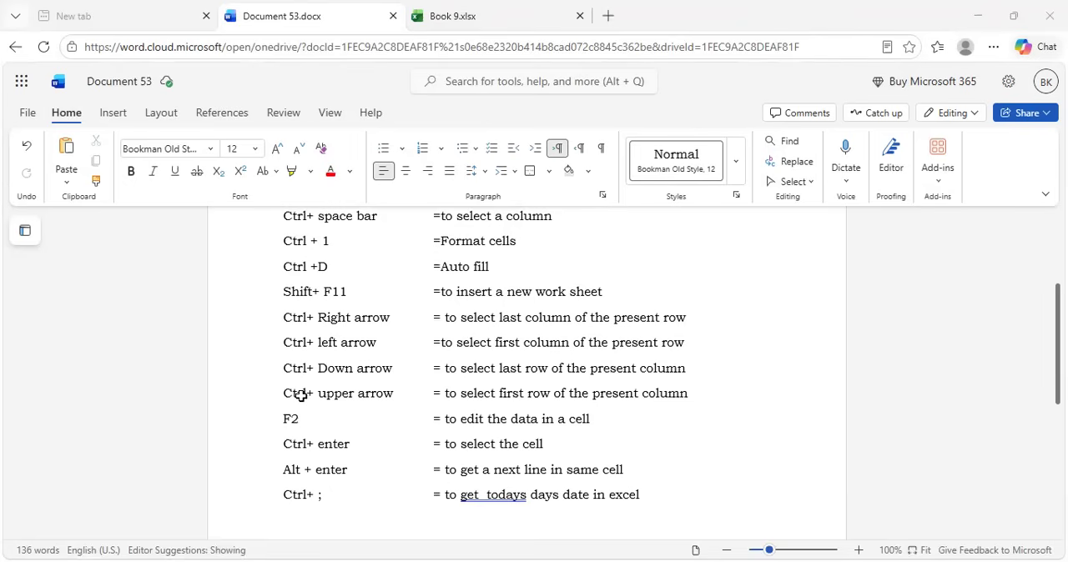
Switch to the Excel workbook and insert today's date as a fixed value in cell E7 of Sheet1
key("ctrl+Tab")
key("ctrl+semicolon")
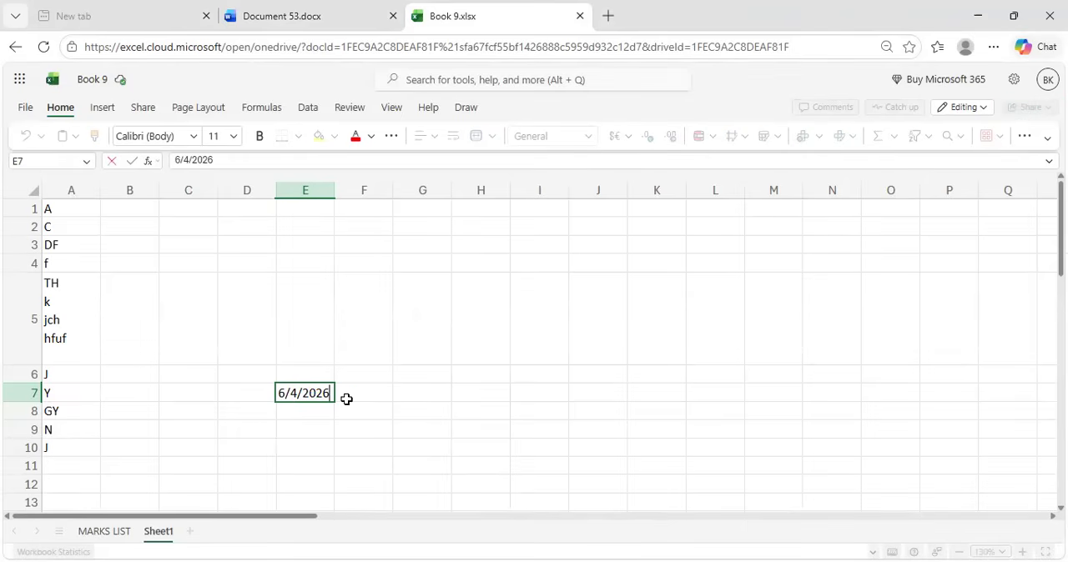
left_click(437, 414)
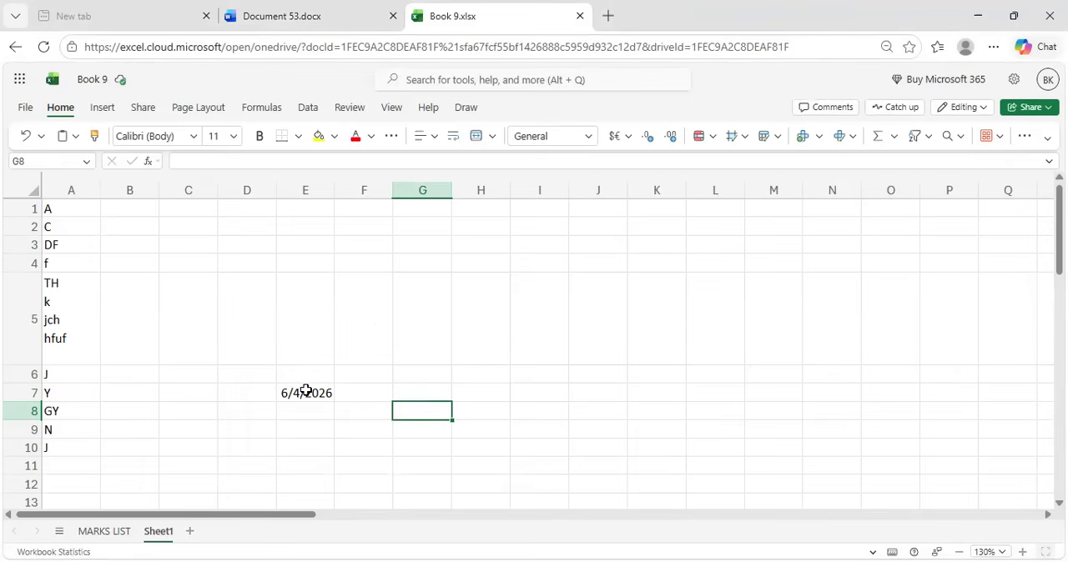
Switch to the Word document and start a sixteenth entry below the last one with the shortcut "Ctrl+ shift+ :"
left_click(309, 7)
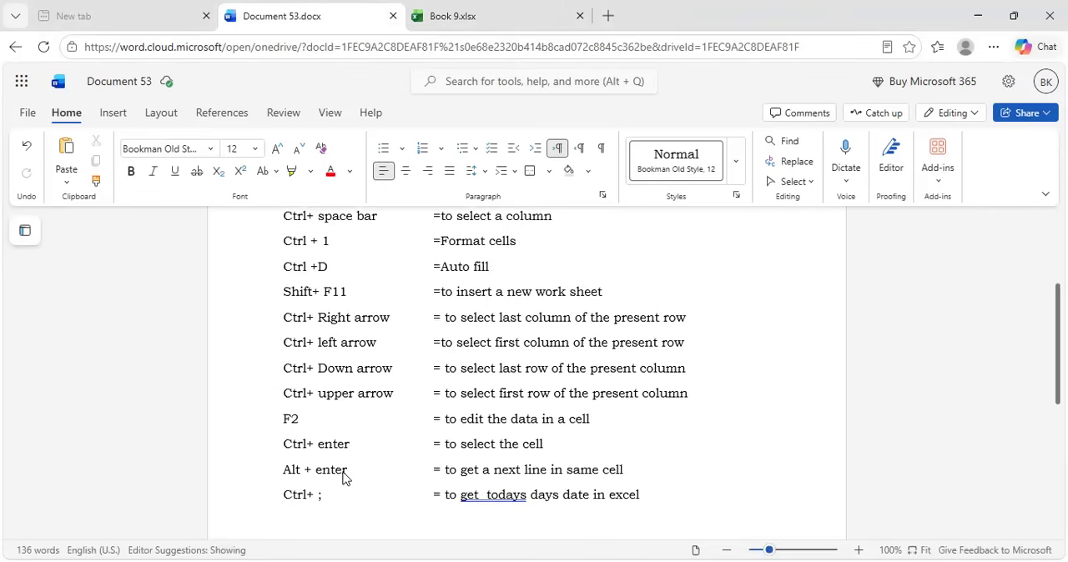
left_click(659, 493)
key("Return")
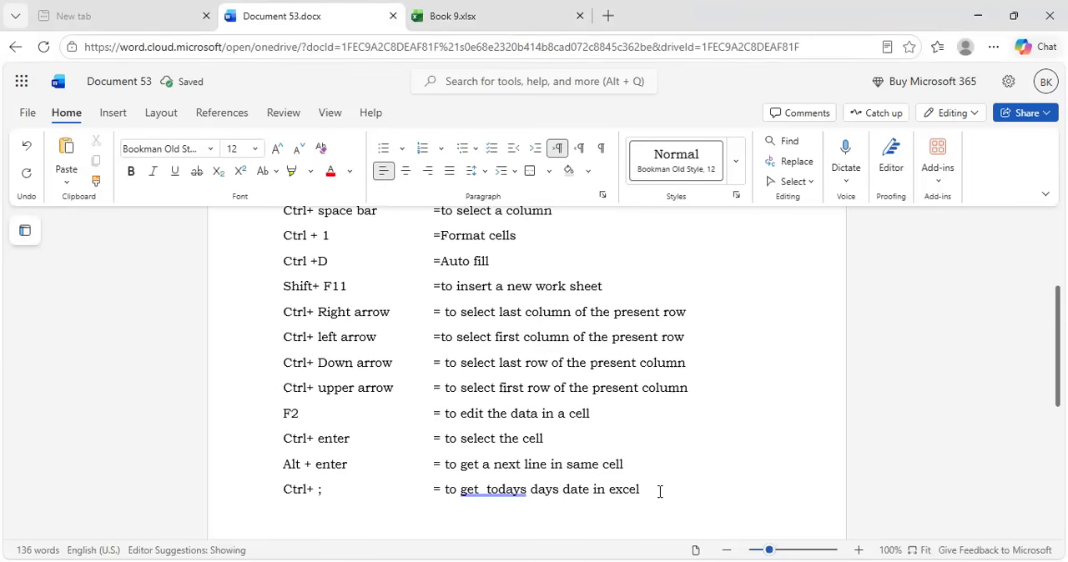
type("Ctrl+ shift+")
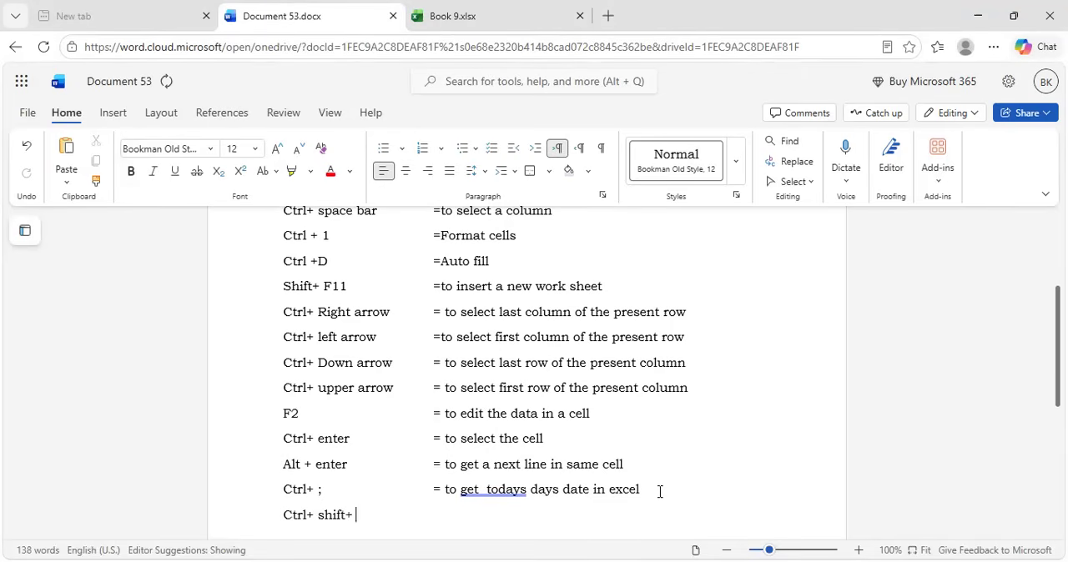
type(" ;")
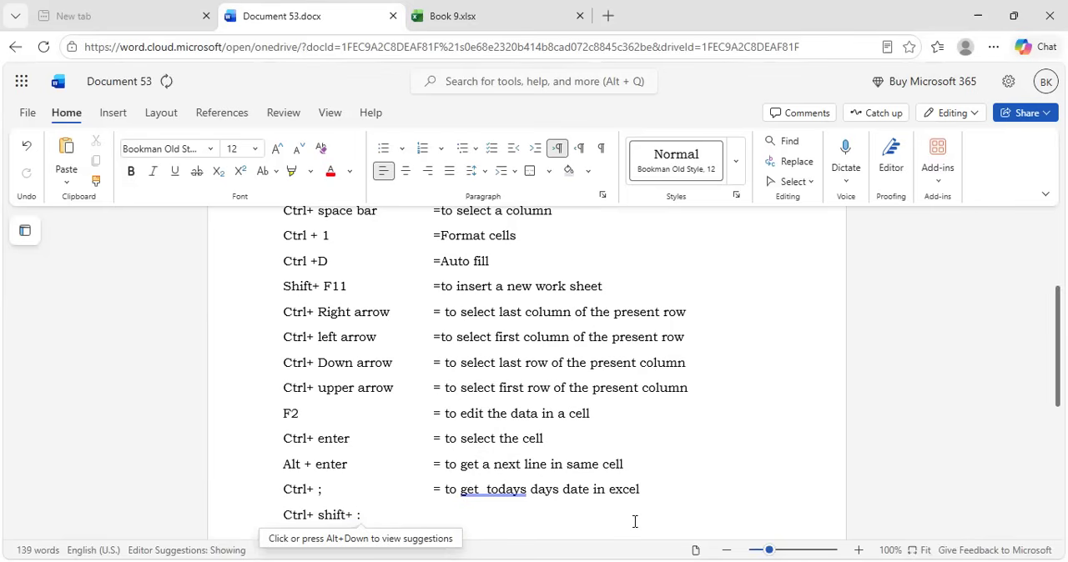
Add the aligned description "= to get current time in excel" to the "Ctrl+ shift+ :" entry
key("Tab")
key("Tab")
type("=")
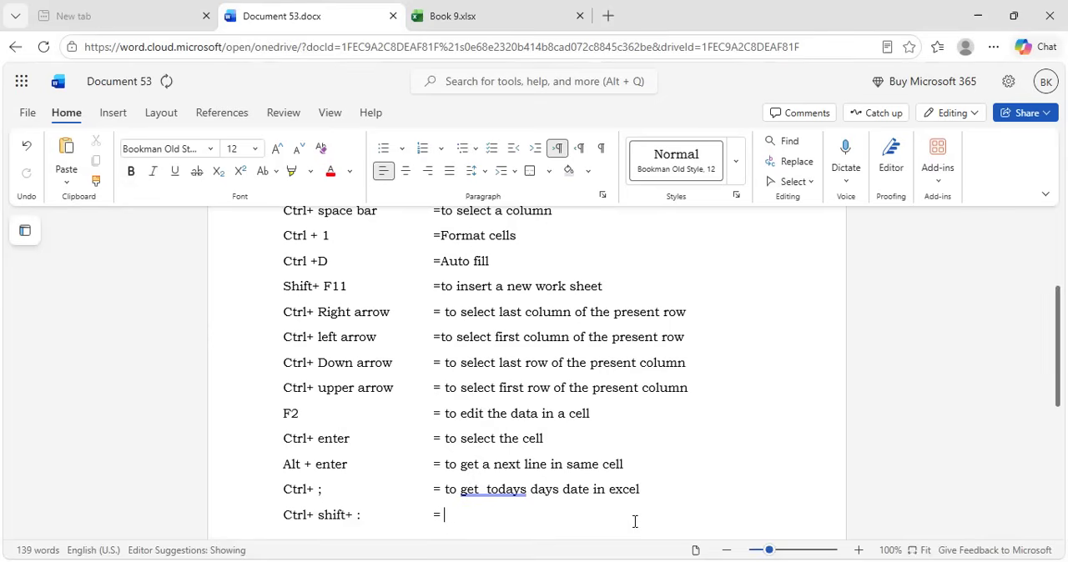
type(" to get current")
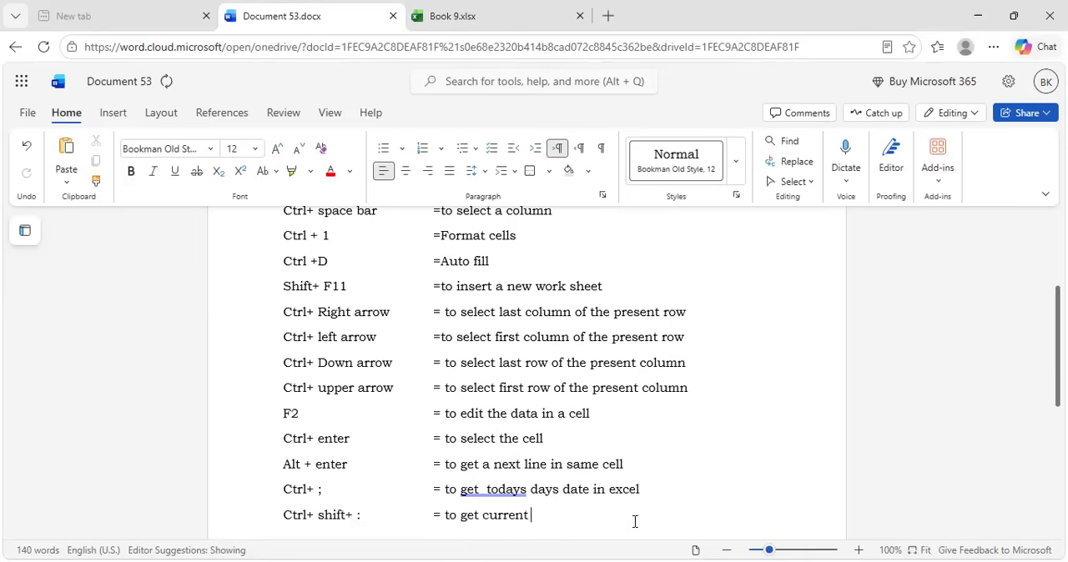
type(" time in excel")
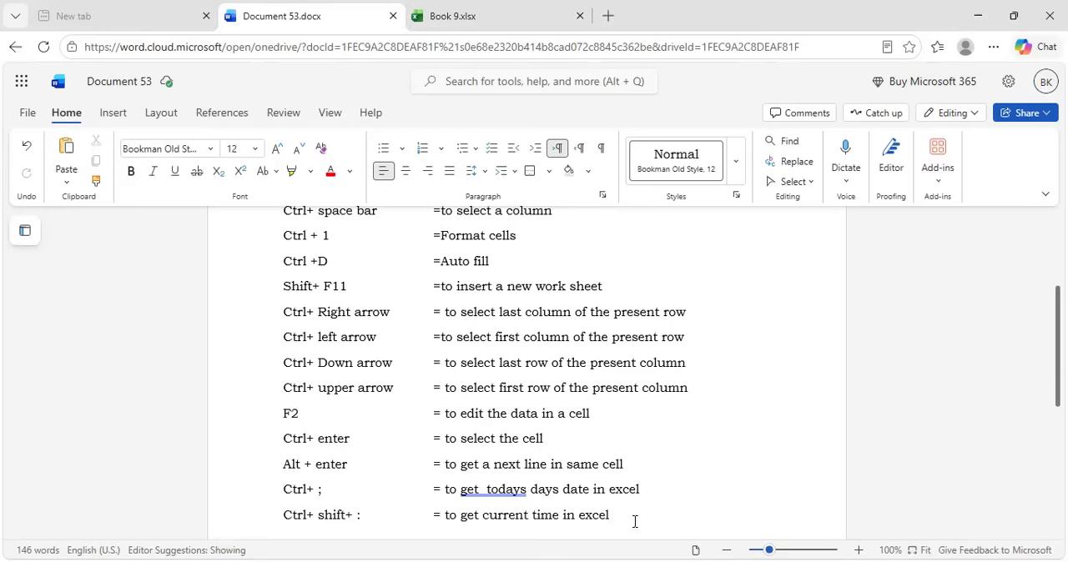
Switch to the Excel workbook and insert the current time as a fixed value in cell G8 of Sheet1
left_click(474, 18)
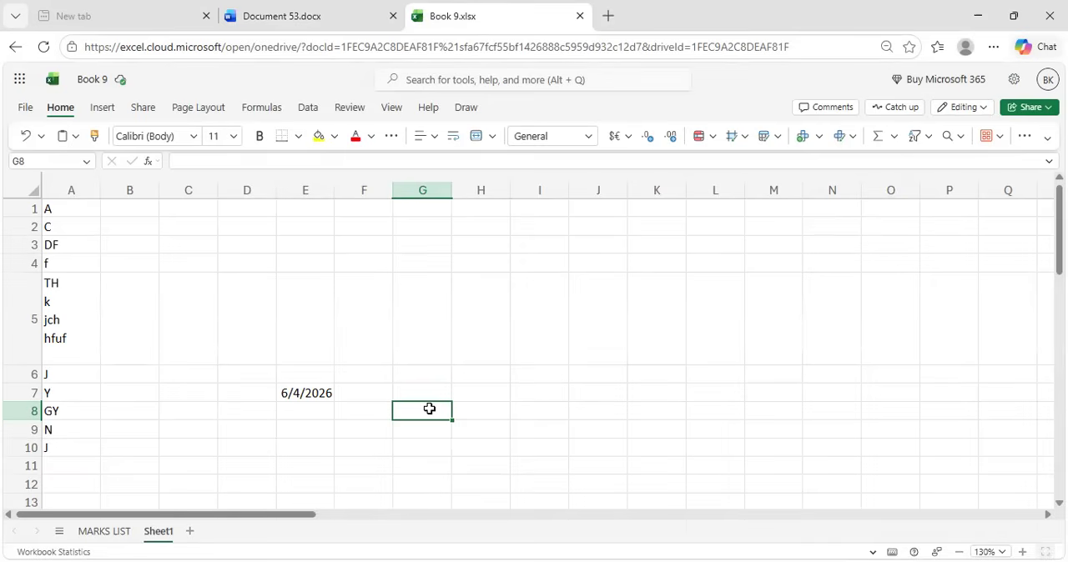
key("ctrl+shift+semicolon")
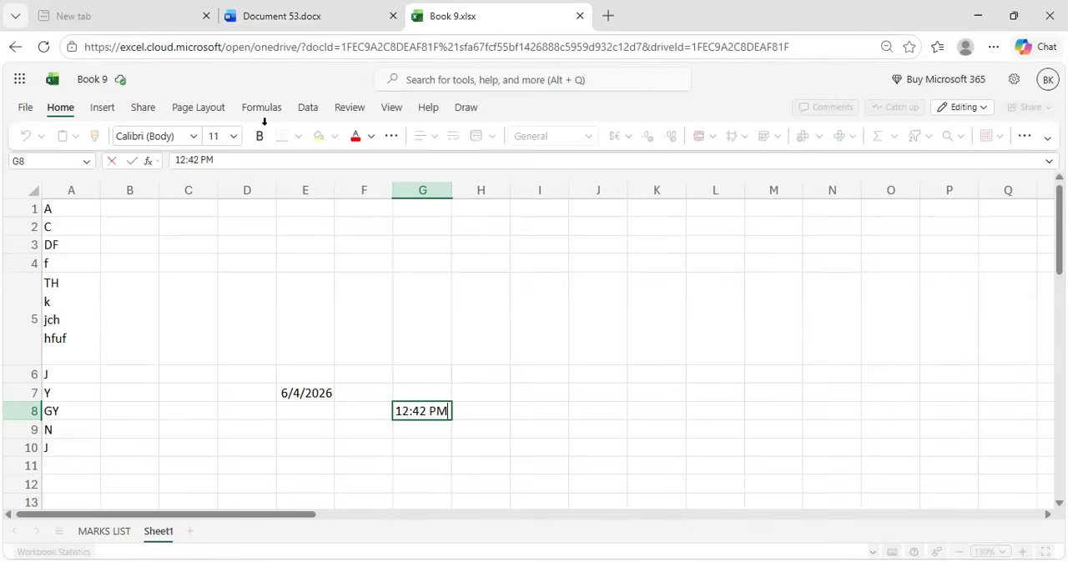
Switch to the Word document and look through the finished list of shortcuts
left_click(315, 8)
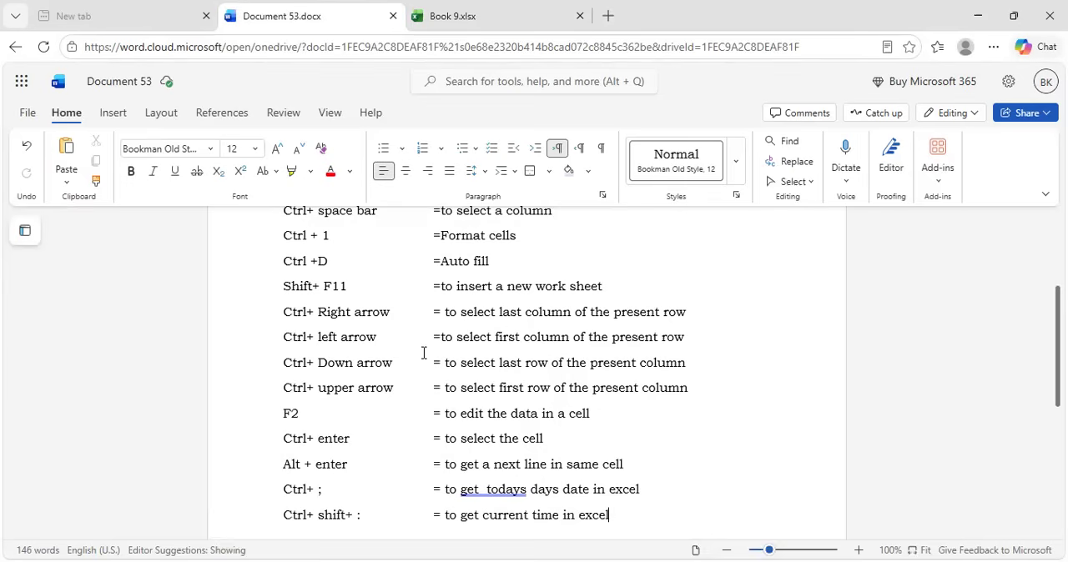
scroll(465, 427, "down", 3)
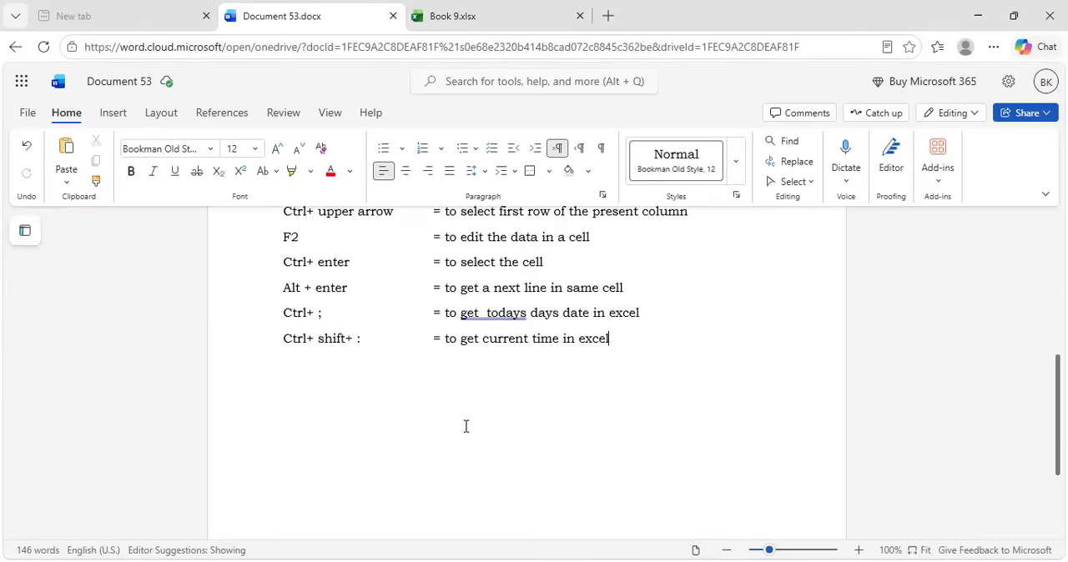
scroll(709, 419, "up", 5)
scroll(707, 419, "down", 3)
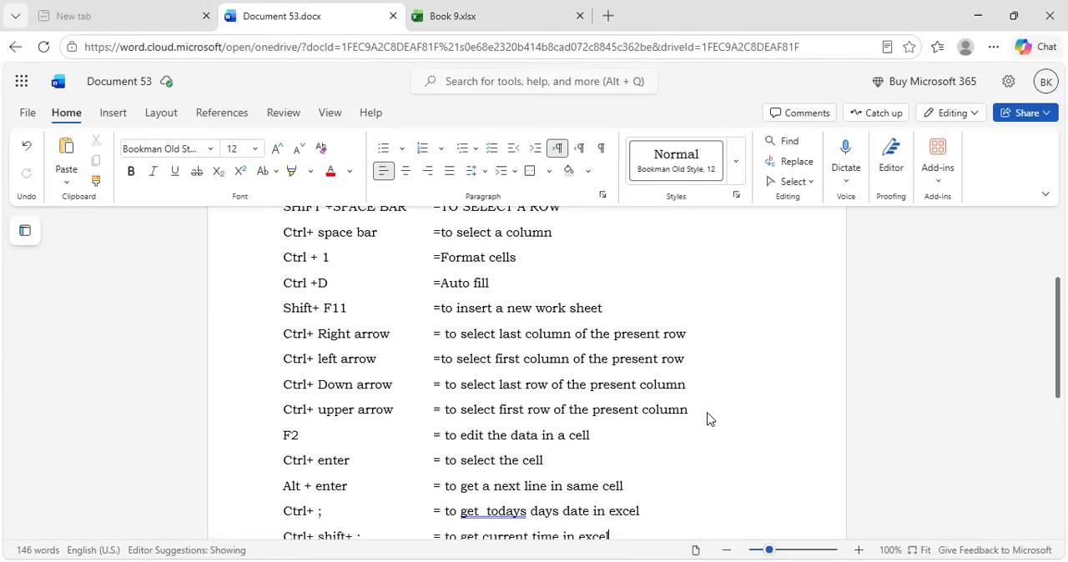
scroll(563, 414, "down", 6)
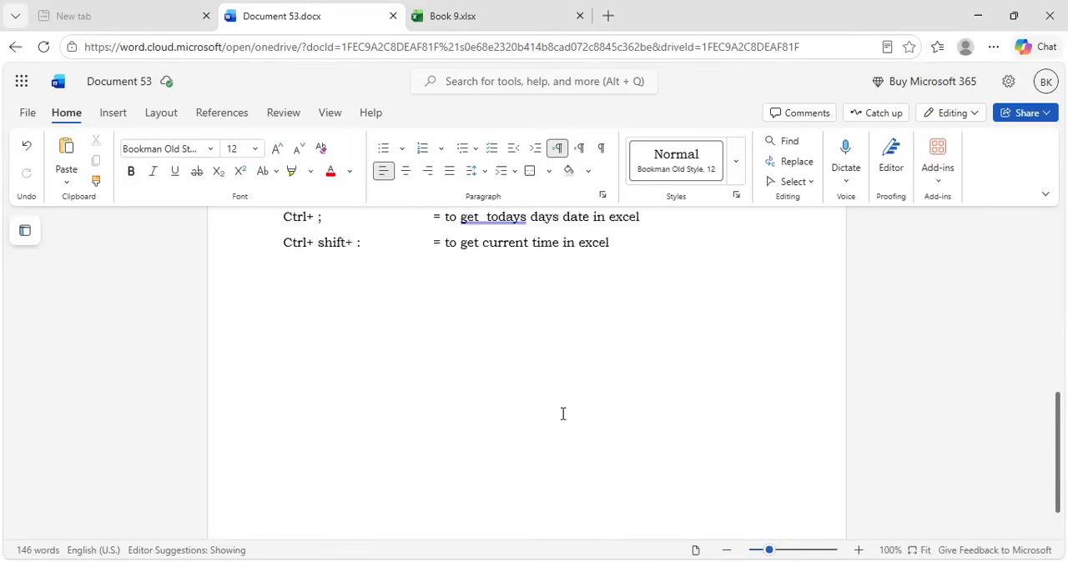
scroll(563, 413, "up", 4)
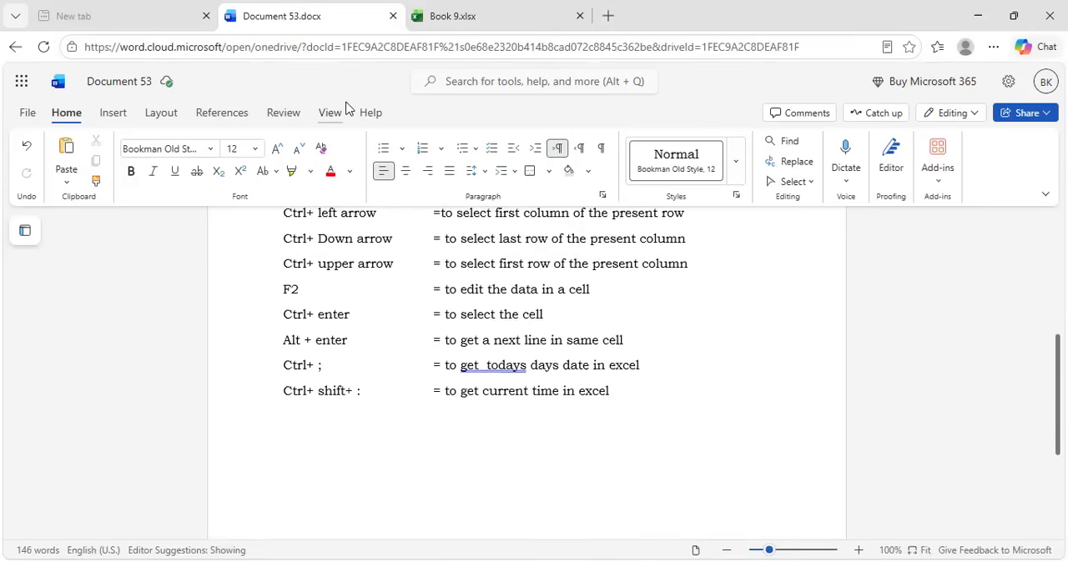
Switch to the Excel workbook, undo the time and date entries, and delete the worksheet Sheet1
left_click(450, 15)
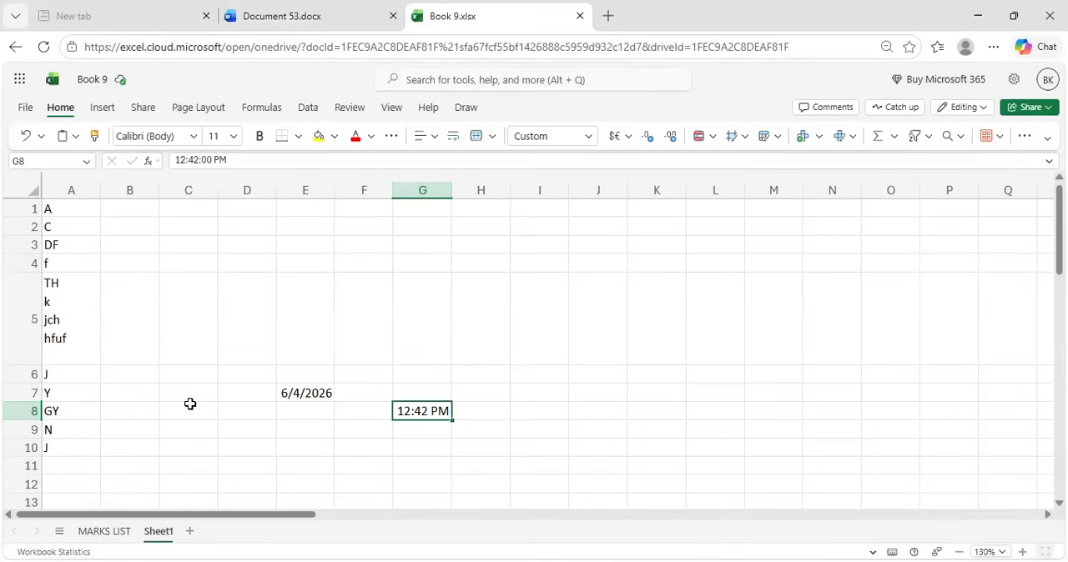
key("ctrl+z")
key("ctrl+z")
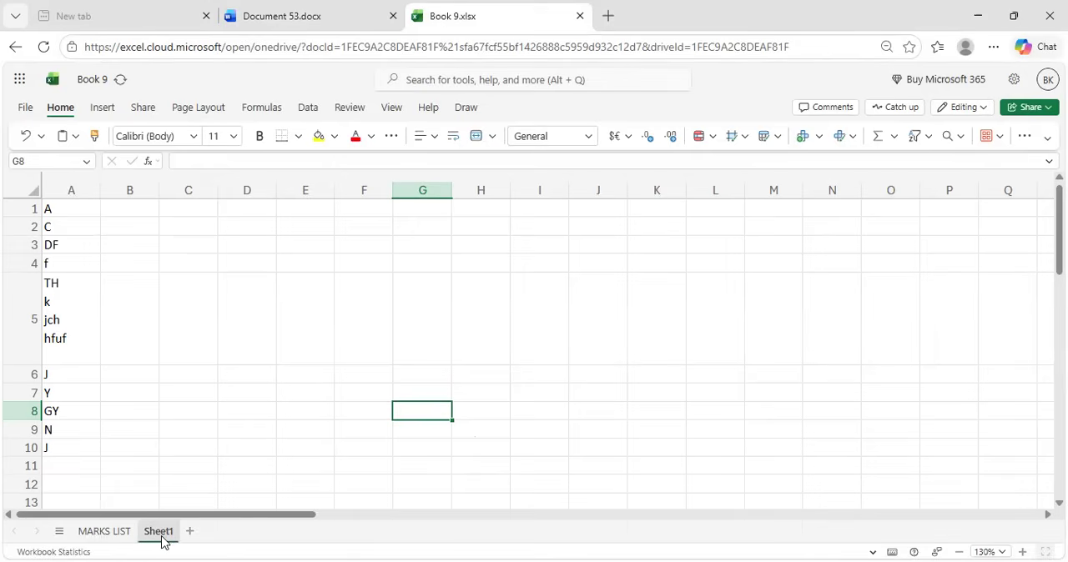
right_click(163, 542)
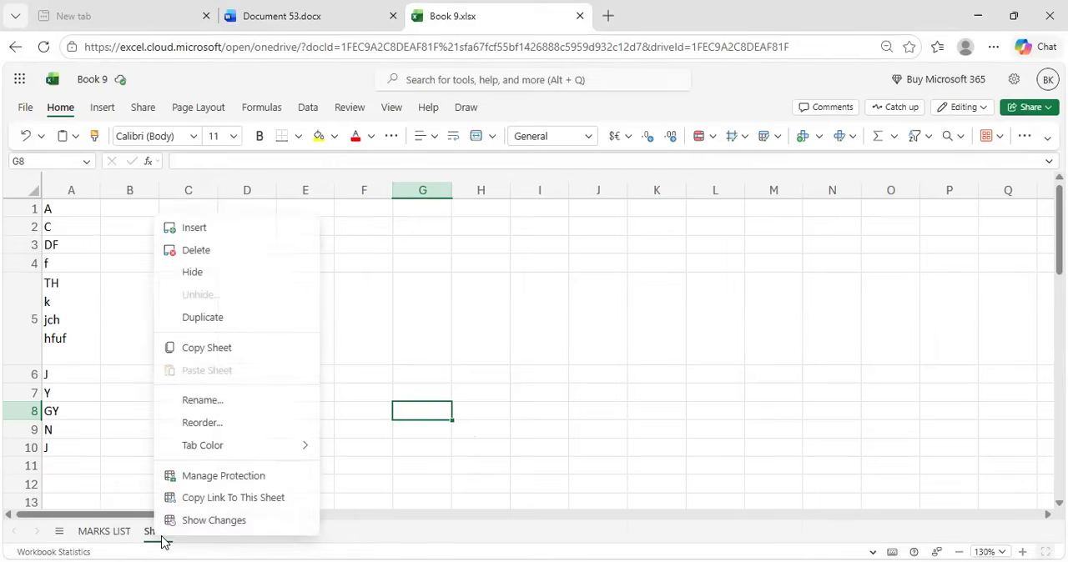
left_click(211, 258)
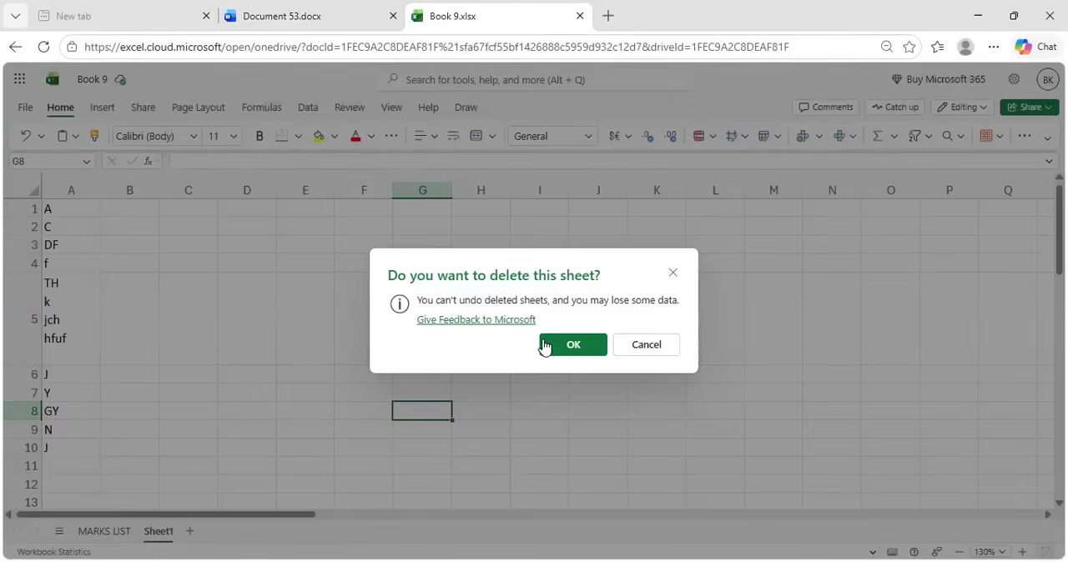
left_click(544, 345)
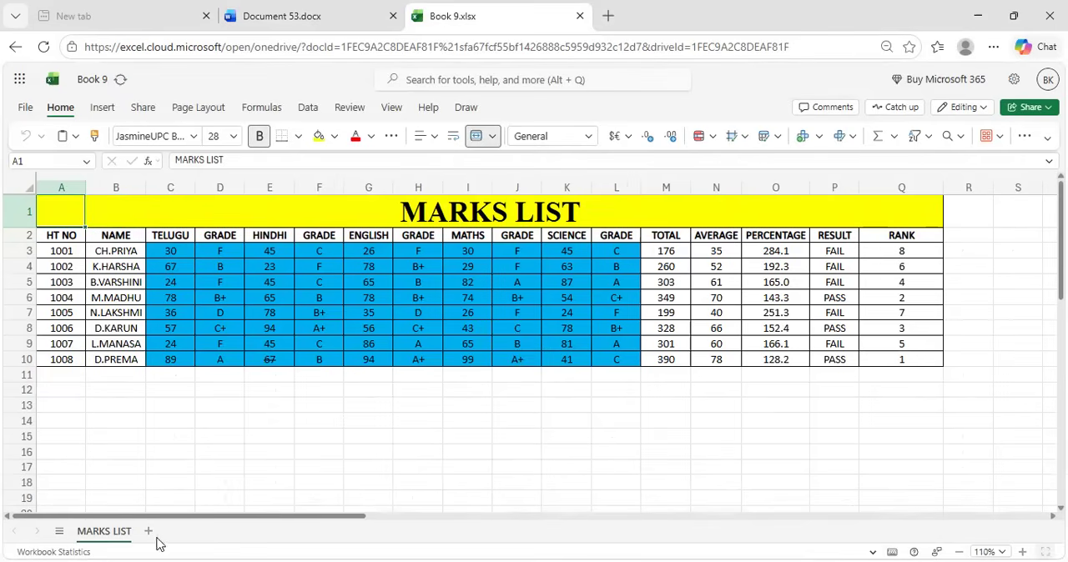
Add a new worksheet after MARKS LIST and enter the bold heading "EMP CODE" in cell A1
left_click(148, 533)
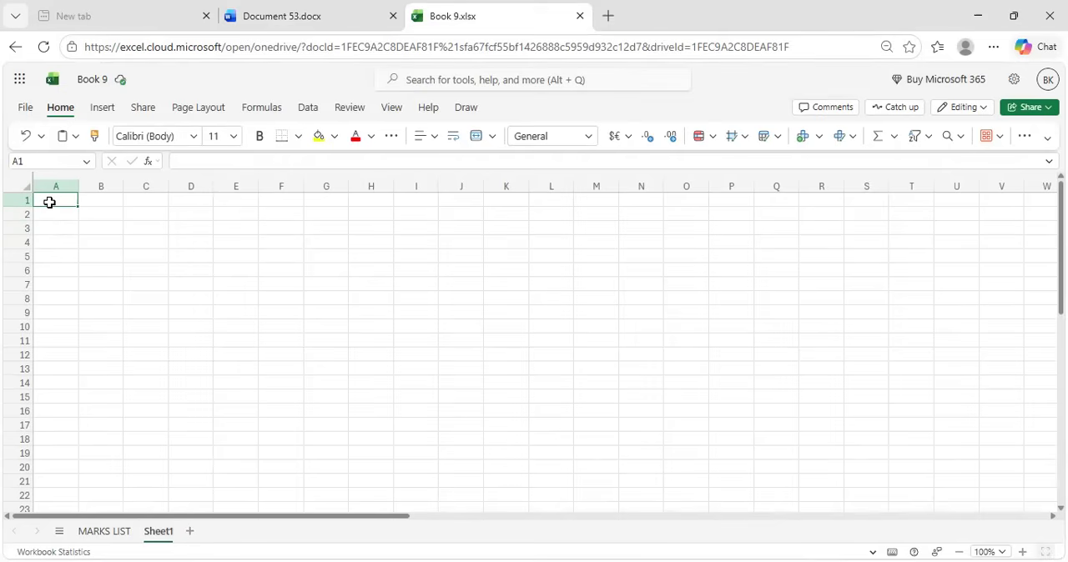
key("ctrl+b")
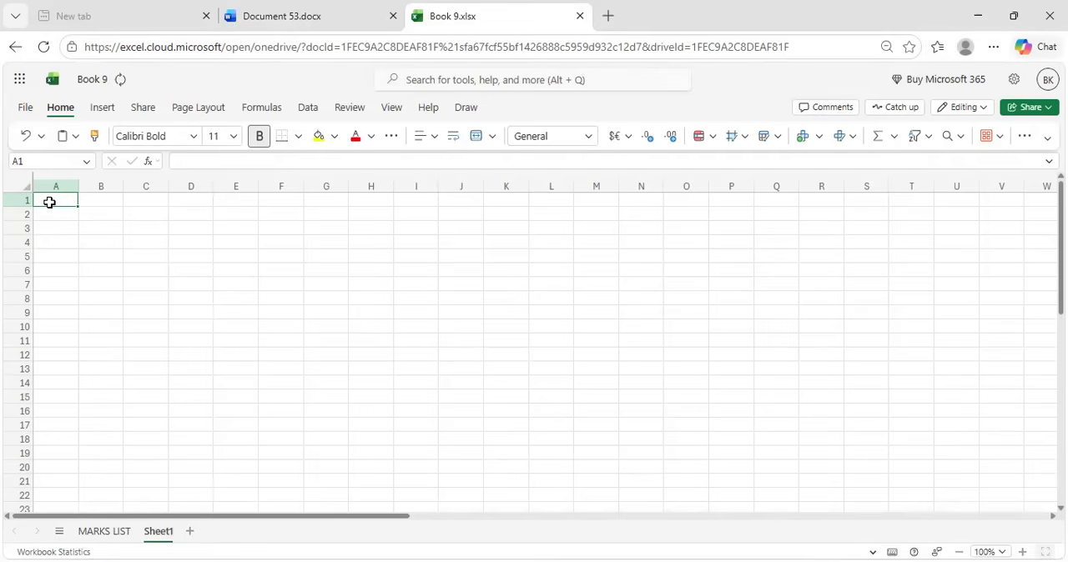
type("EMP")
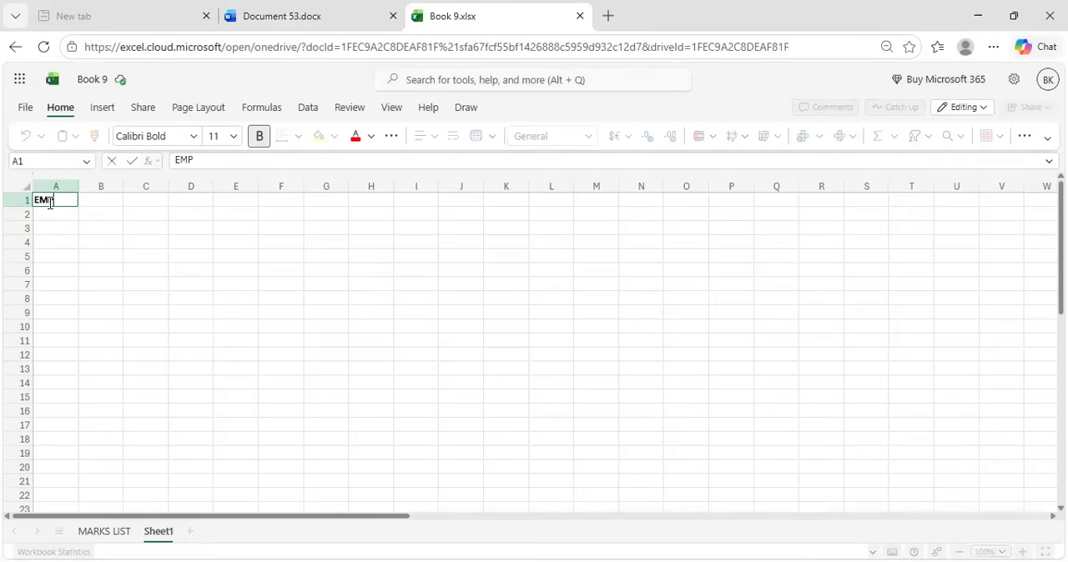
type(" CODE")
key("Tab")
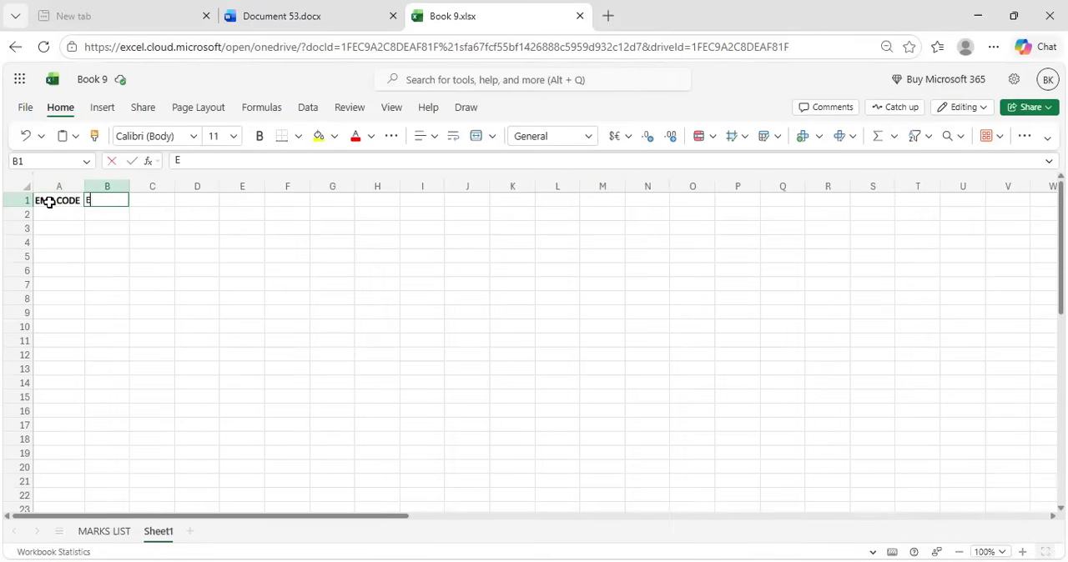
Enter the heading "EMP NAME" in cell B1 and make its text bold
type("EMP NAME")
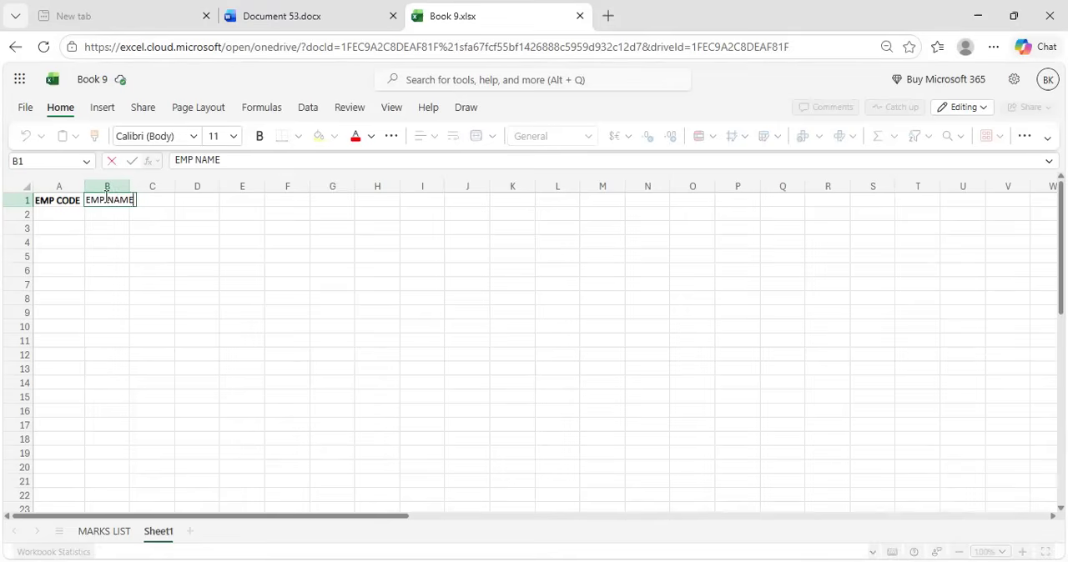
triple_click(106, 198)
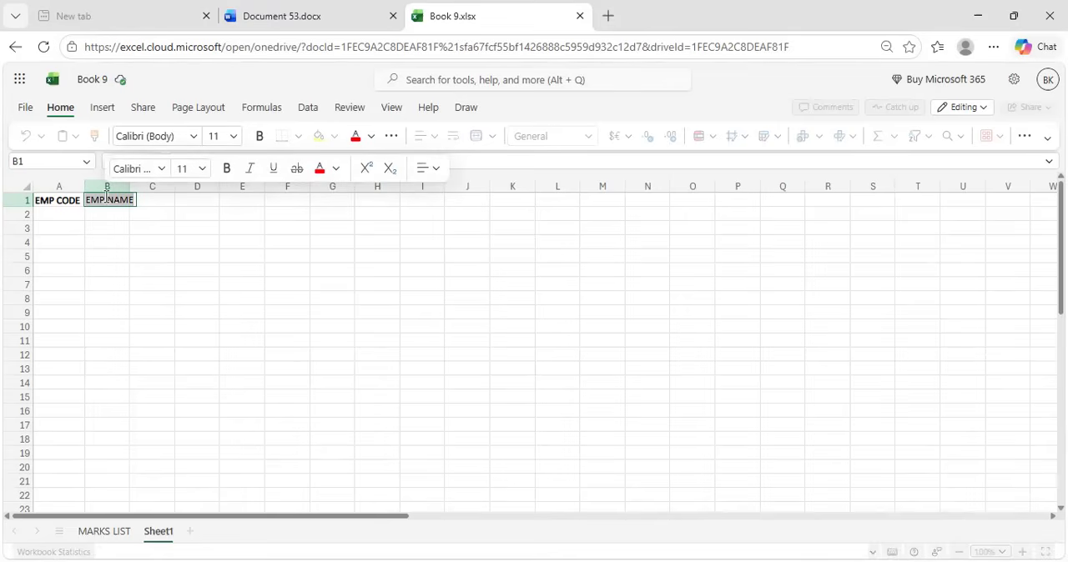
key("ctrl+b")
key("Tab")
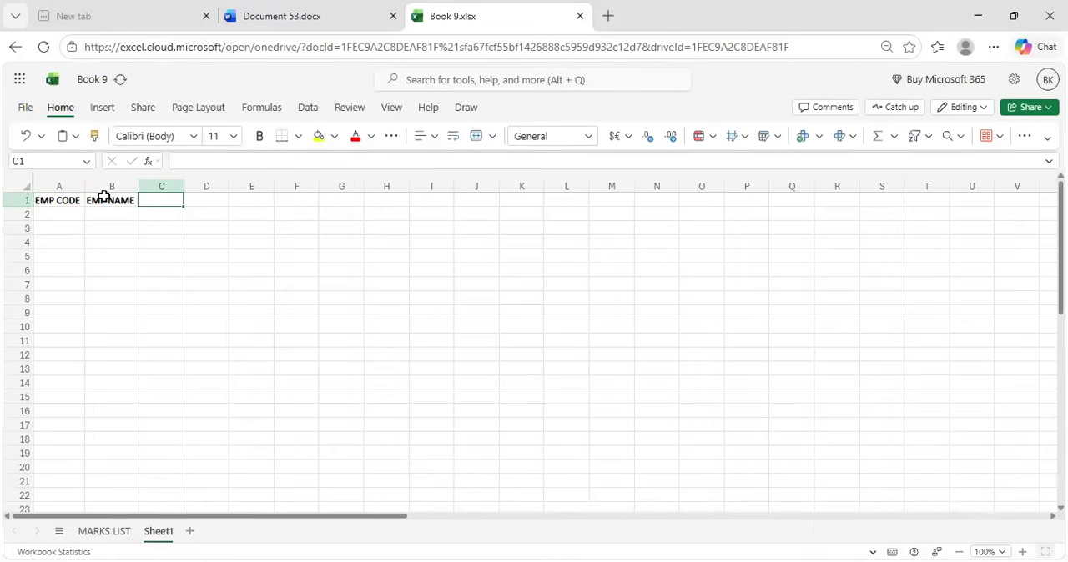
Enter the bold heading "Basic Salary" in cell C1
key("ctrl+b")
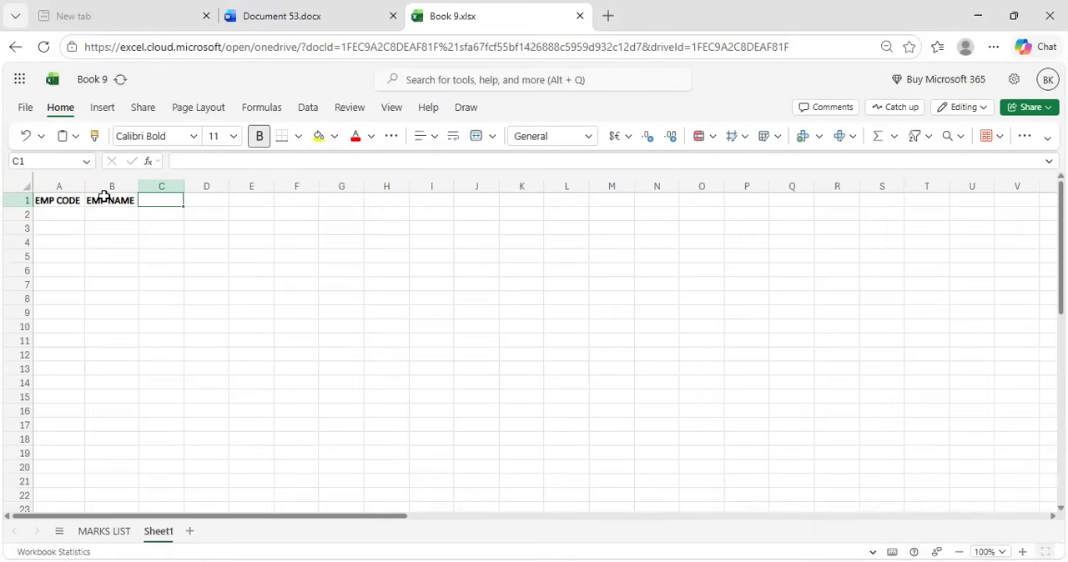
type("Basic")
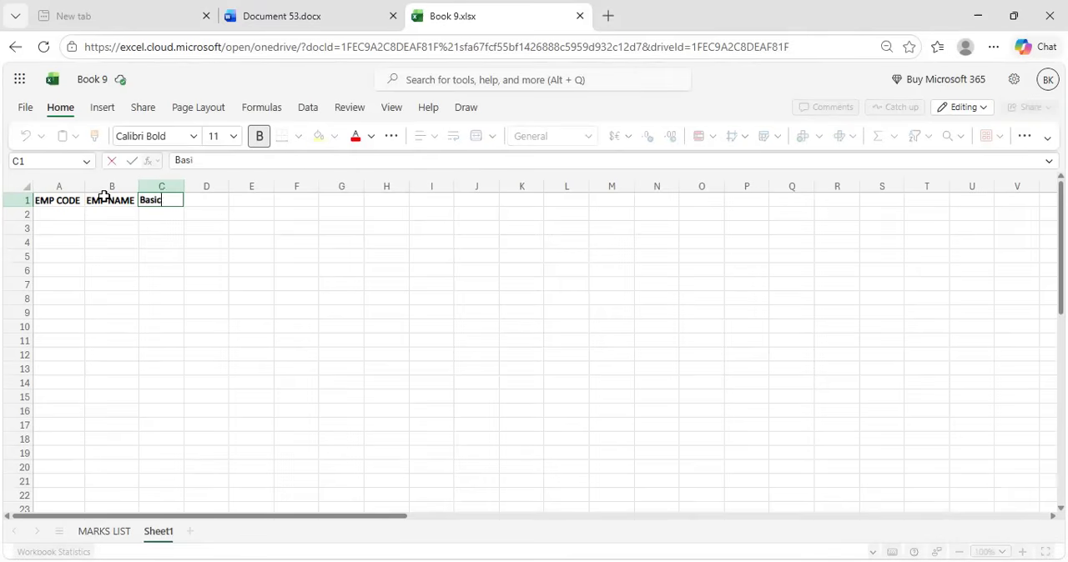
type(" Salary")
key("Tab")
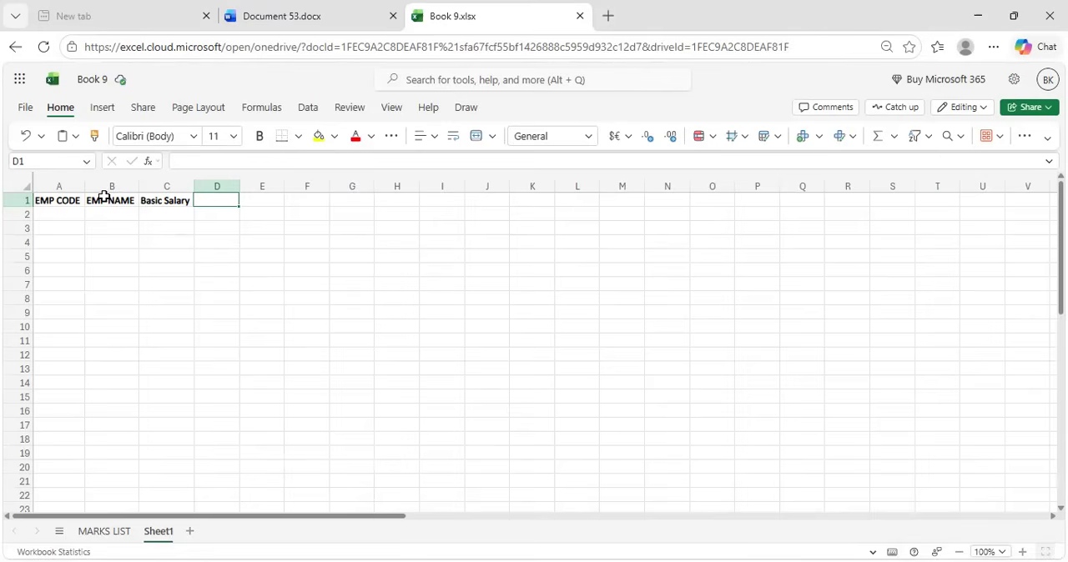
Enter the bold heading "DA" in cell D1
type("DA")
key("BackSpace")
key("BackSpace")
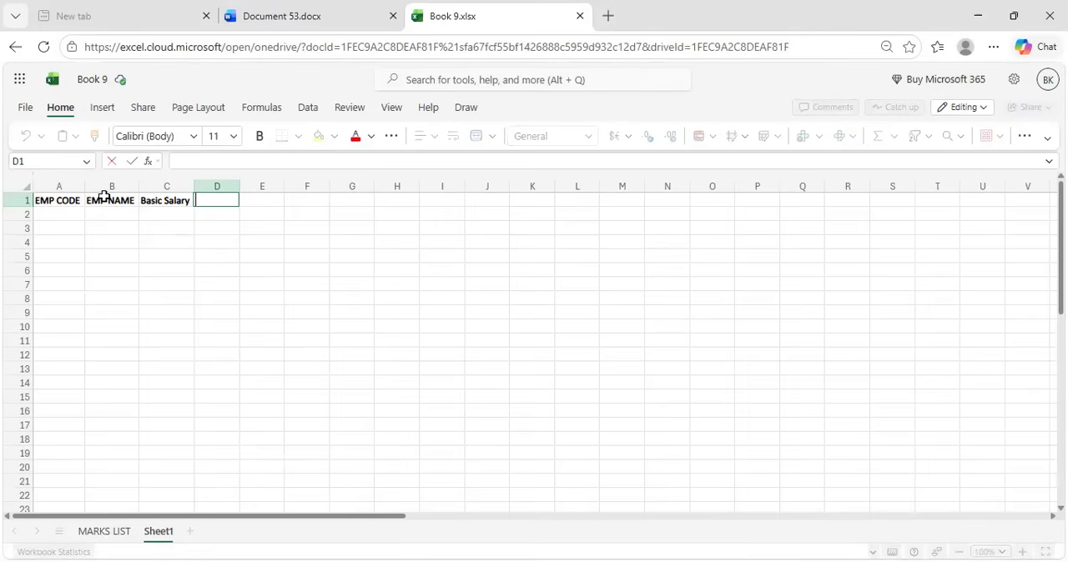
key("ctrl+b")
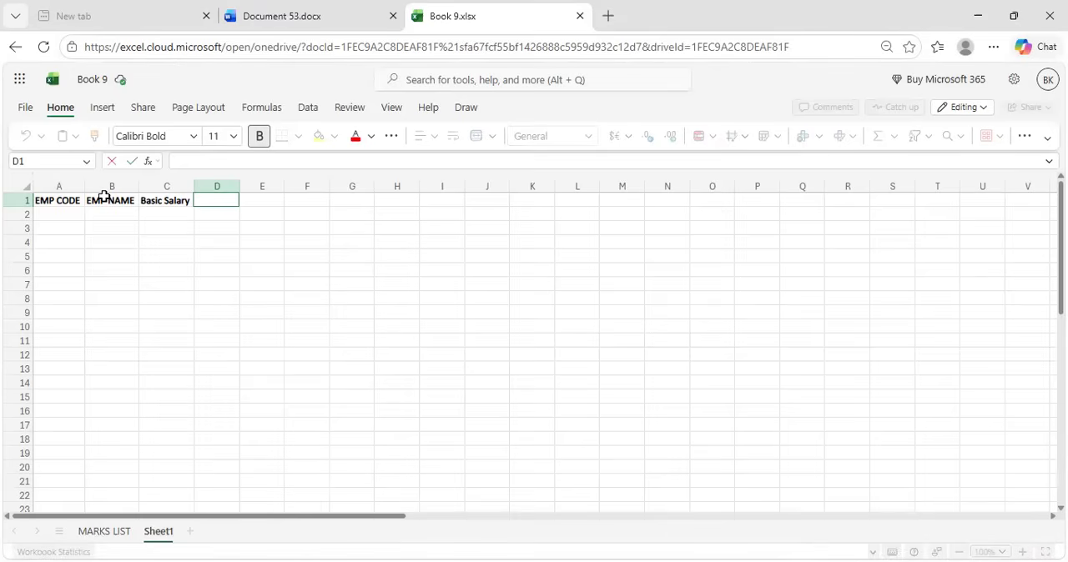
type("d")
key("BackSpace")
type("DA")
key("Tab")
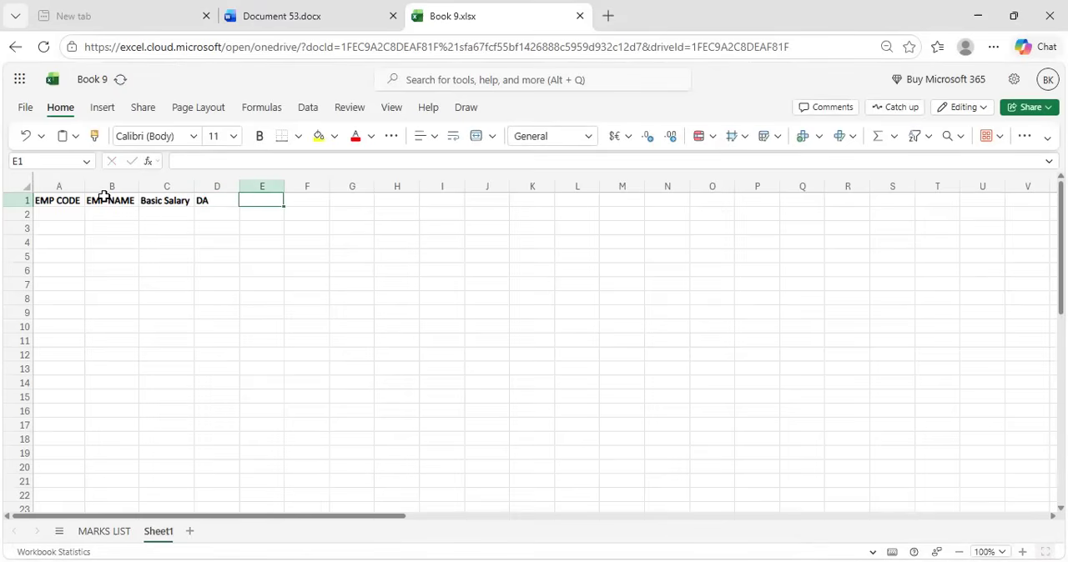
Enter the bold heading "HRA" in cell E1
key("ctrl+b")
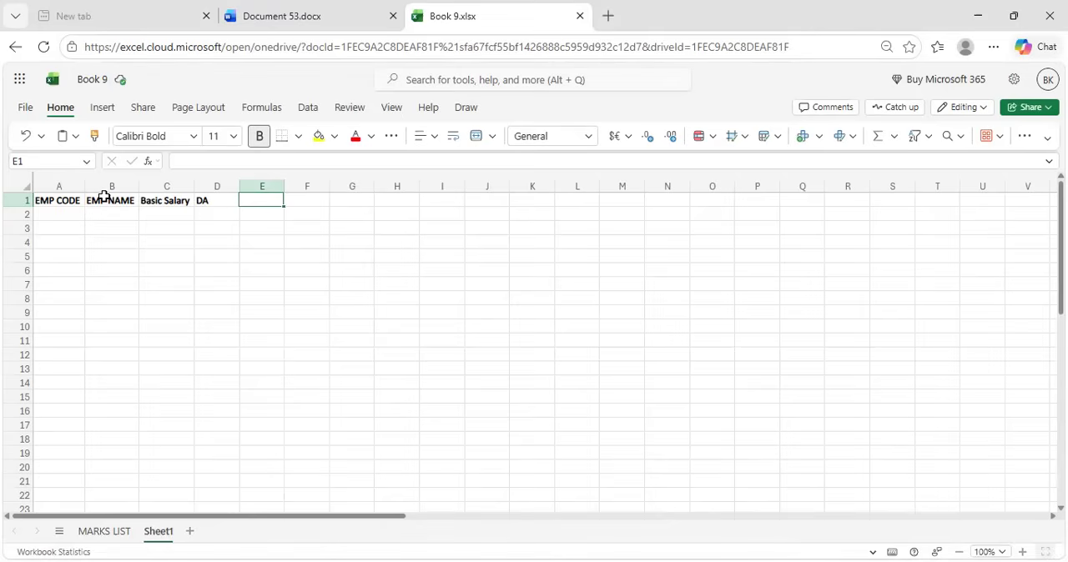
type("HRA")
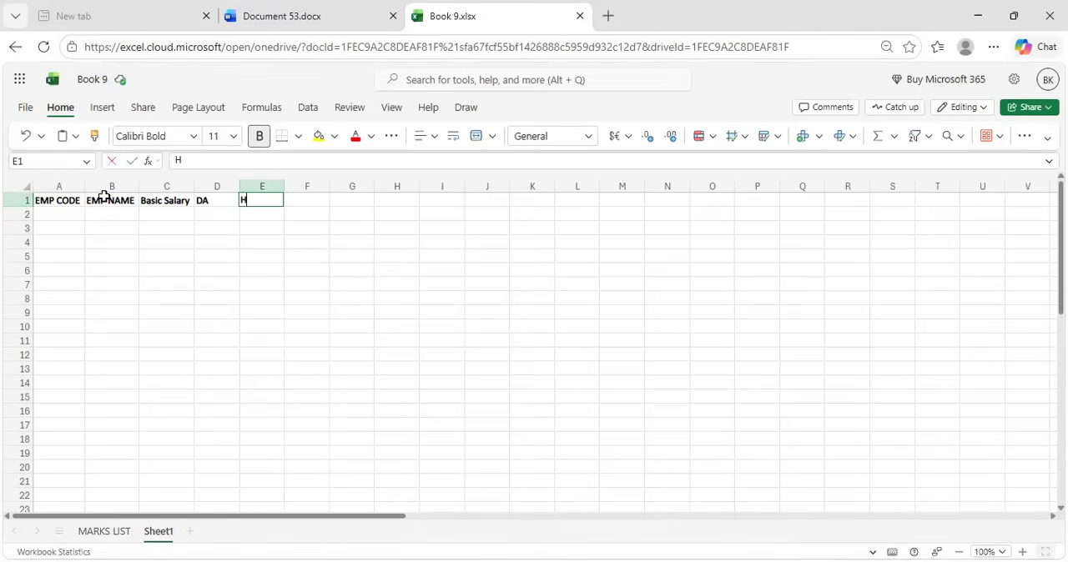
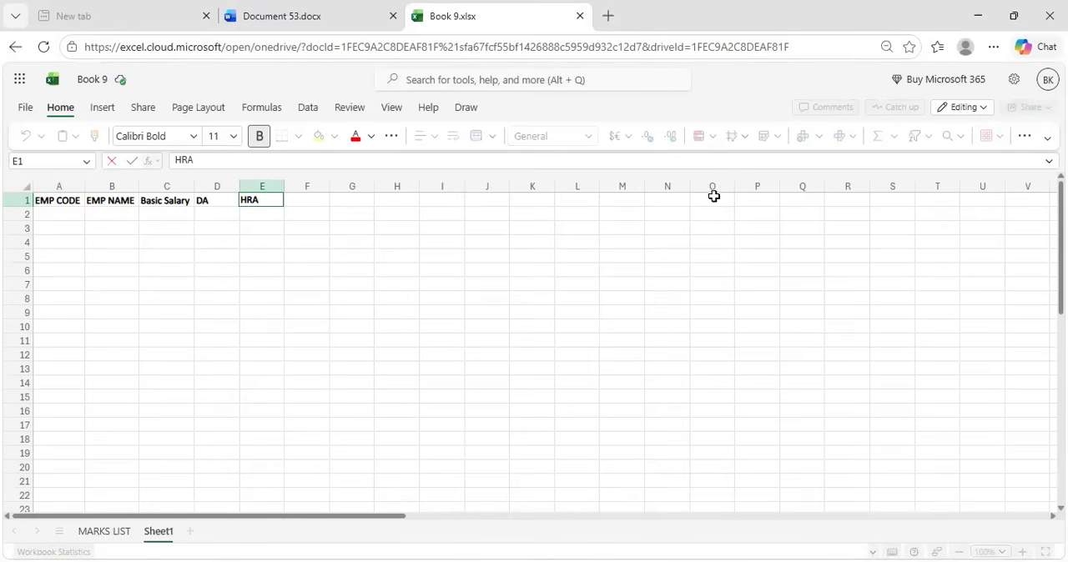
left_click(537, 201)
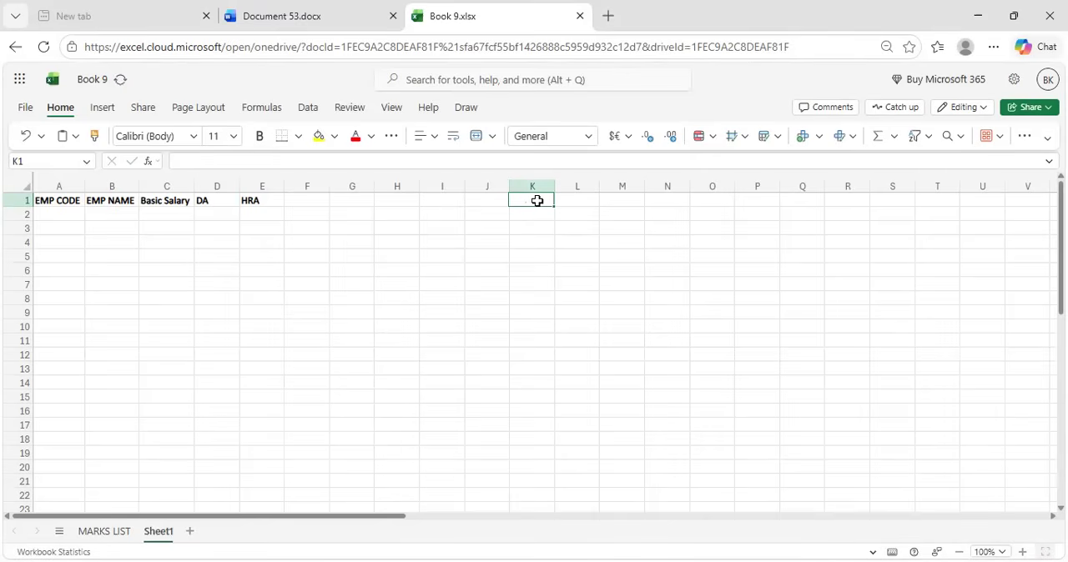
type("DA")
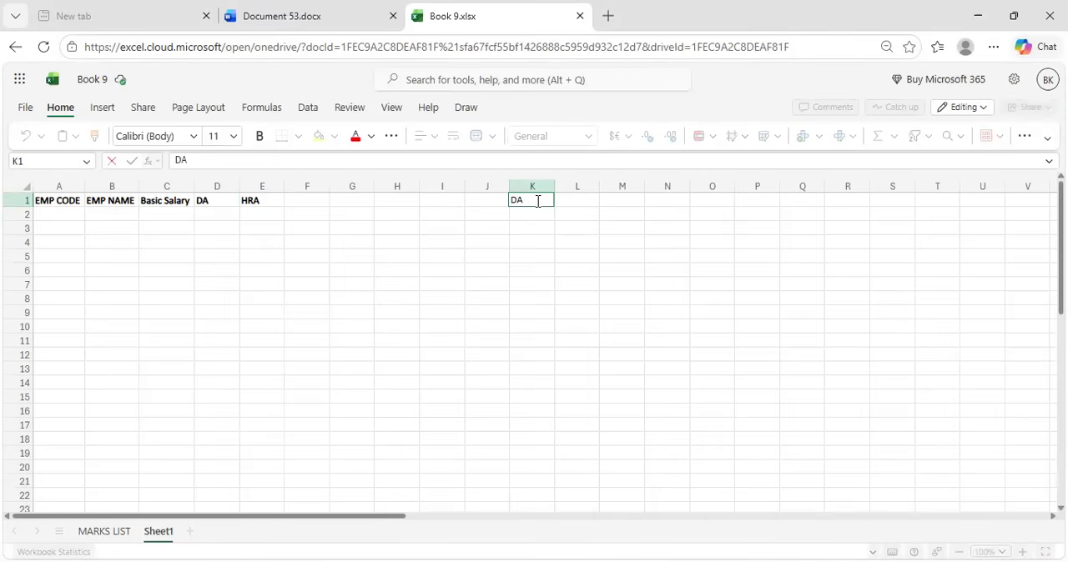
type("-")
key("BackSpace")
key("BackSpace")
key("BackSpace")
key("Escape")
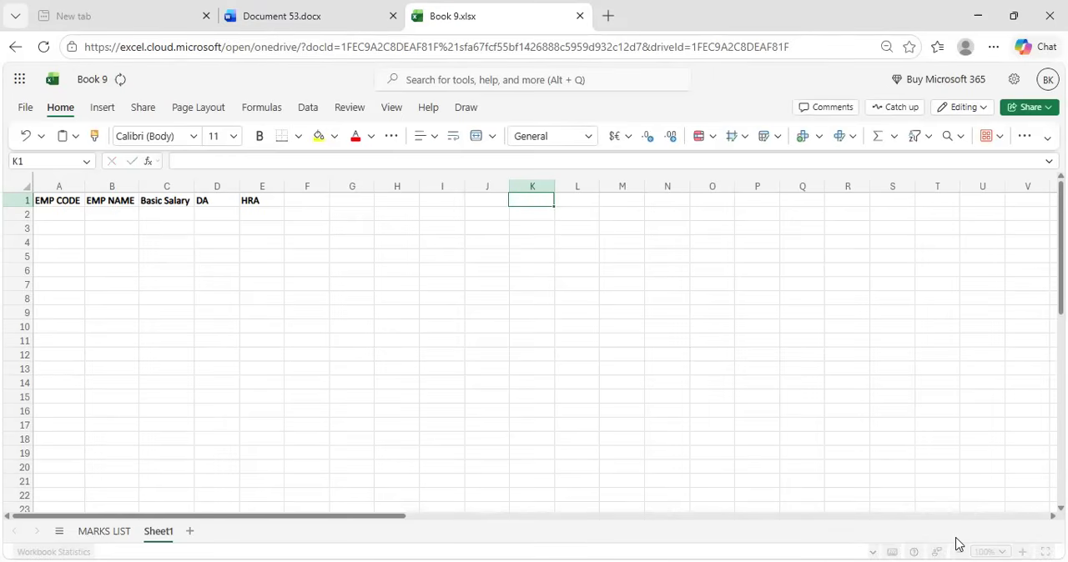
Enter the bold note "DA- DEARNESS ALLOWANCES" in cell K1
left_click(958, 550)
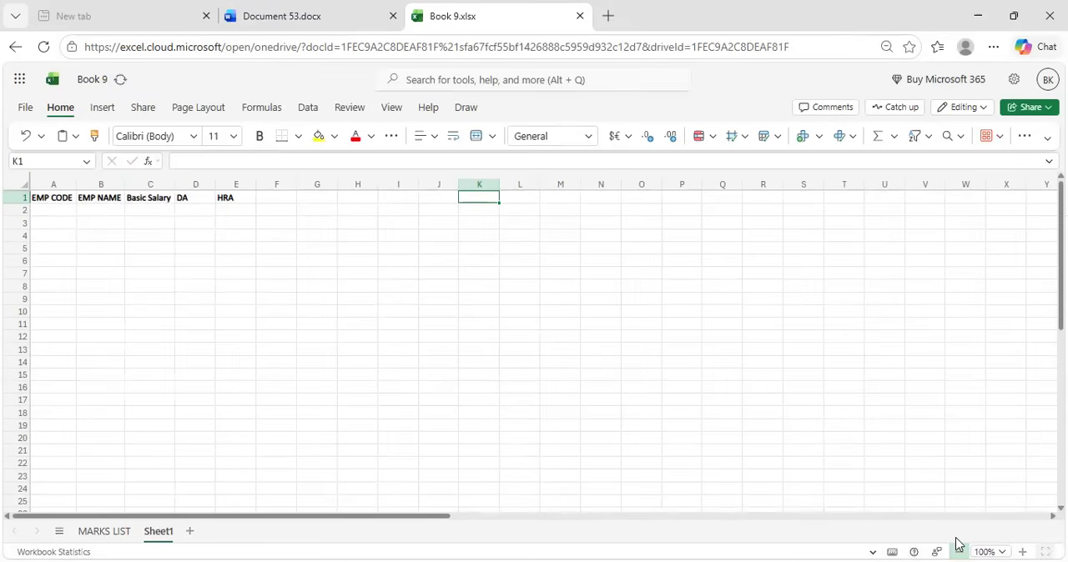
left_click(1022, 545)
left_click(1022, 544)
left_click(1022, 544)
left_click(1021, 544)
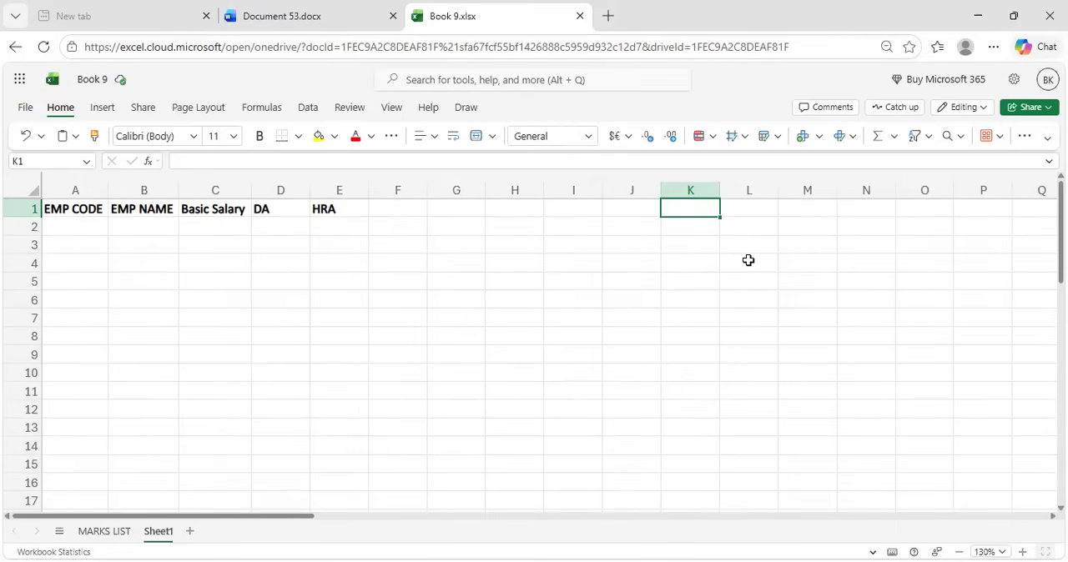
left_click(268, 140)
type("DA-")
key("BackSpace")
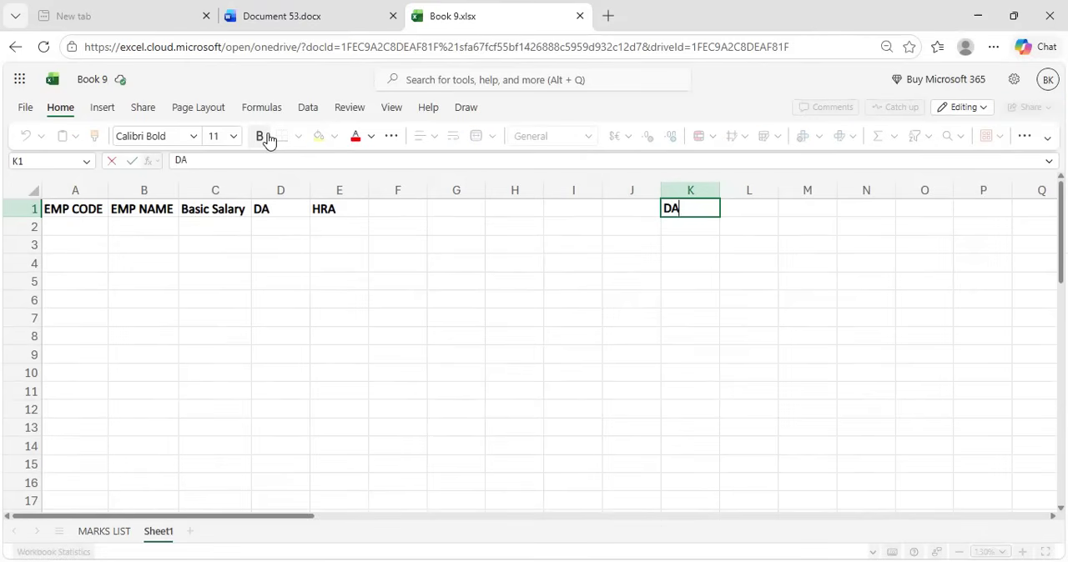
type("_")
key("BackSpace")
type("- DEARNESS ALLOWA")
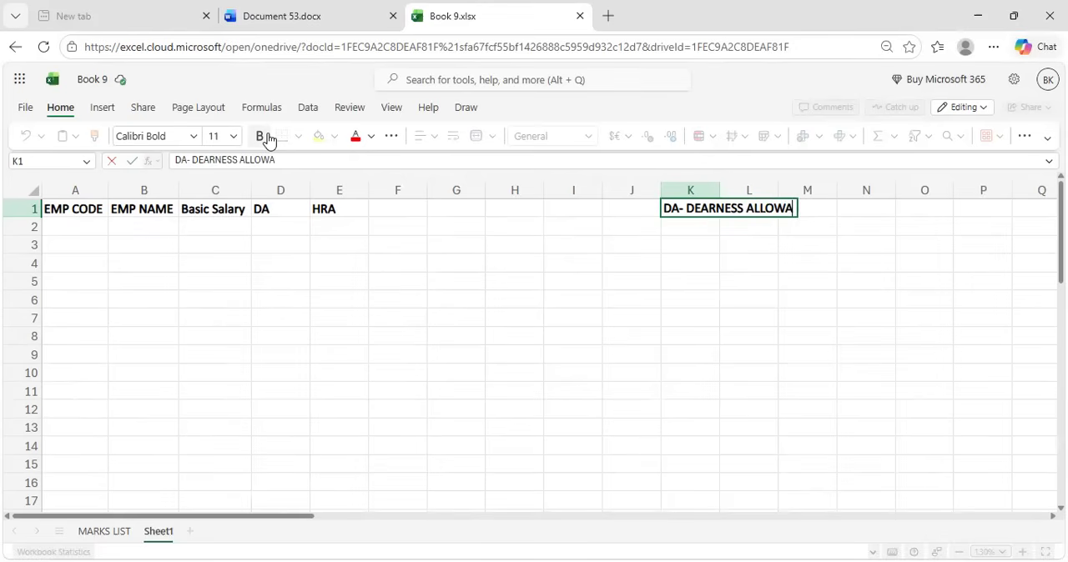
type("NCES")
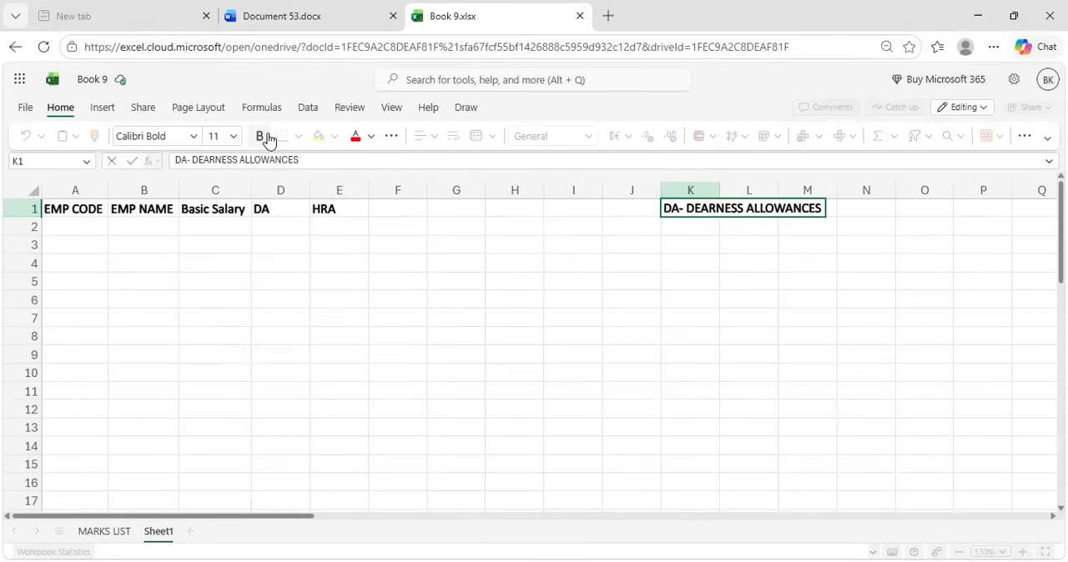
key("Return")
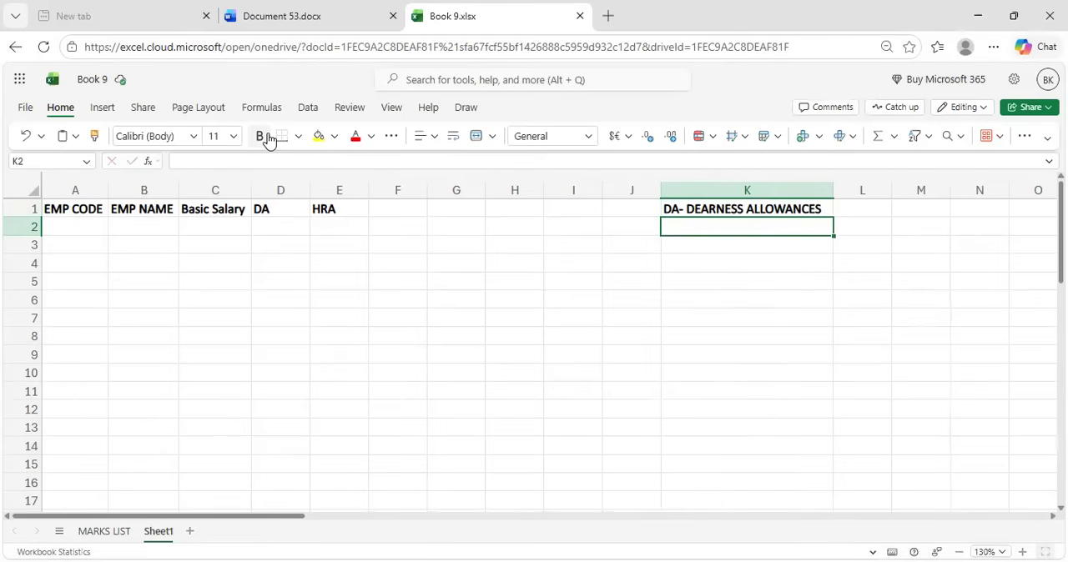
Enter the bold note "HRA-HOUSE RENTAL ALLOWANCES" in cell K2
left_click(251, 141)
type("HR")
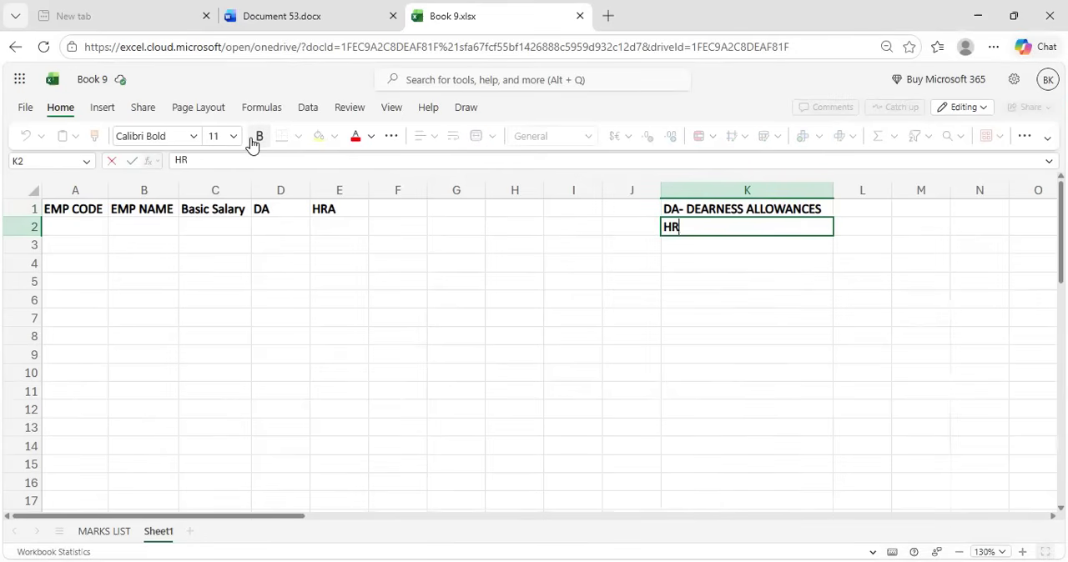
type("A-")
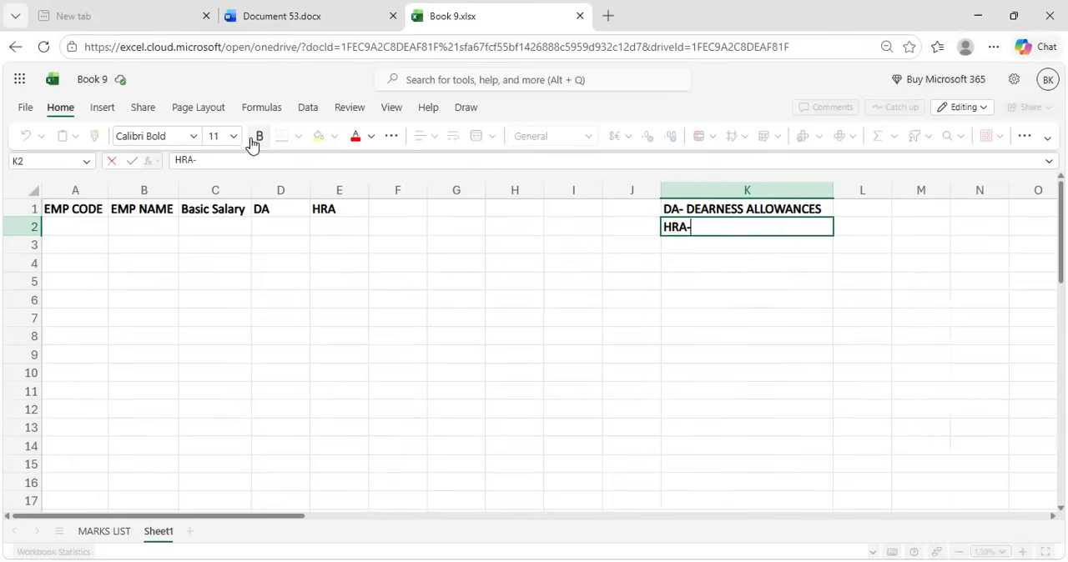
type("HOUSE RENTAL ALLO")
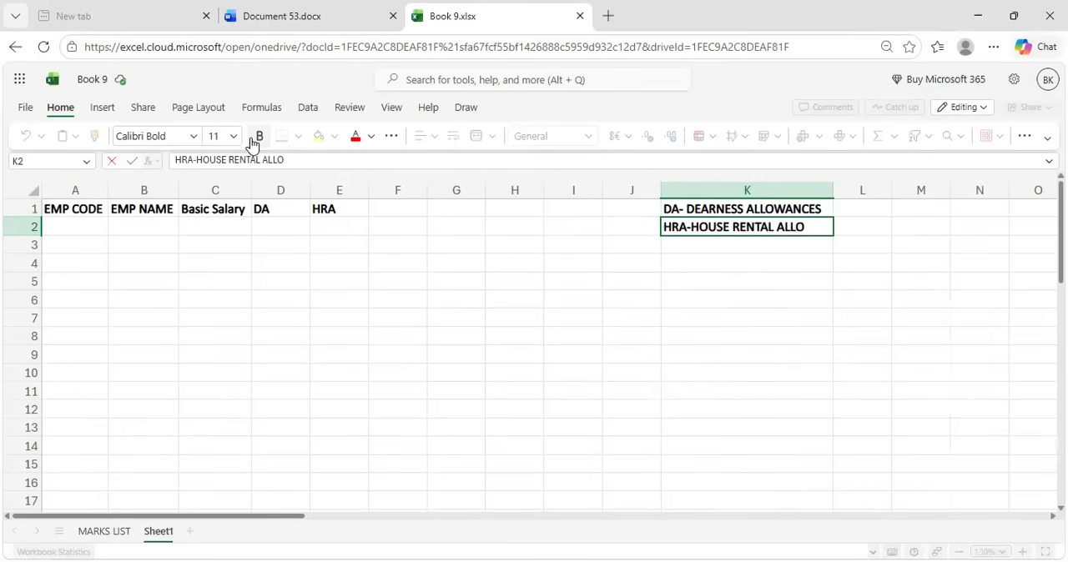
type("WANCES")
key("Return")
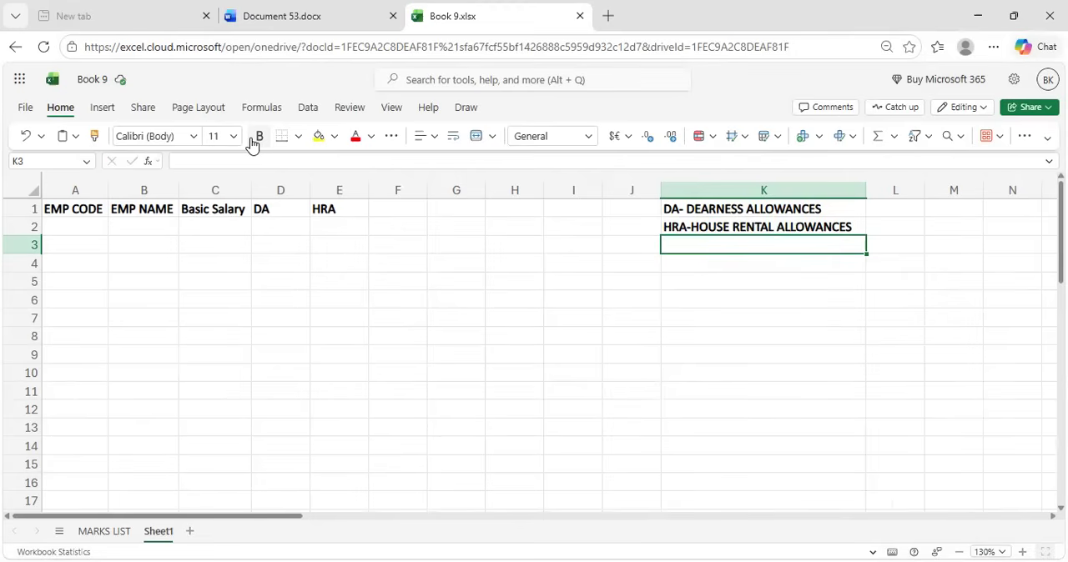
Enter the bold note "TA- TRAVEL ALLOWANCES" in cell K3
type("T")
key("BackSpace")
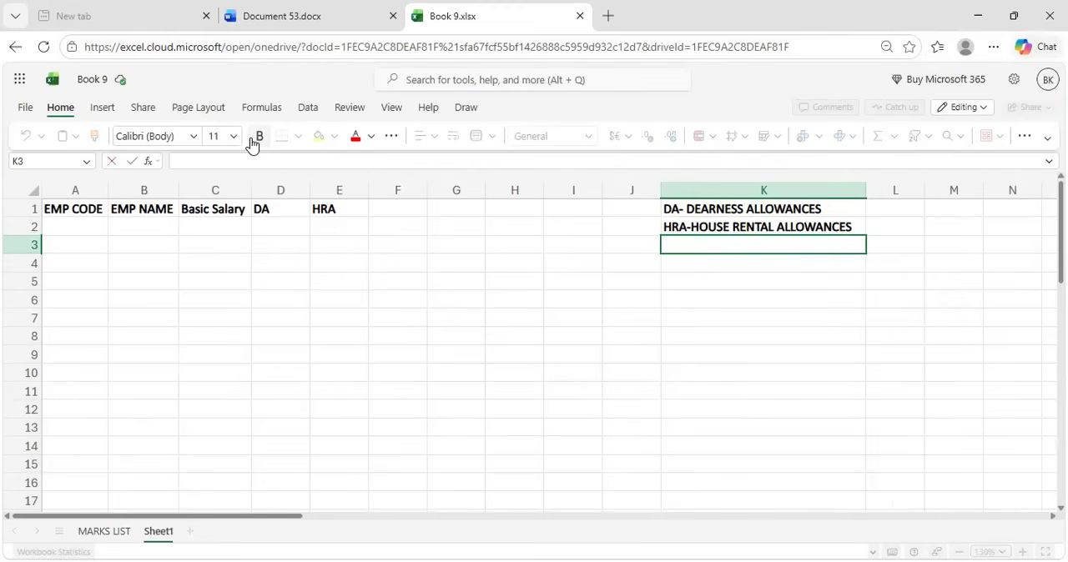
left_click(252, 143)
type("TA- TRAVEL ALLO")
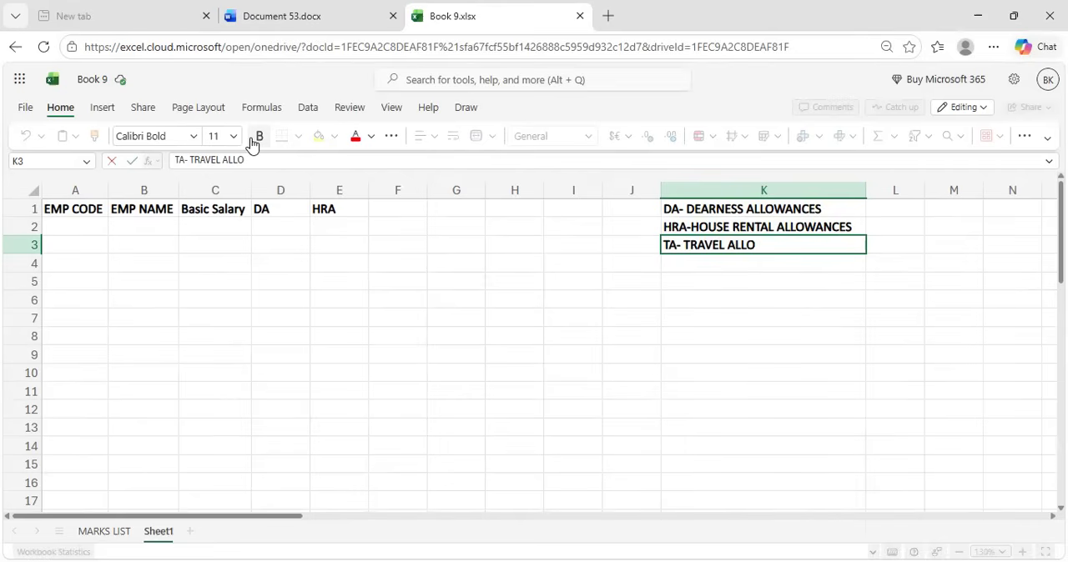
type("WANCES")
key("Return")
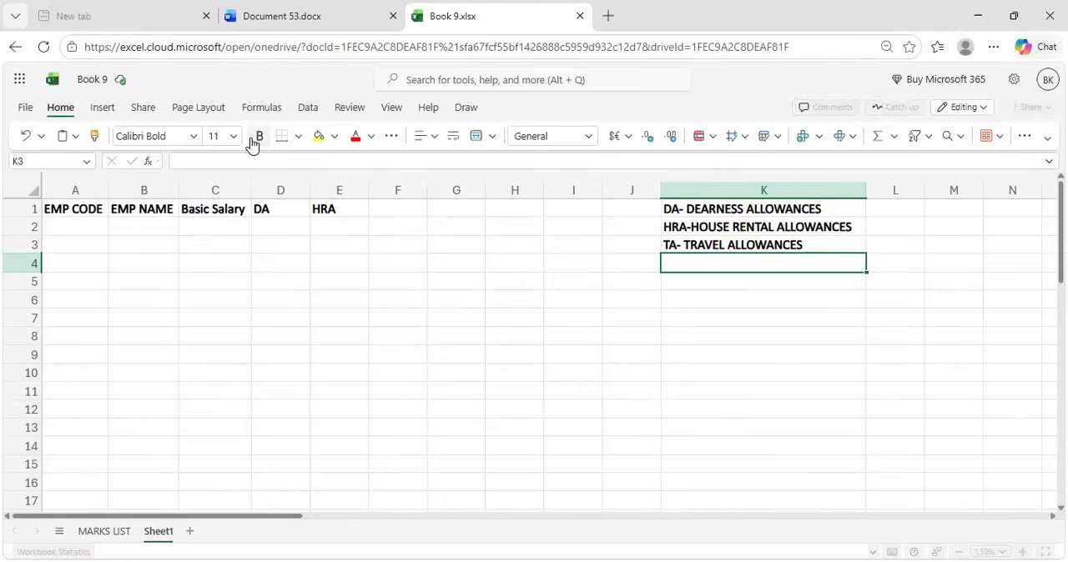
Enter the bold heading "TA" in cell F1
left_click(400, 216)
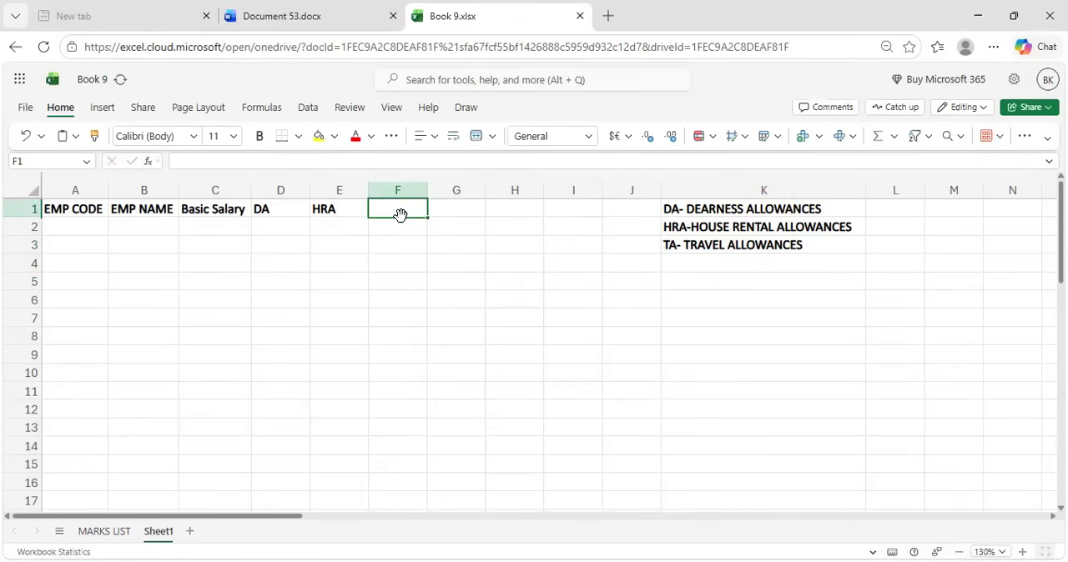
type("TA")
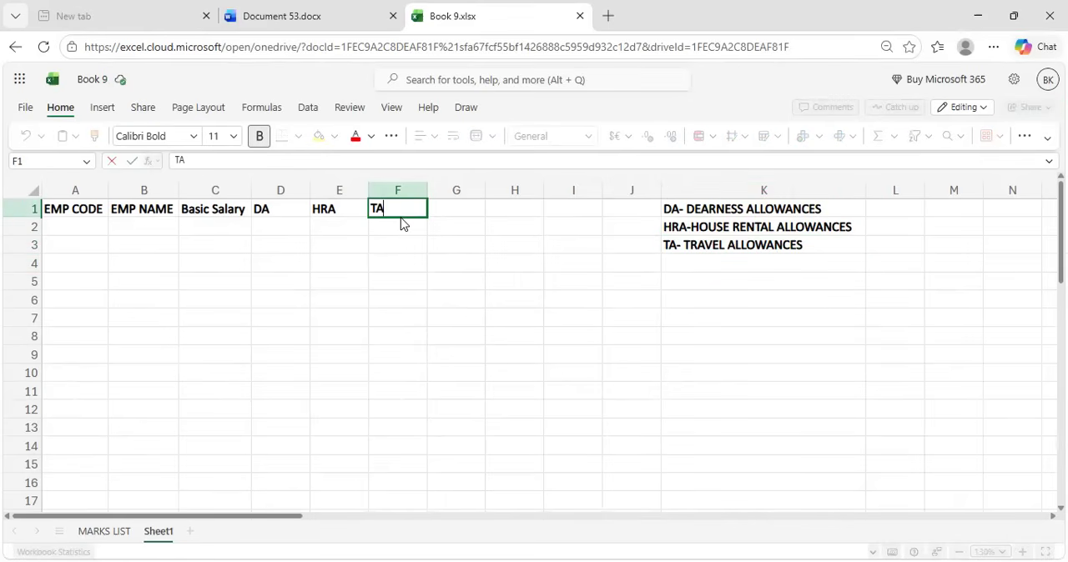
key("Tab")
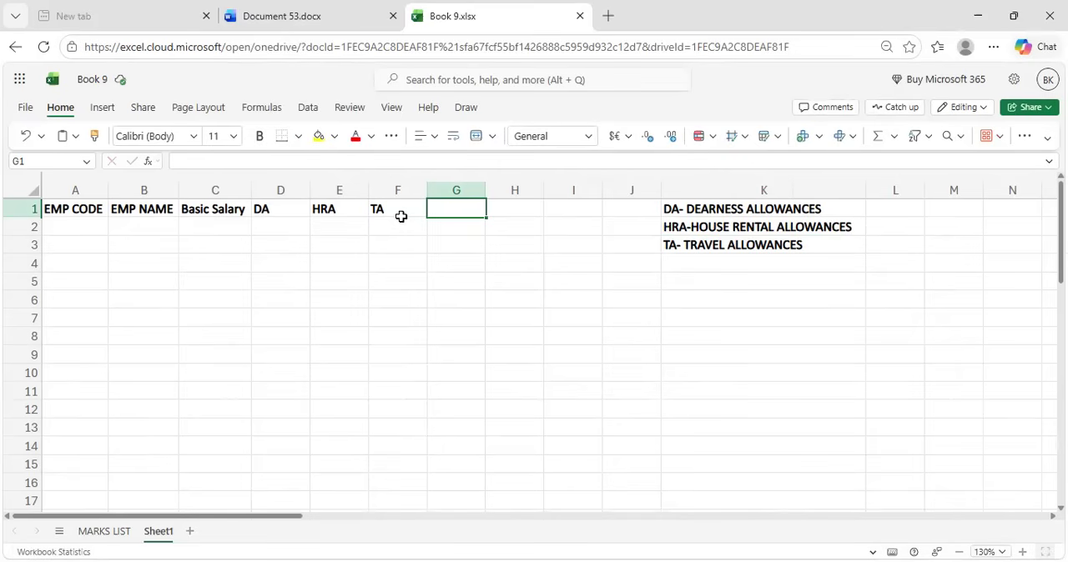
Enter the bold heading "GS" in cell G1
type("g")
key("BackSpace")
key("ctrl+b")
type("GS")
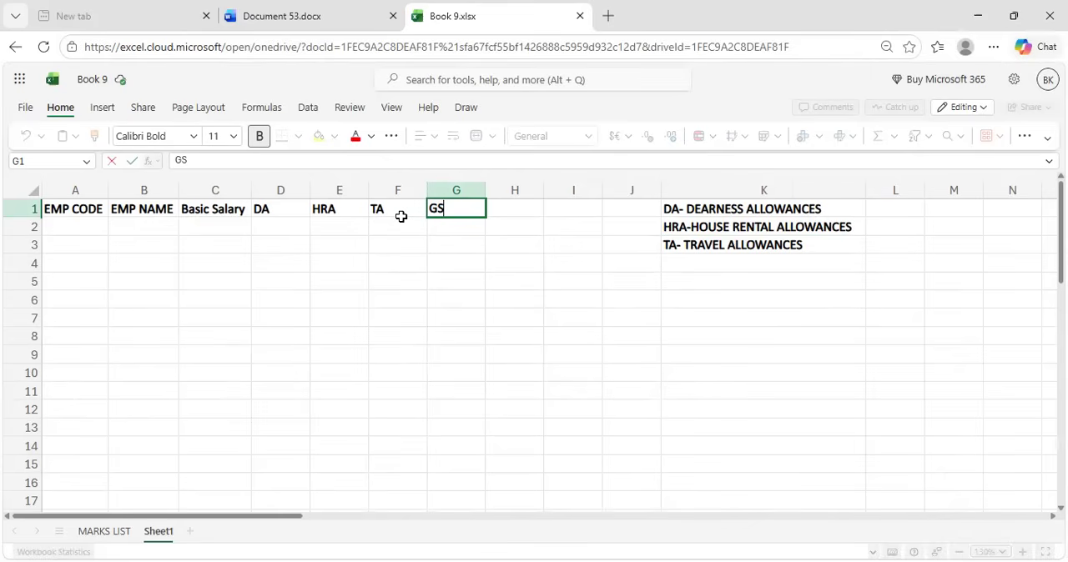
key("Return")
Enter the bold note "GS- GROSS SALARY" in cell K4
key("Right")
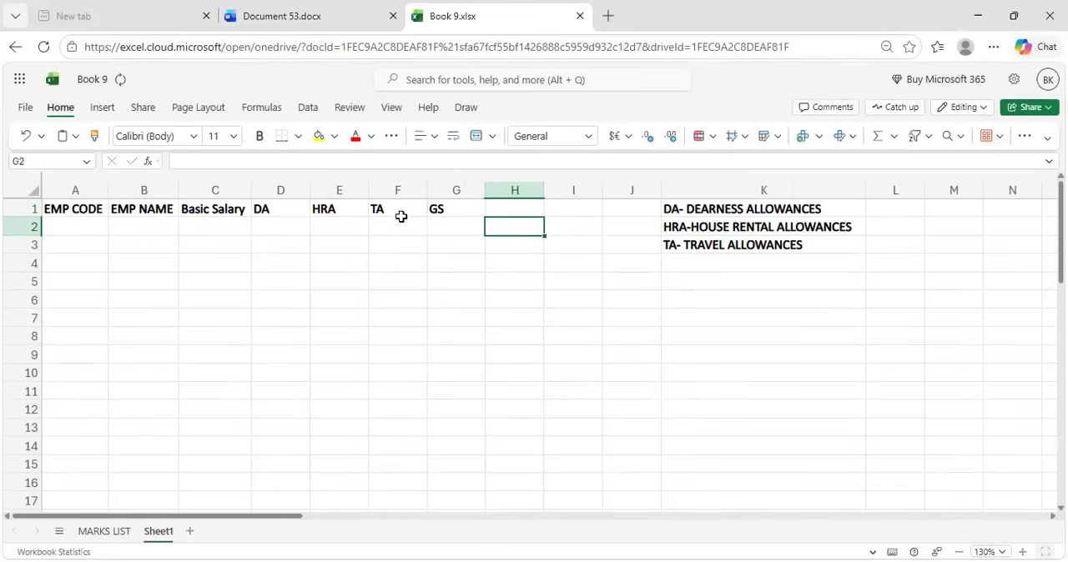
key("Right")
key("Right")
key("Down")
key("Down")
key("Right")
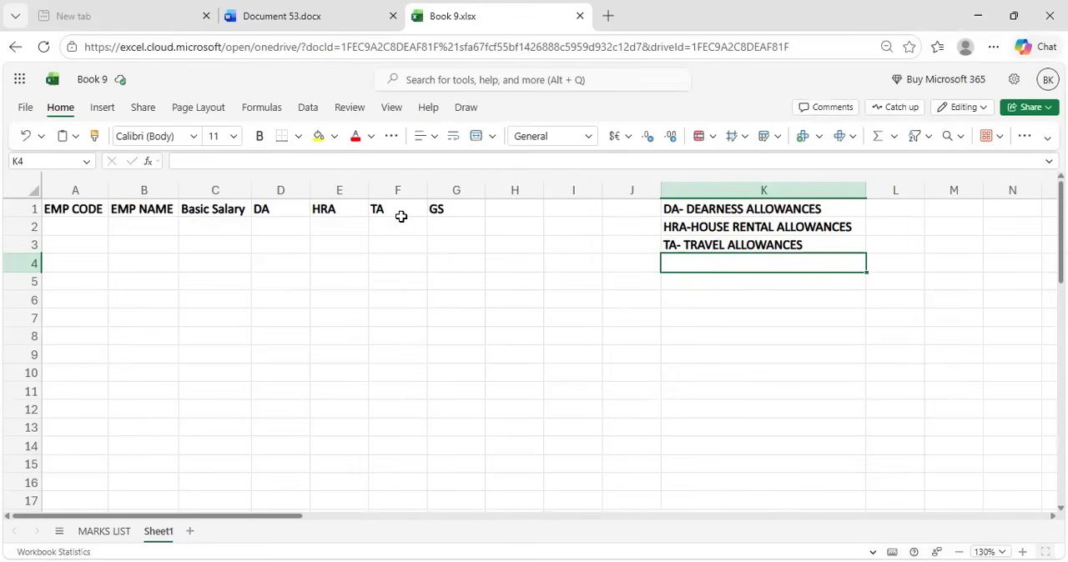
key("ctrl+b")
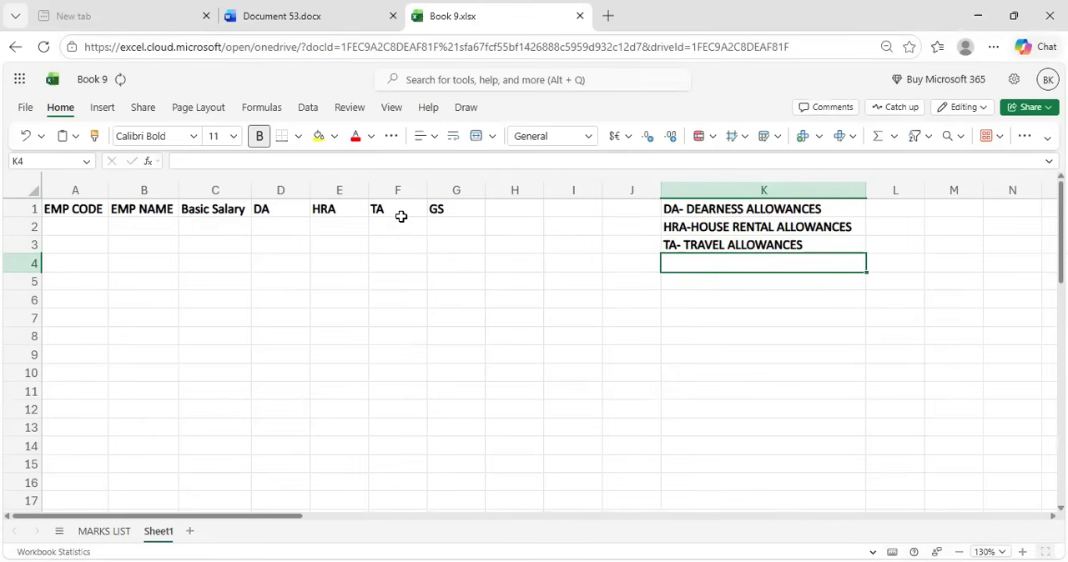
type("GE-")
key("BackSpace")
key("BackSpace")
type("S")
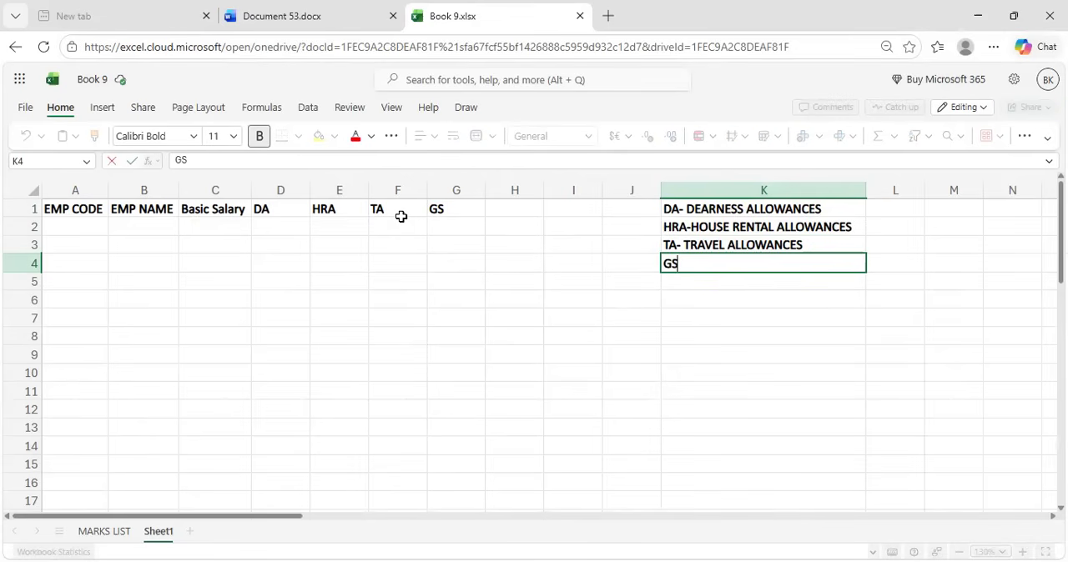
type("- GROSS ")
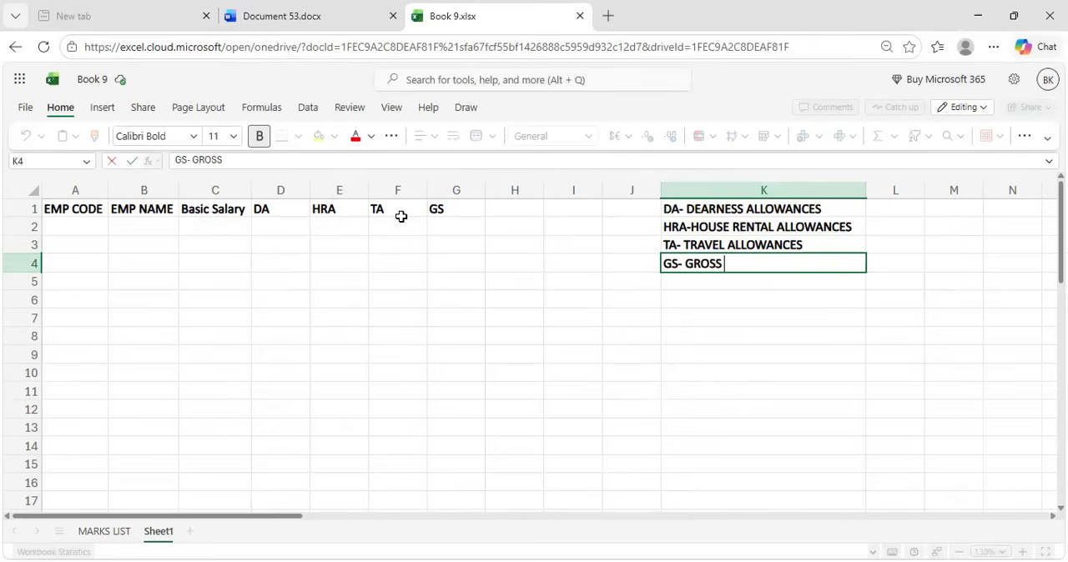
type("SALARY")
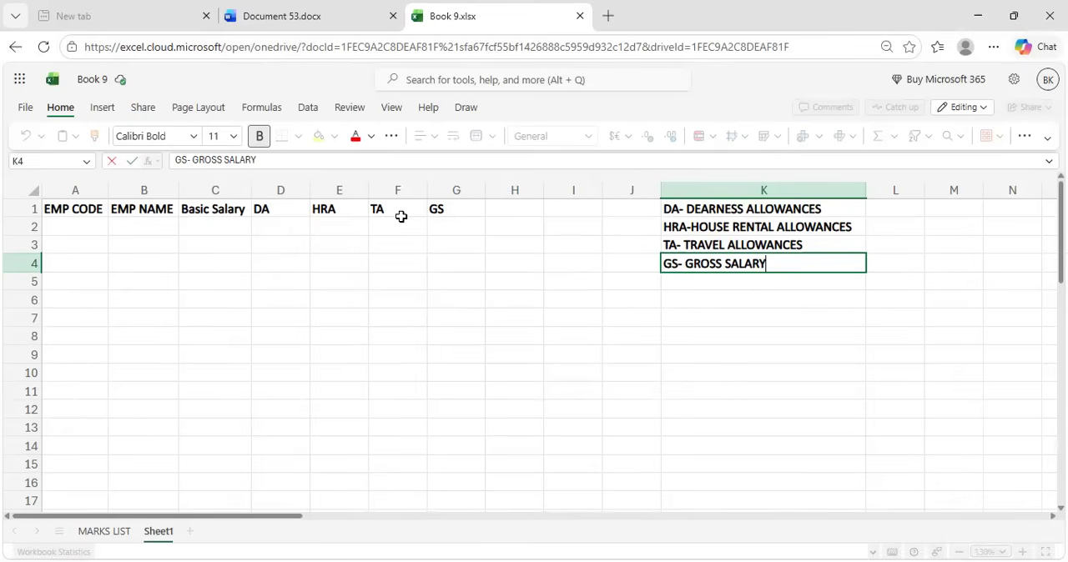
Enter the bold heading "PF" in cell H1
left_click(514, 213)
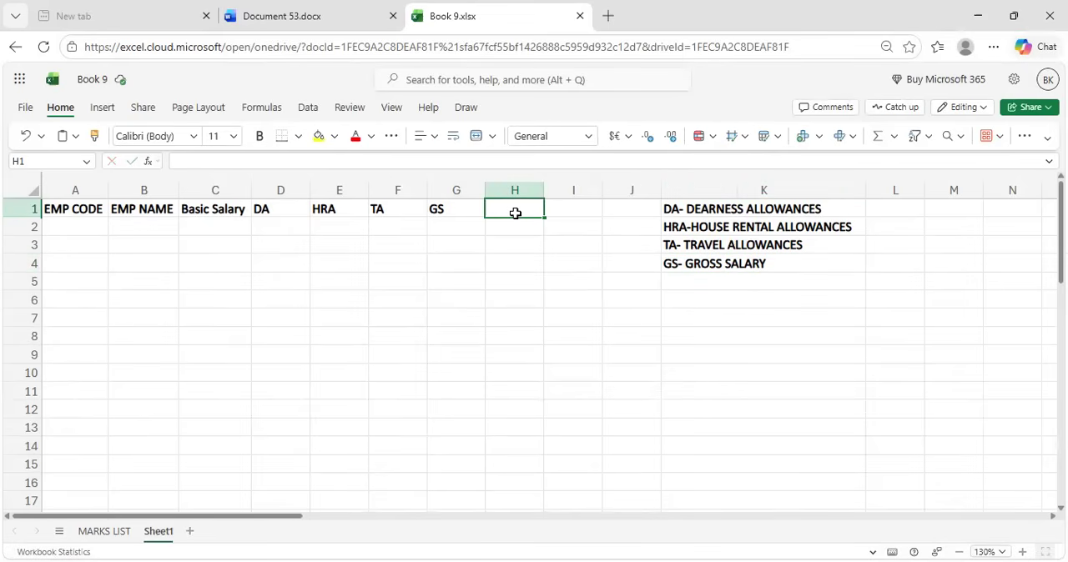
type("p")
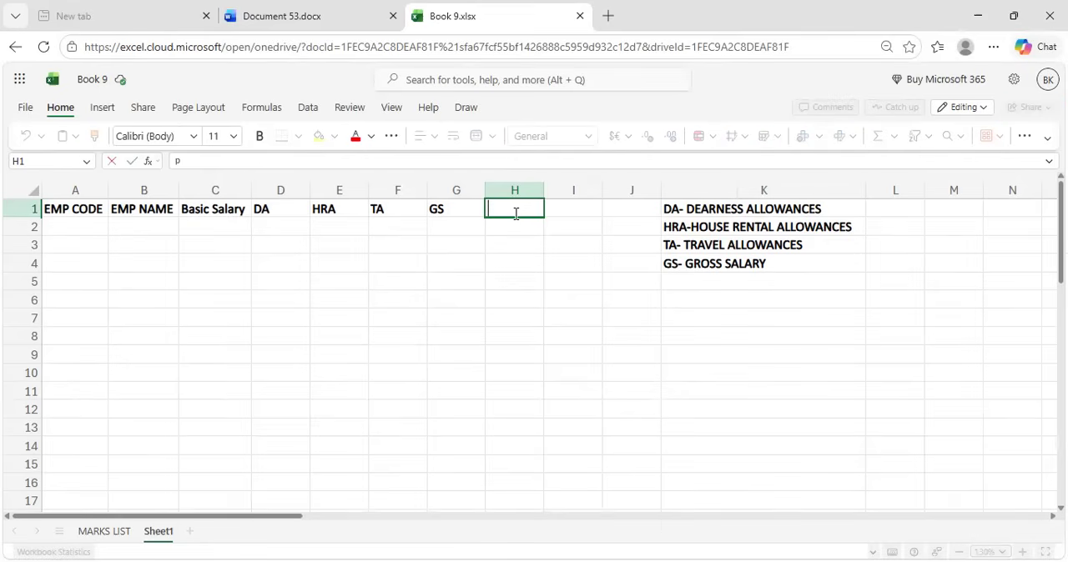
key("ctrl+b")
type("PF")
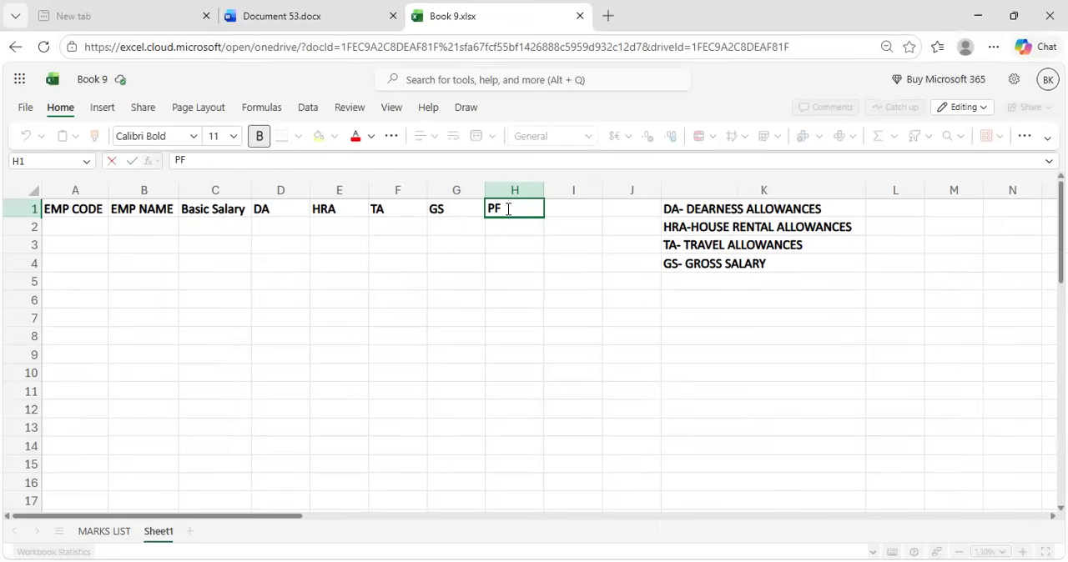
Enter the bold note "PF -PROVIDENT FUND" in cell K5
double_click(494, 208)
key("ctrl+c")
left_click(673, 284)
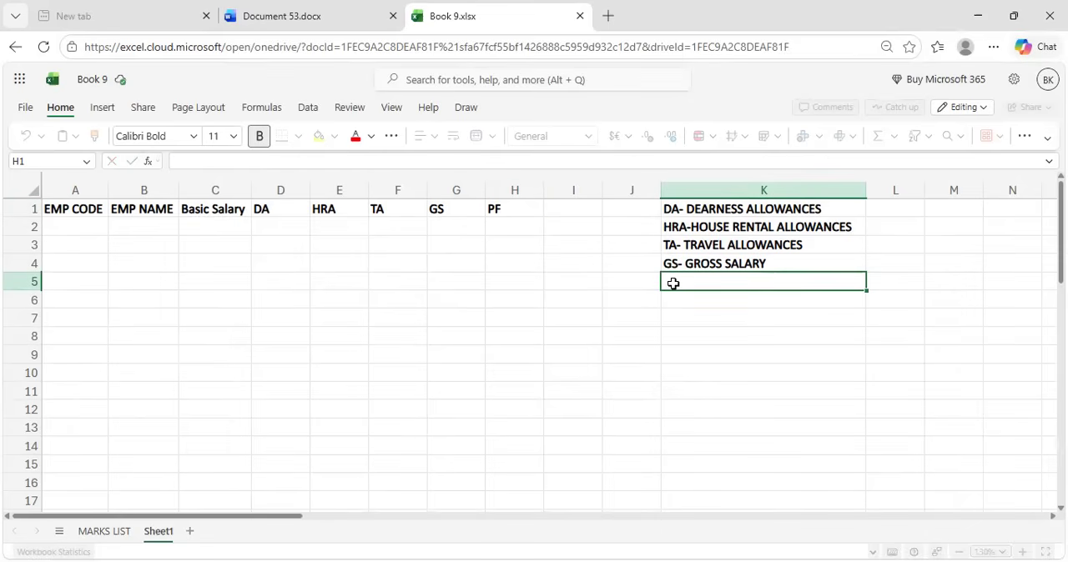
key("ctrl+v")
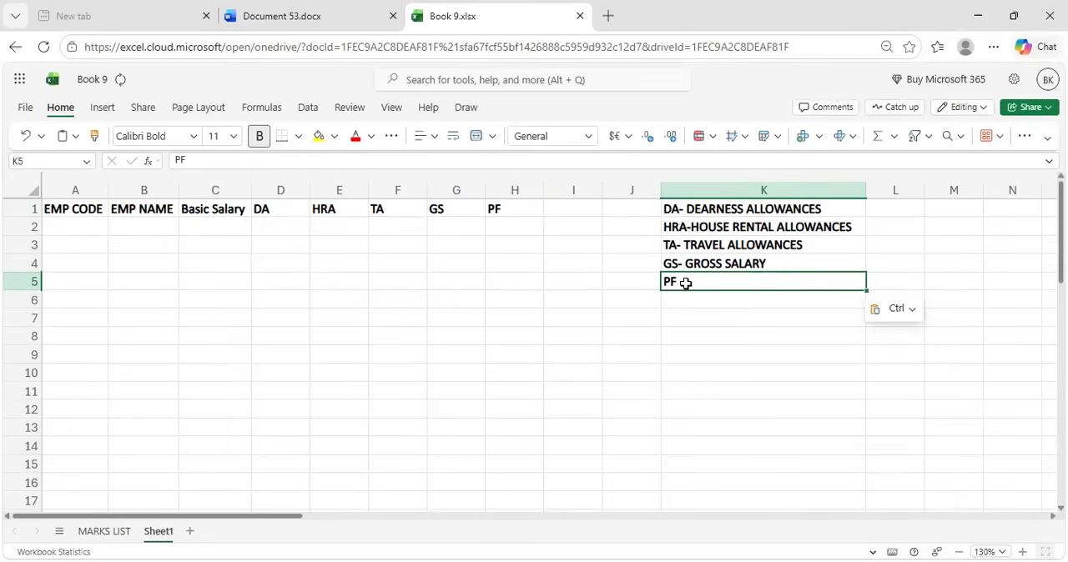
type("-")
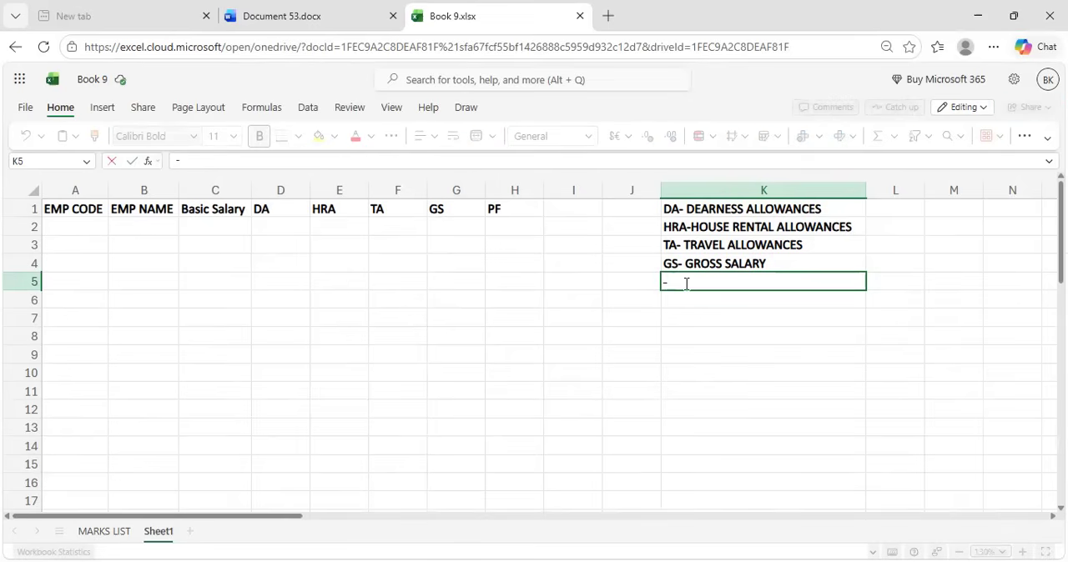
type("PF")
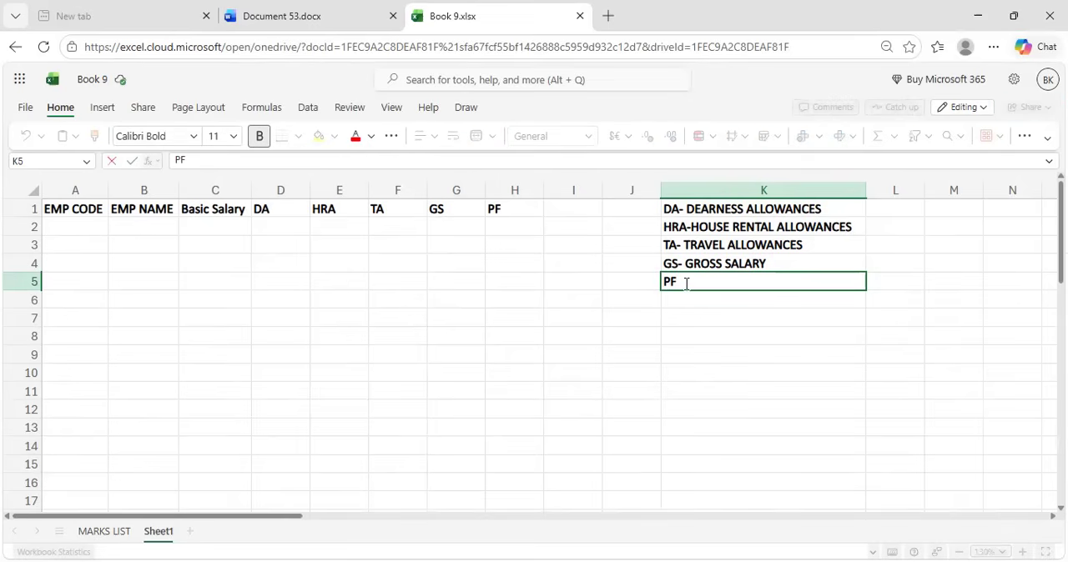
type(" -PROVIDENT")
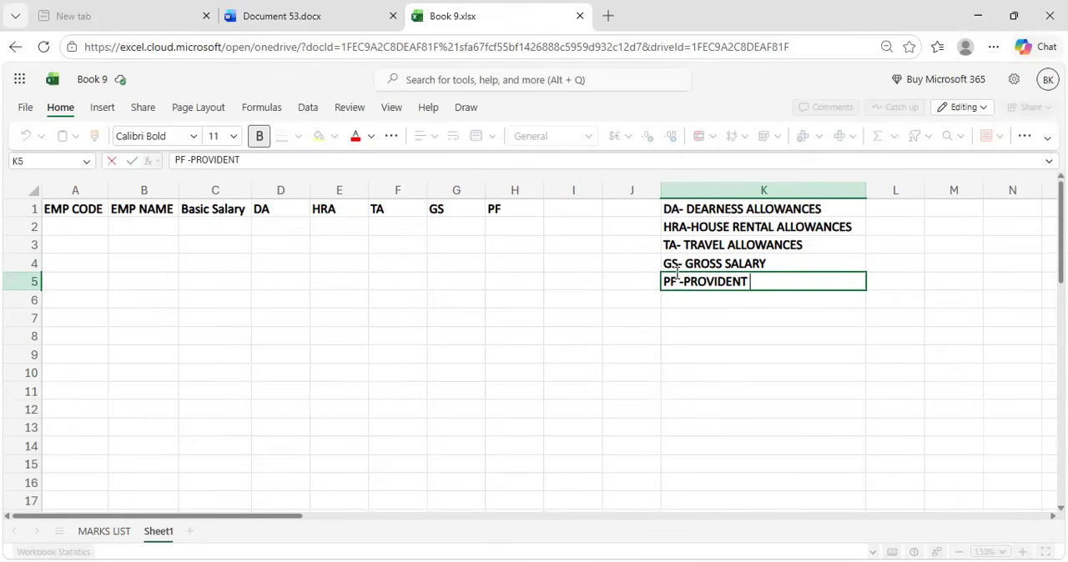
type(" FUND")
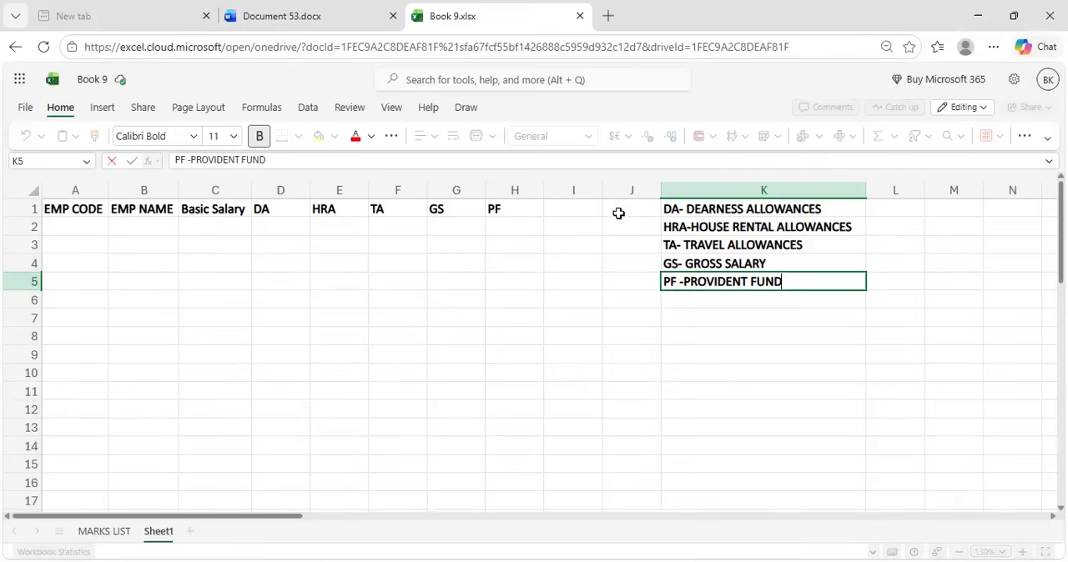
Enter the bold heading "TD" in cell I1
left_click(586, 209)
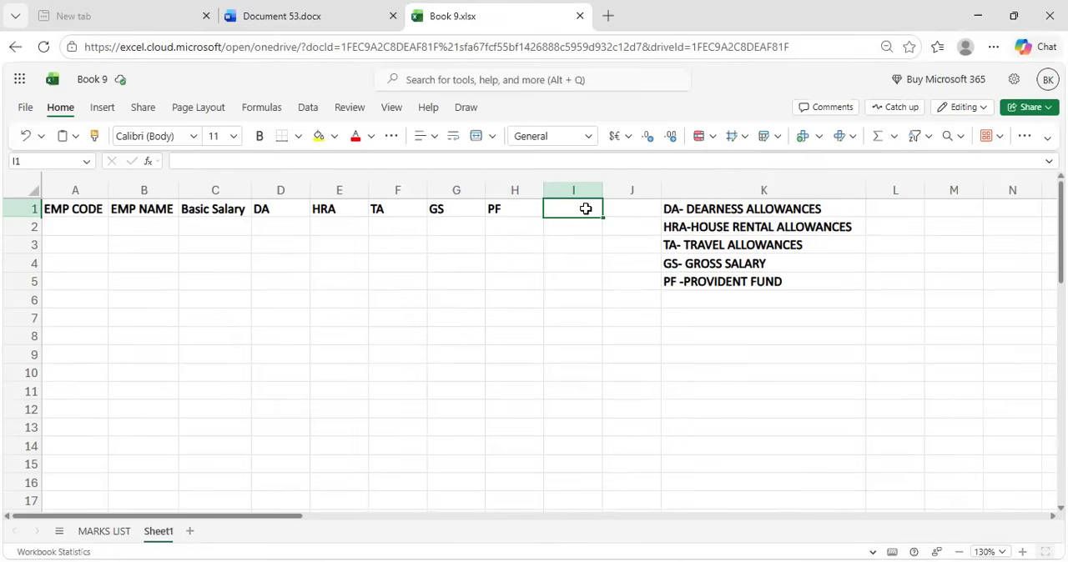
type("t")
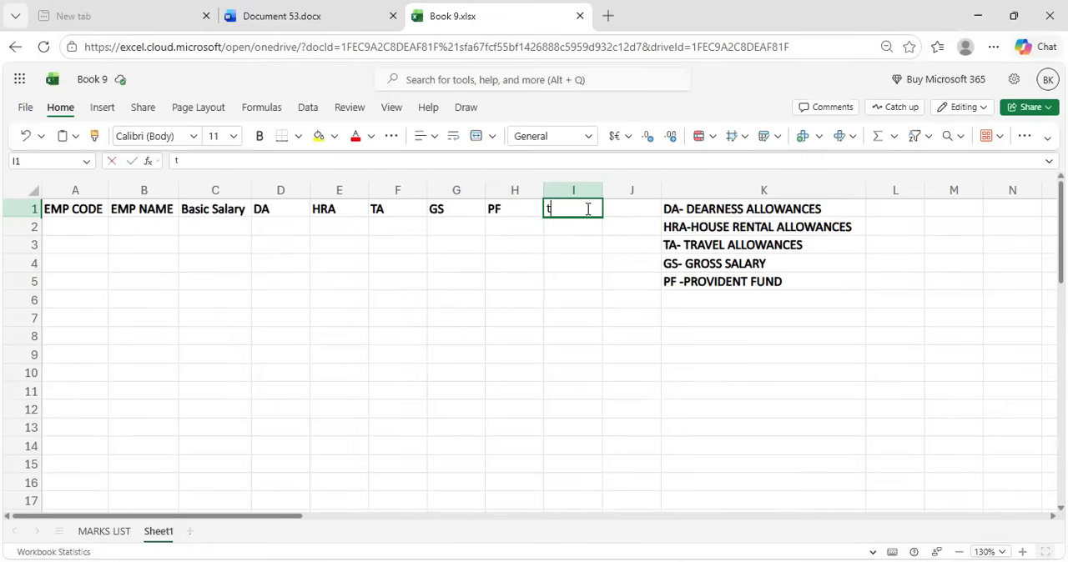
key("ctrl+b")
type("TD")
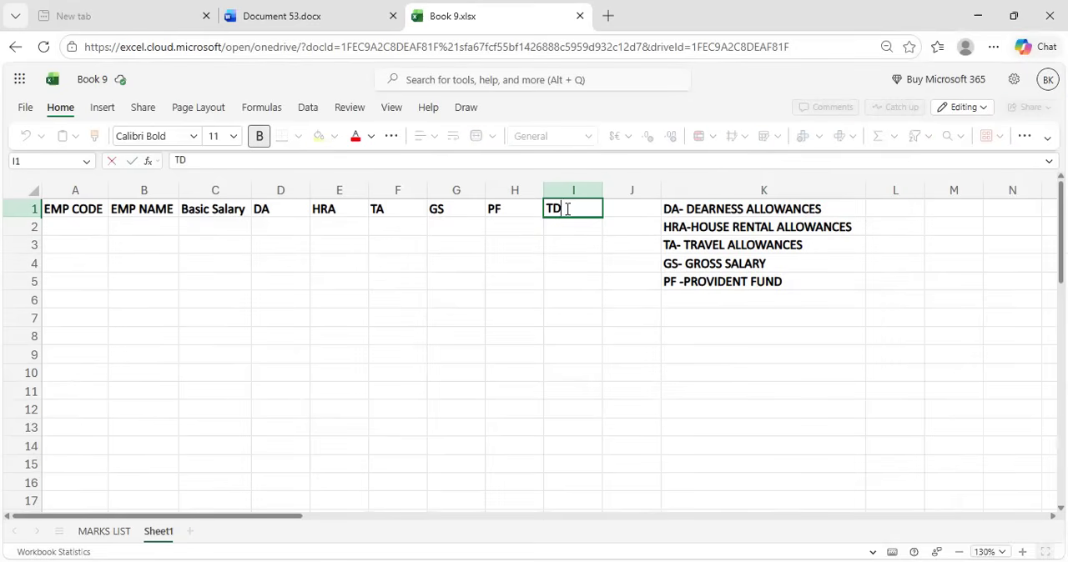
left_click_drag(626, 259, 567, 209)
left_click(573, 284)
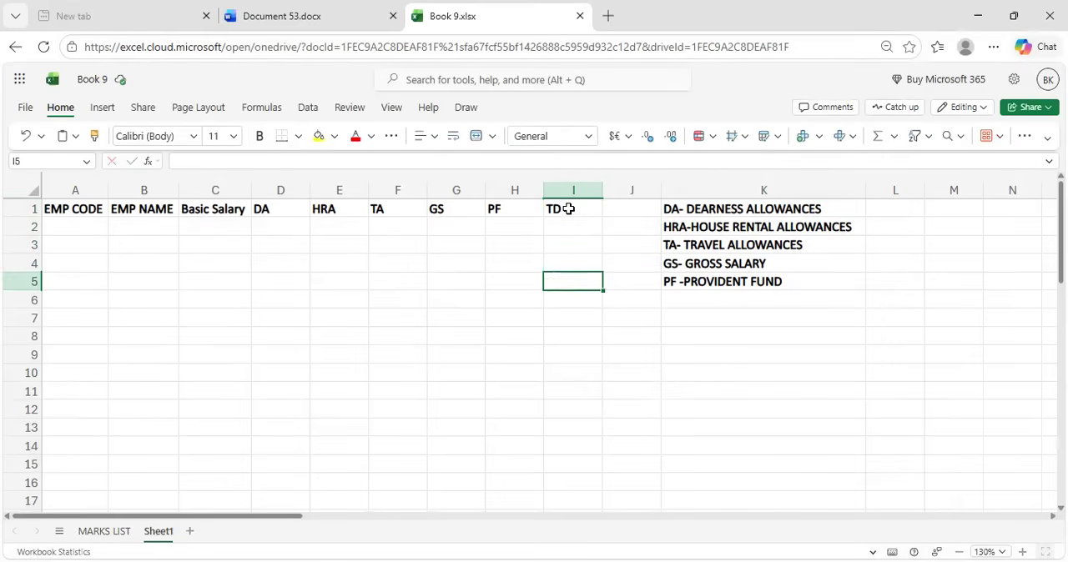
Copy the TD heading into cell K6 and replace it with the bold note "TD - TOTAL DEDUCTIONS"
left_click(568, 209)
key("ctrl+c")
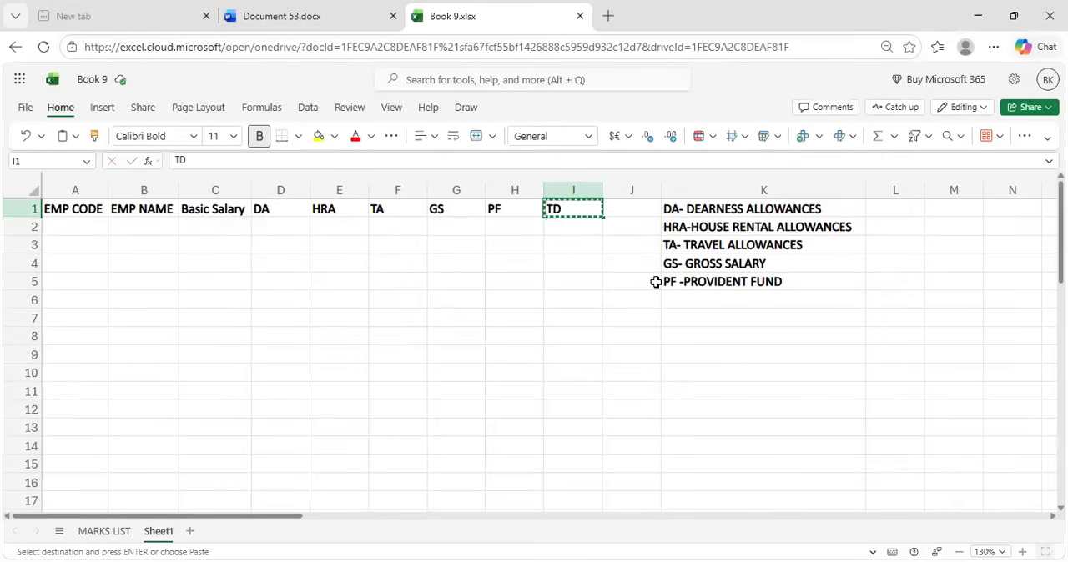
left_click(682, 299)
key("ctrl+v")
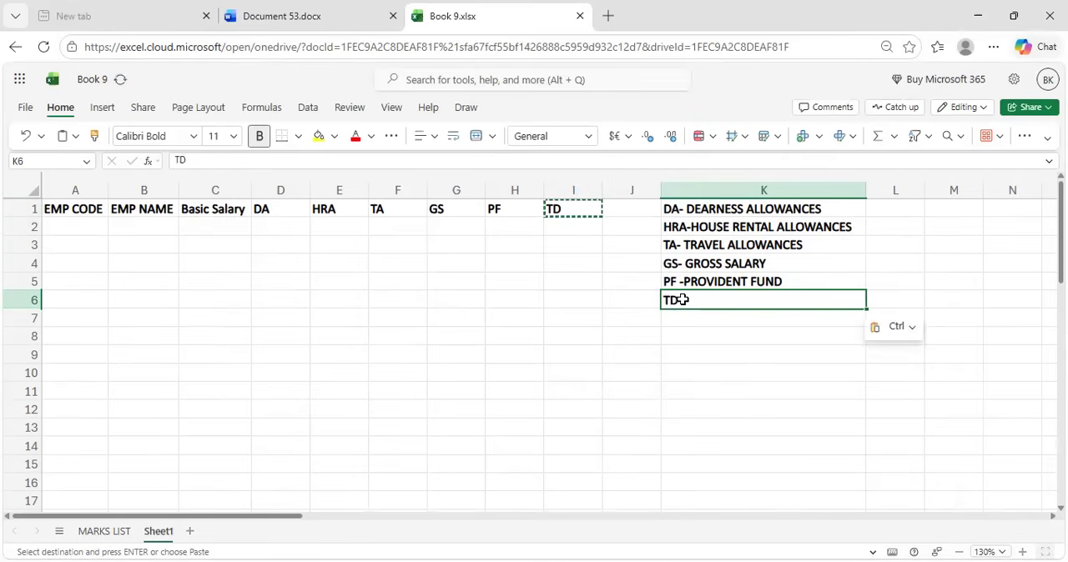
key("BackSpace")
type("TD =")
key("BackSpace")
type("- TO")
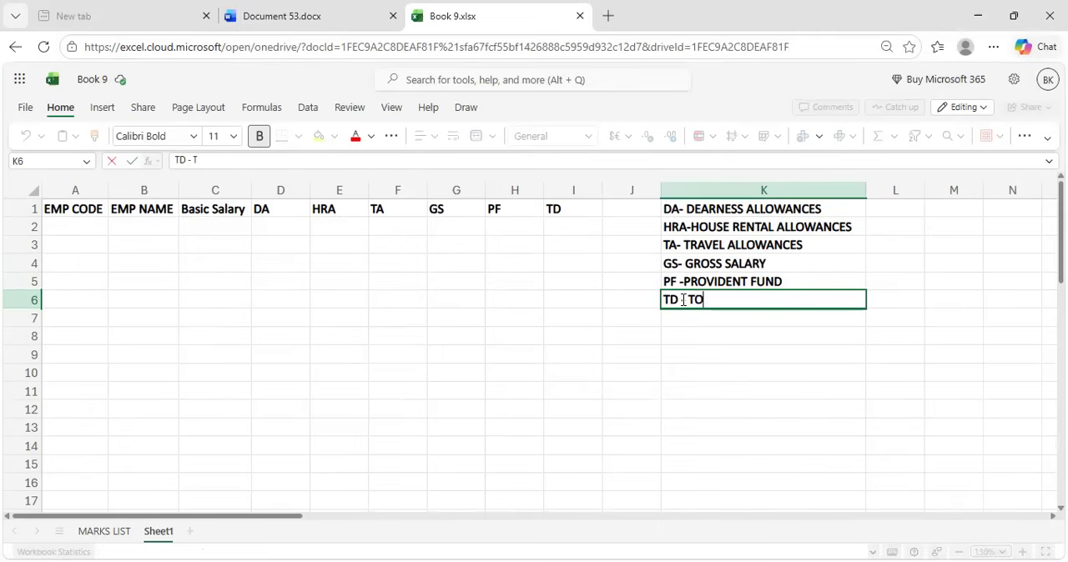
type("TAL DEDUCTIONS")
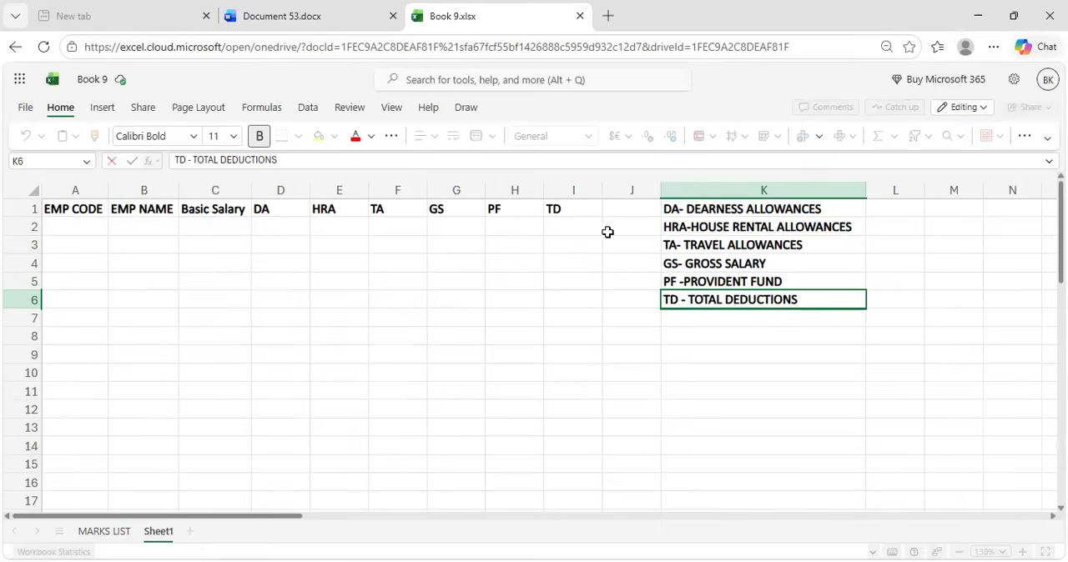
Enter the bold heading "NS" in cell J1
left_click(623, 213)
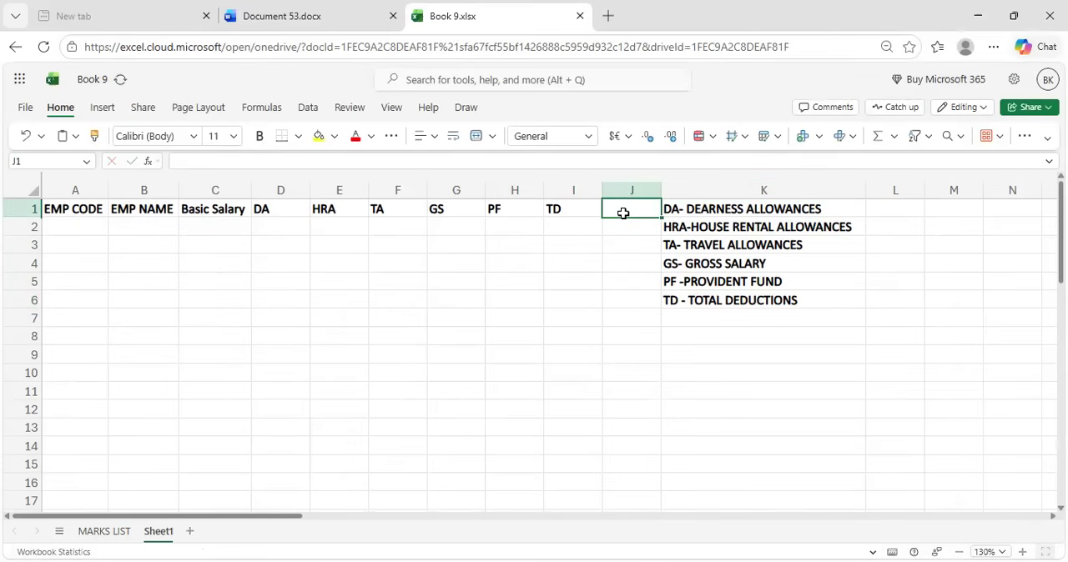
key("ctrl+b")
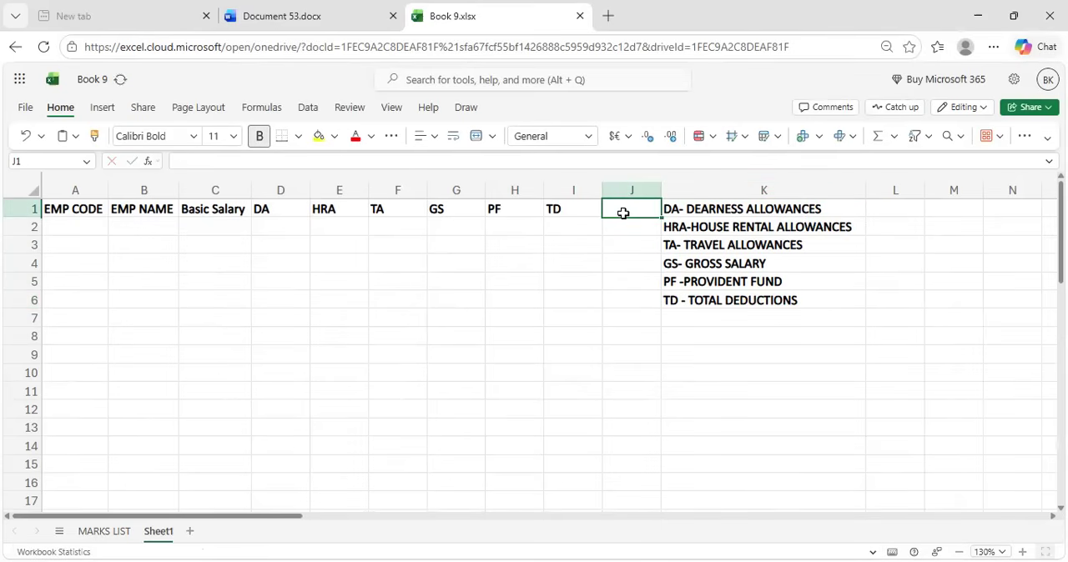
type("NS")
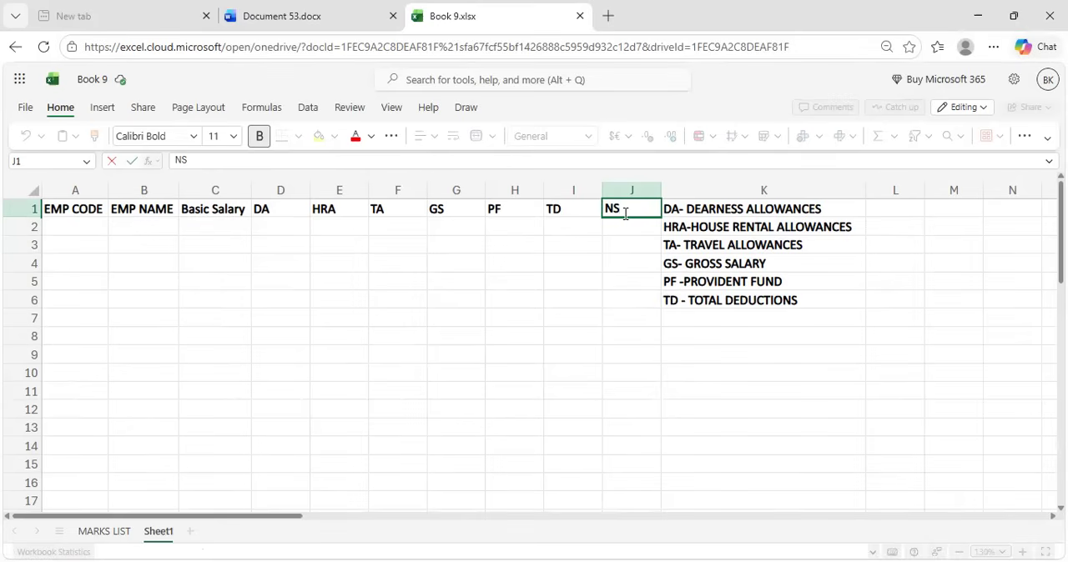
Enter the bold note "NS- NET SALARY" in cell K7
left_click(685, 323)
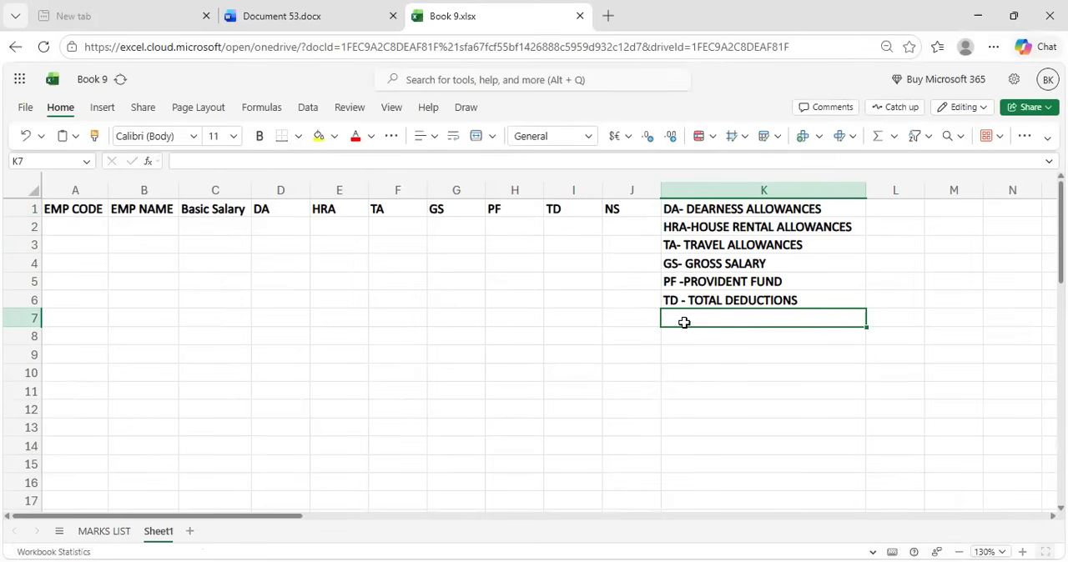
key("ctrl+b")
type("NS=")
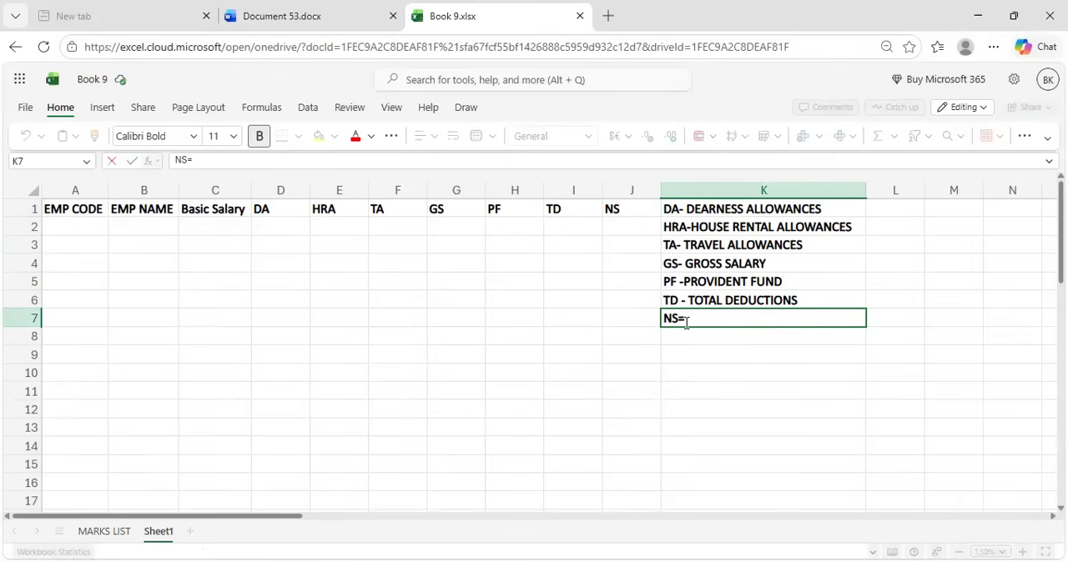
key("BackSpace")
type("-M")
key("BackSpace")
type(" NET SALARY")
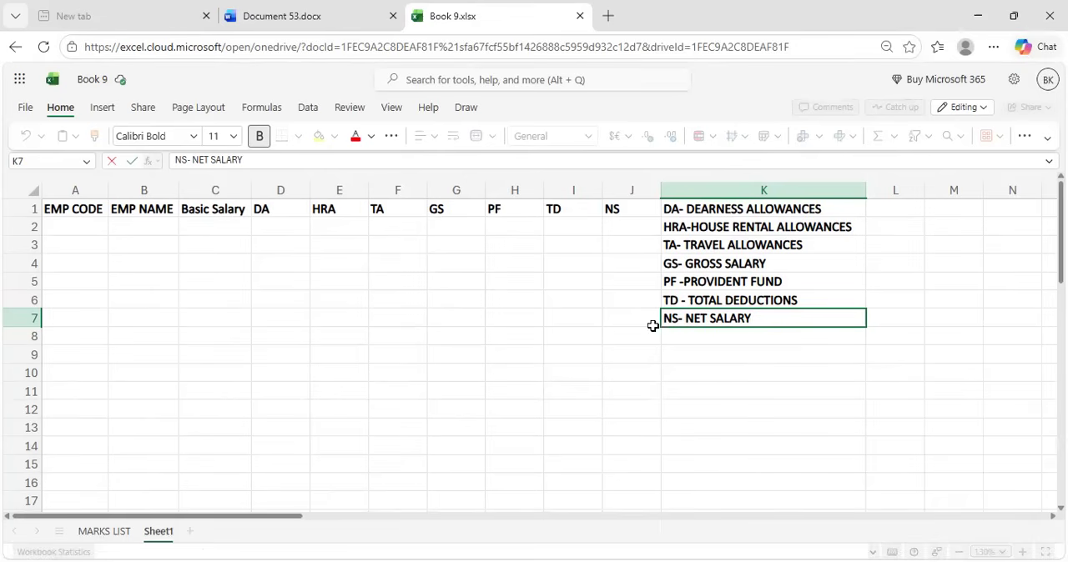
Insert a new column between HRA and TA and enter the heading "INSURENCE" in cell F1
left_click(377, 194)
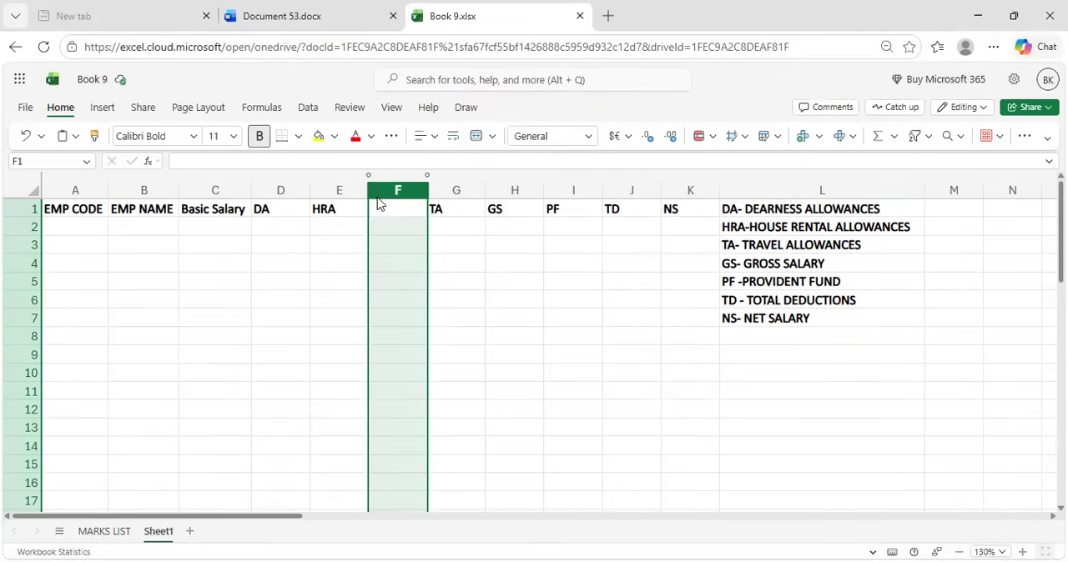
left_click(386, 202)
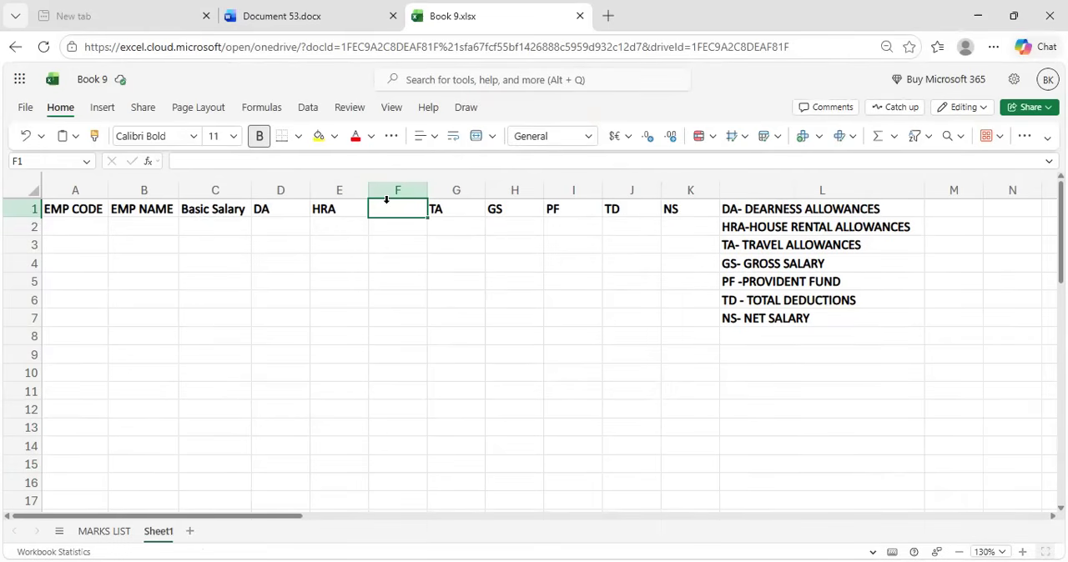
type("i")
key("BackSpace")
type("INSURENCE")
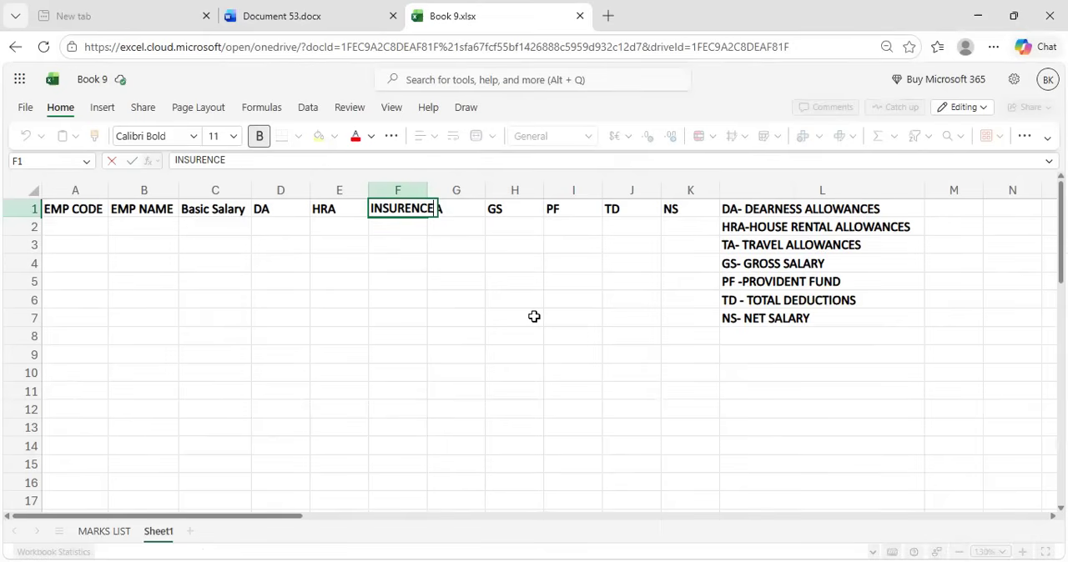
Insert a blank row above the heading row
left_click(12, 209)
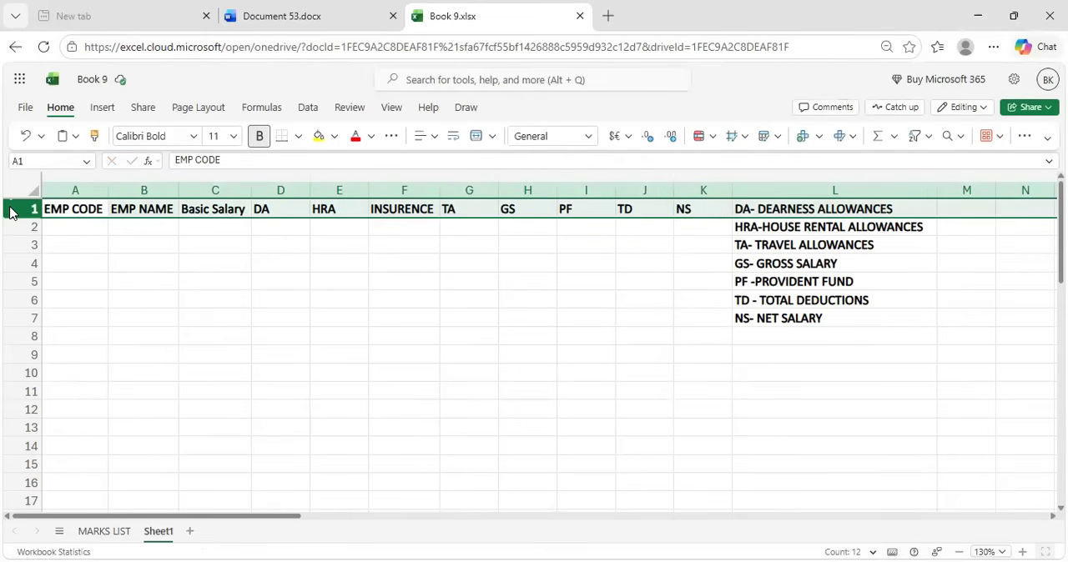
key("ctrl+plus")
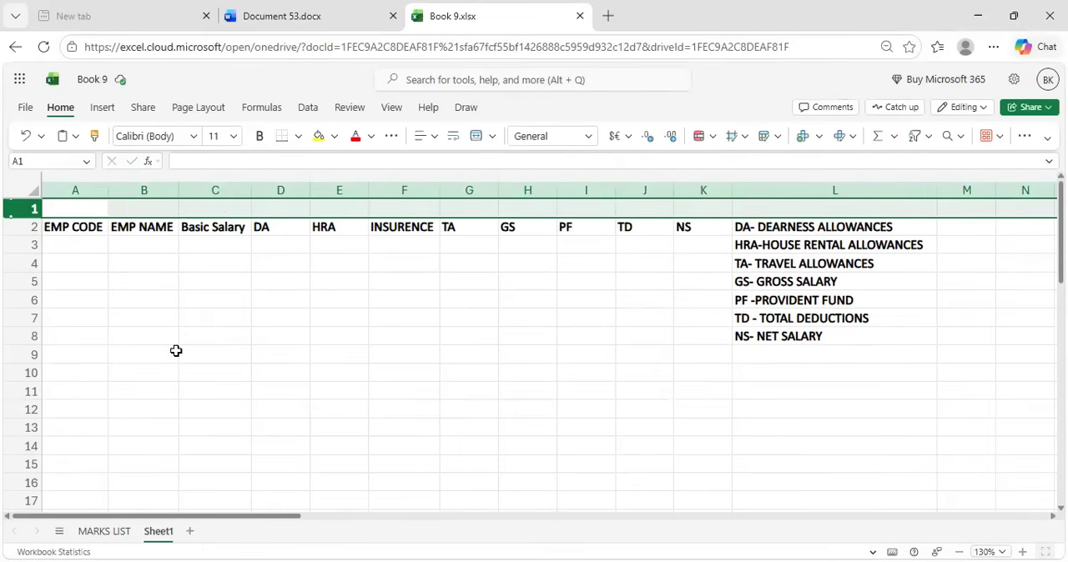
left_click(171, 355)
Merge and center cells A1 to K1 above the table headings
left_click(63, 202)
left_click_drag(62, 203, 704, 194)
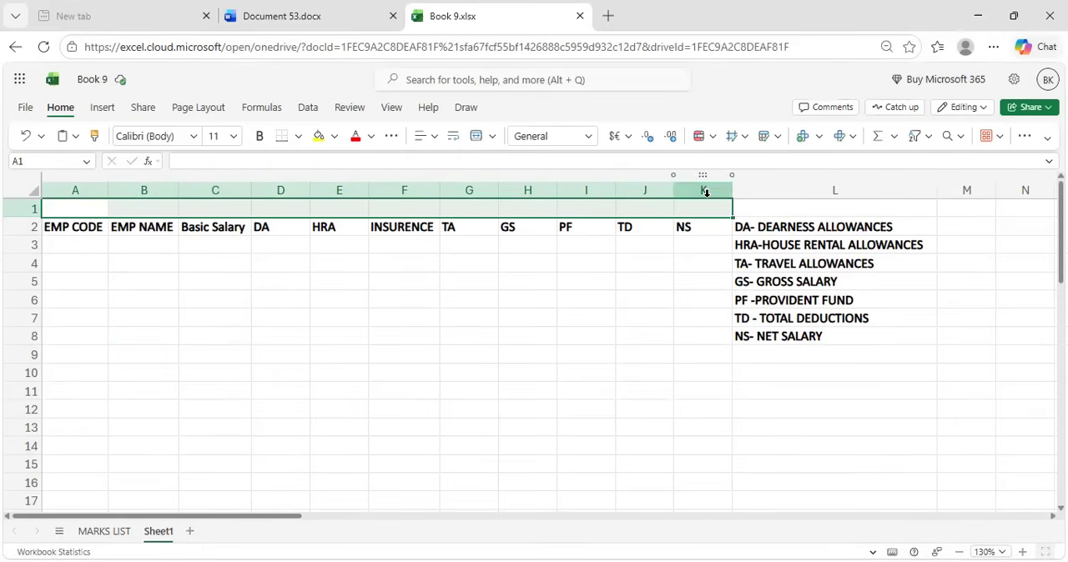
left_click(491, 136)
left_click(500, 185)
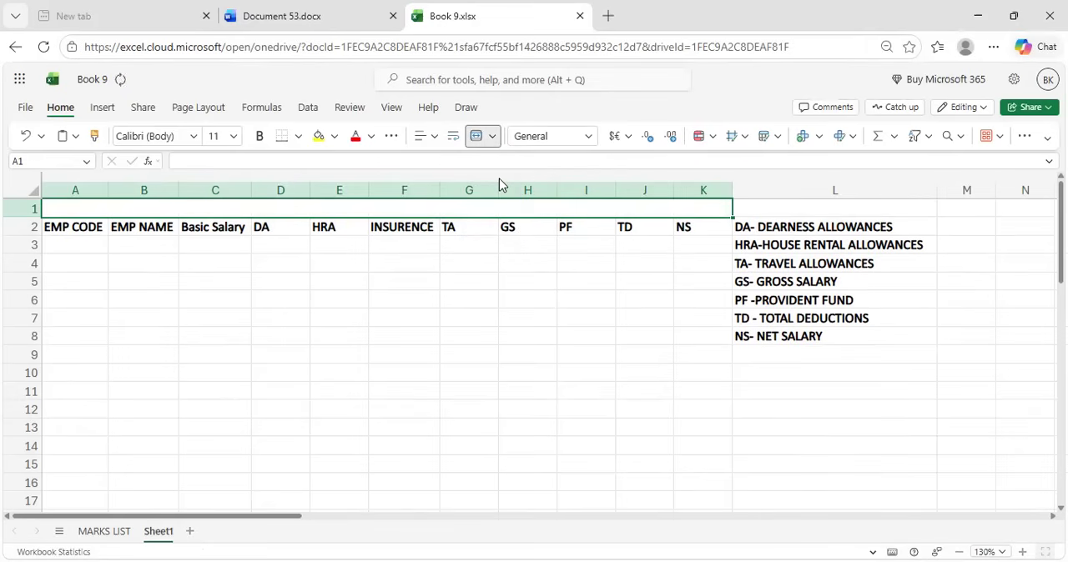
Enter the title "EMPLOYEE SALARY LIST" in the merged cell of row 1
left_click(489, 209)
type("EM")
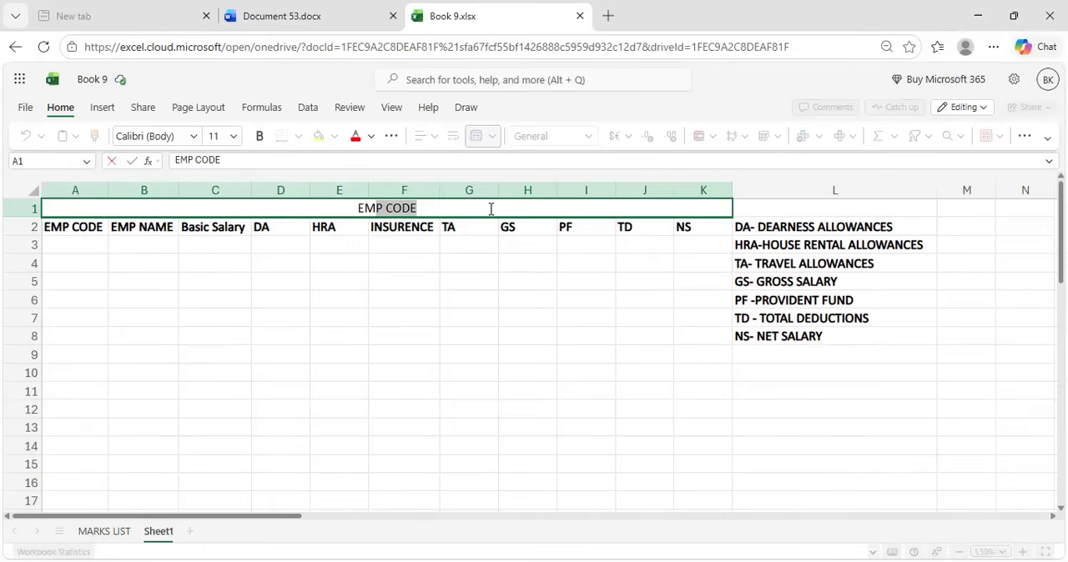
type("PL")
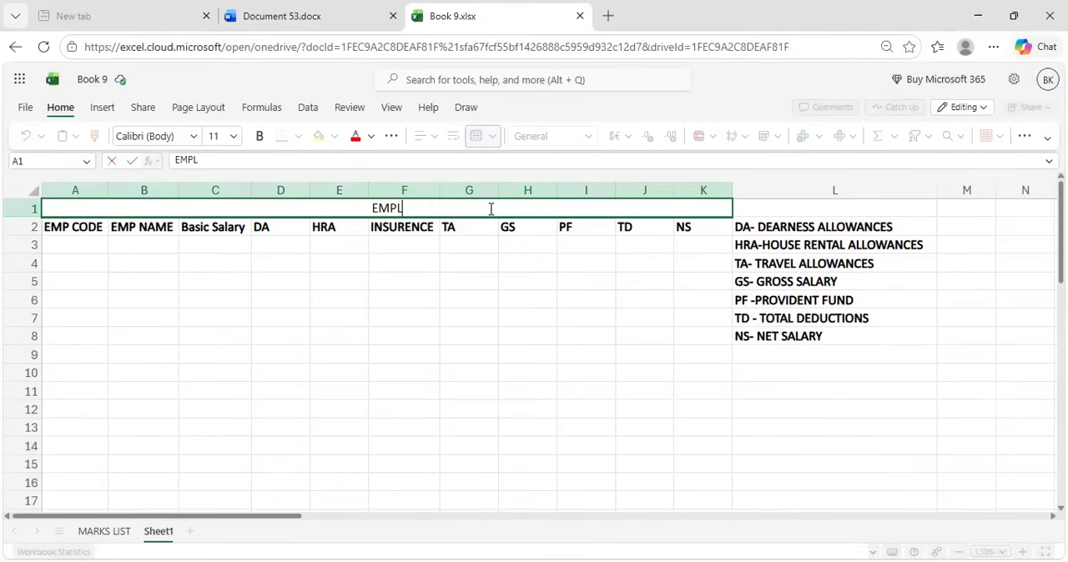
type("OTEE")
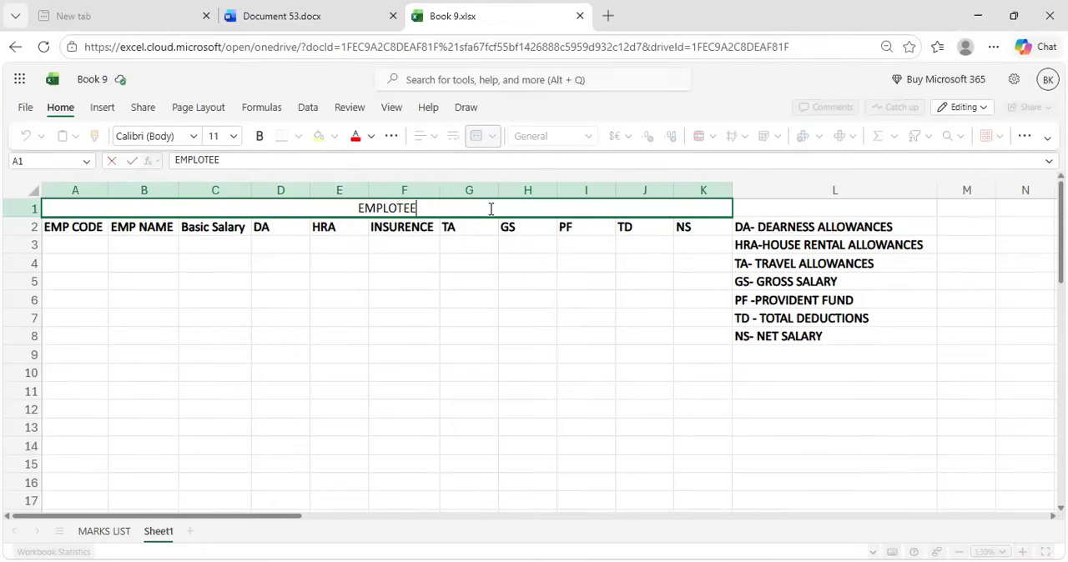
key("BackSpace")
key("BackSpace")
key("BackSpace")
type("YEE")
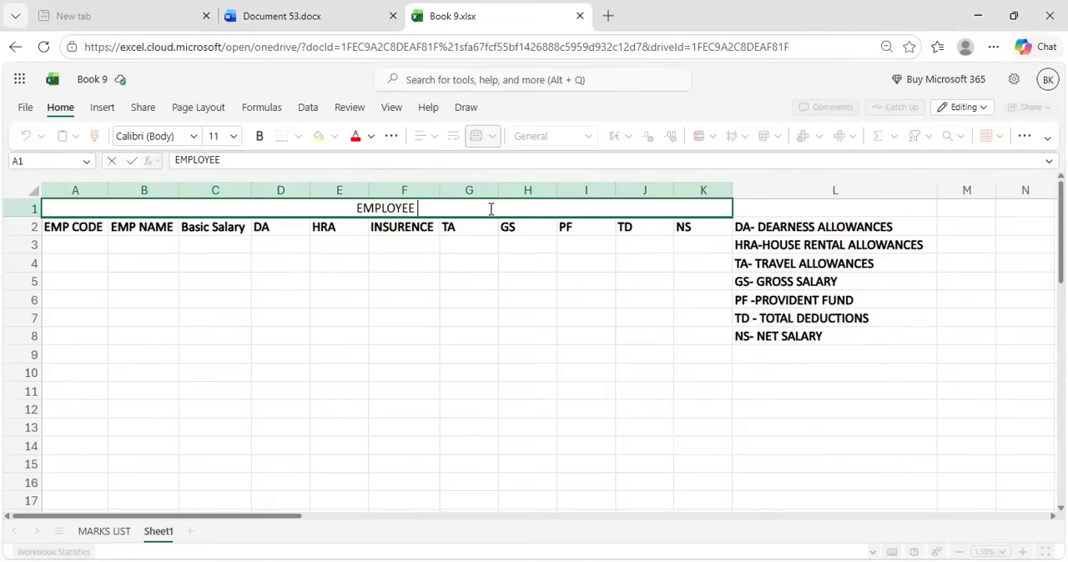
type(" SALA")
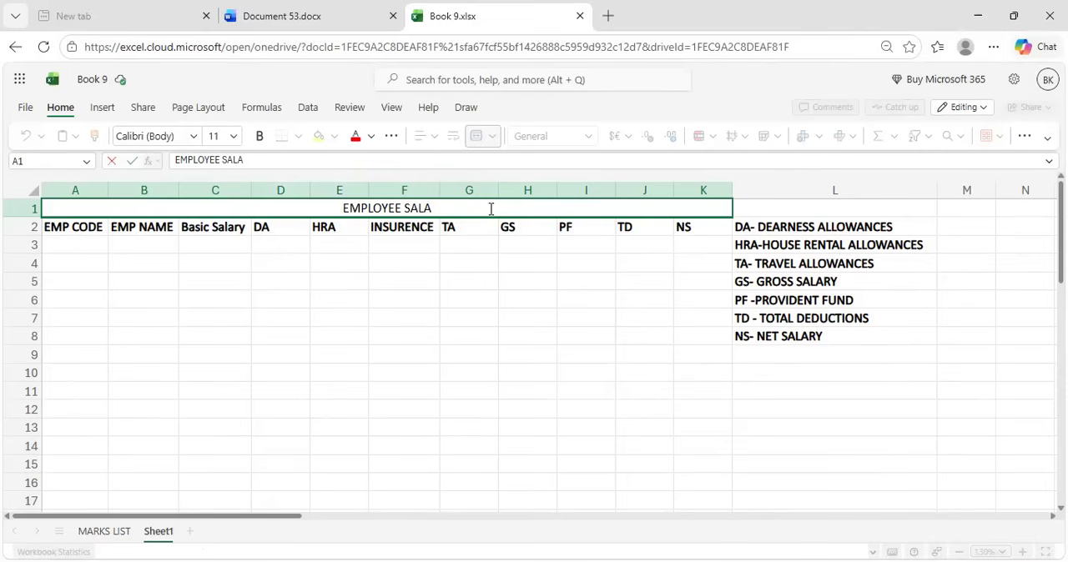
type("RY L")
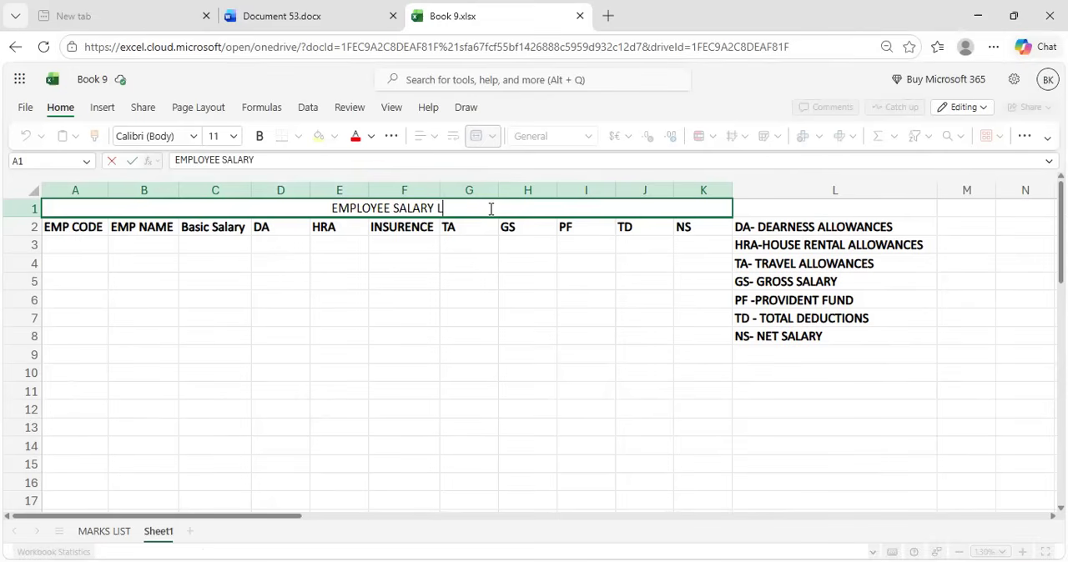
type("IST")
left_click(453, 265)
Format the table title as bold red text at size 20 with a yellow fill
left_click(425, 209)
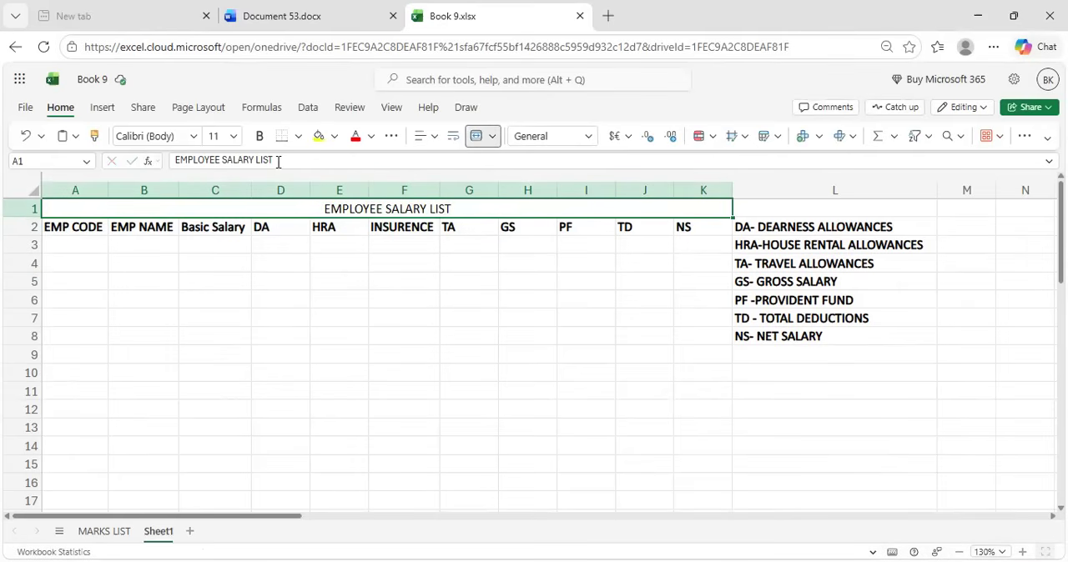
left_click(259, 137)
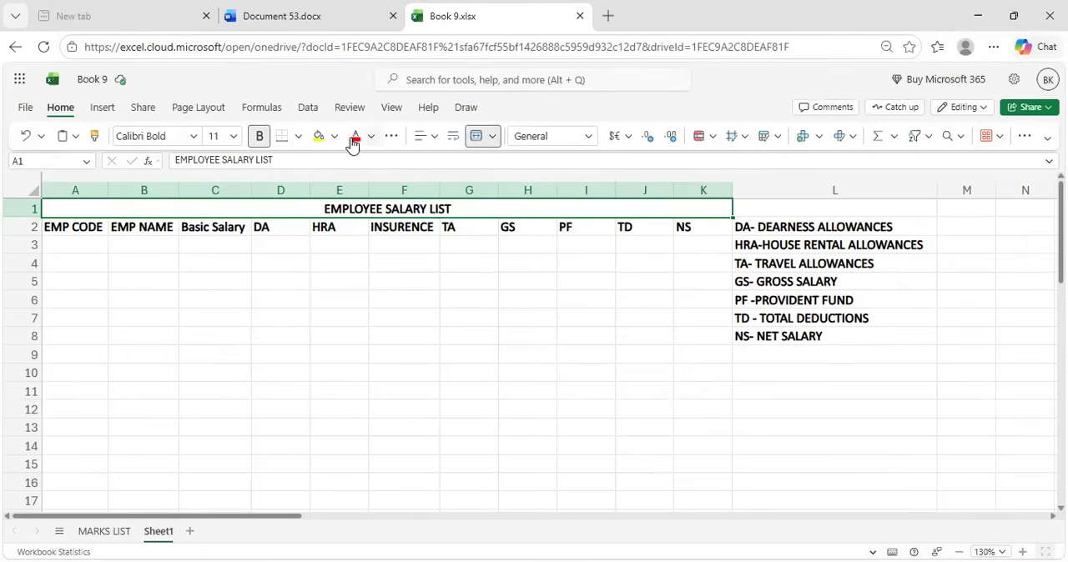
left_click(318, 137)
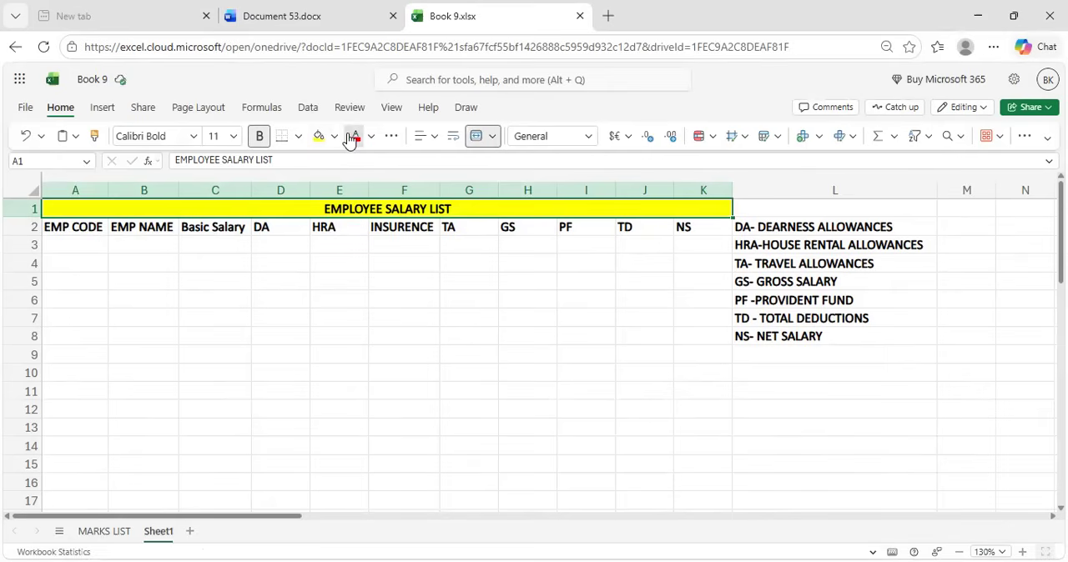
left_click(354, 138)
left_click(215, 136)
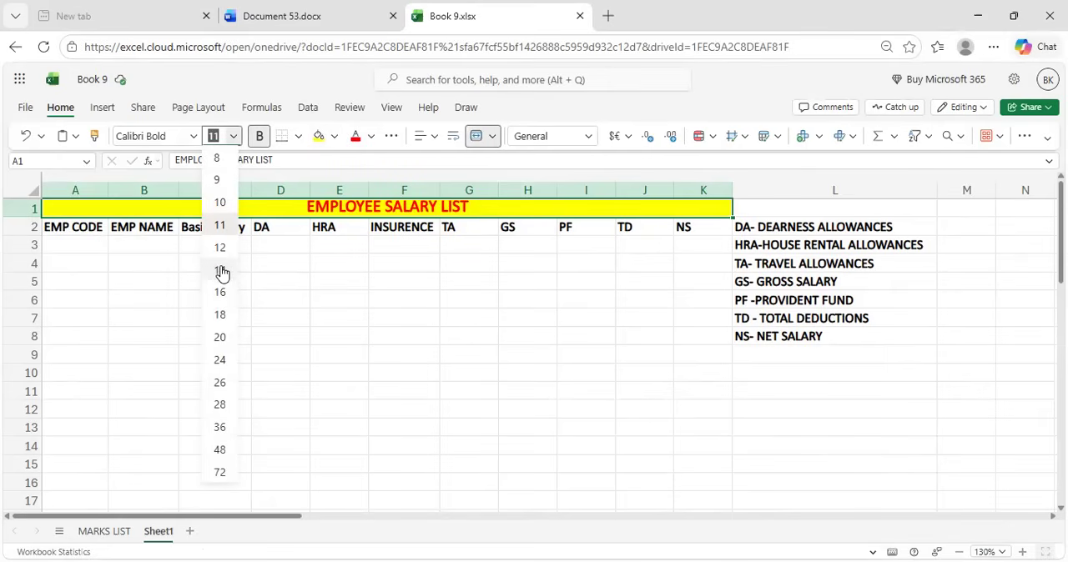
left_click(220, 337)
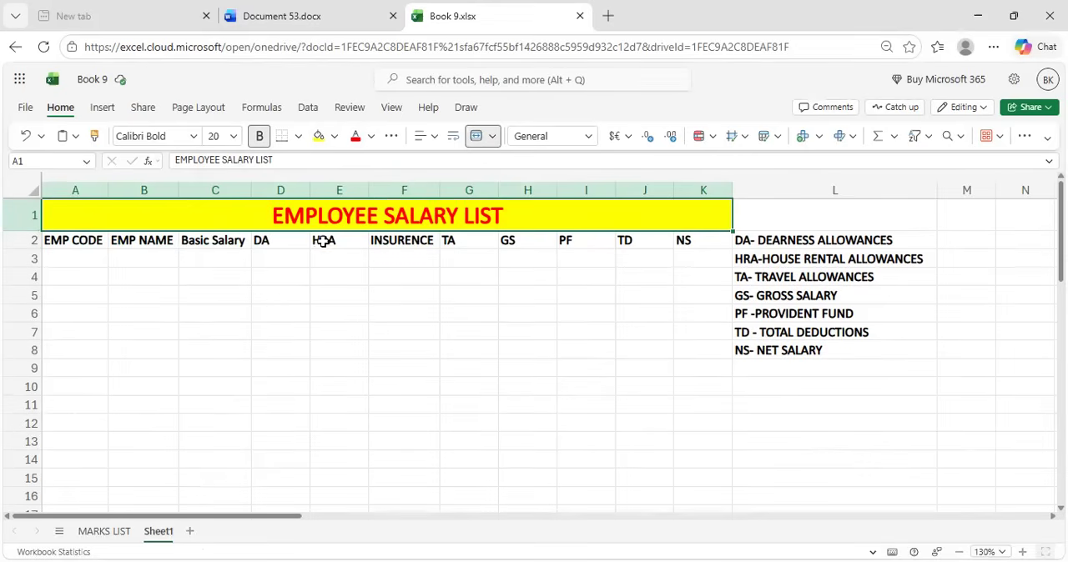
Change the font of the table title to Courier New
left_click(190, 137)
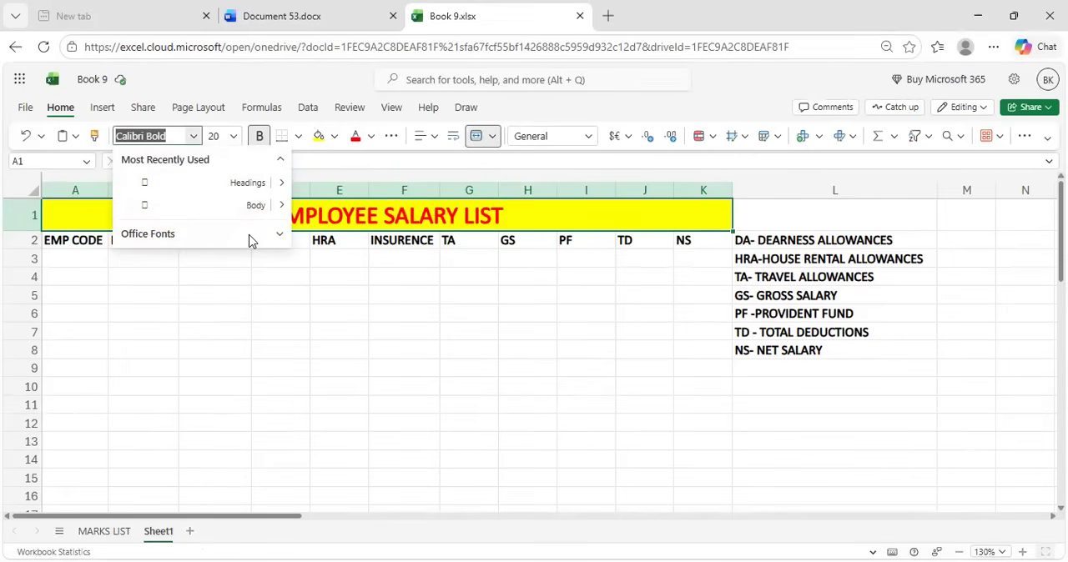
left_click(275, 236)
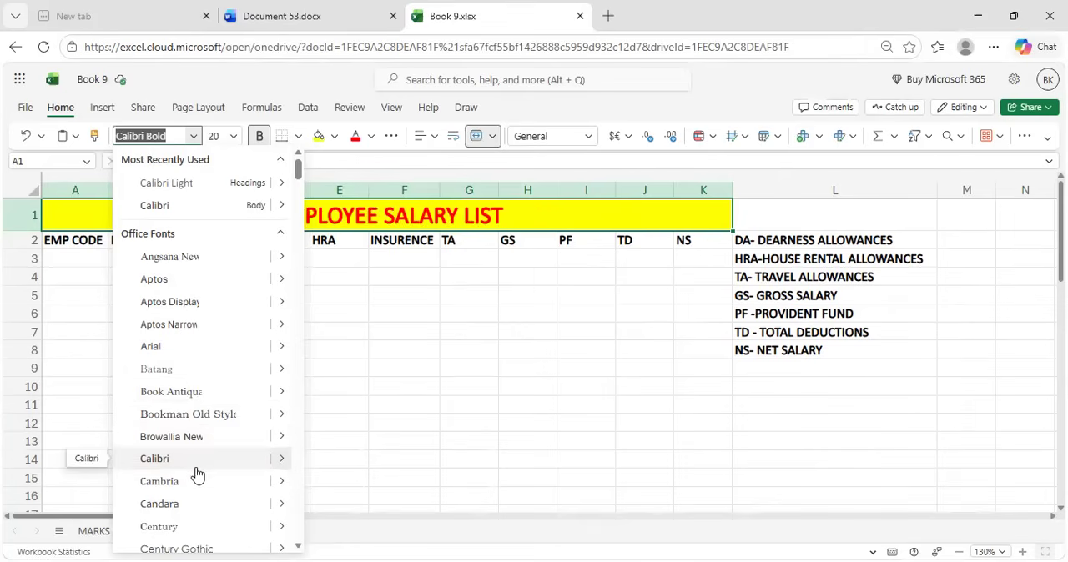
scroll(195, 484, "down", 3)
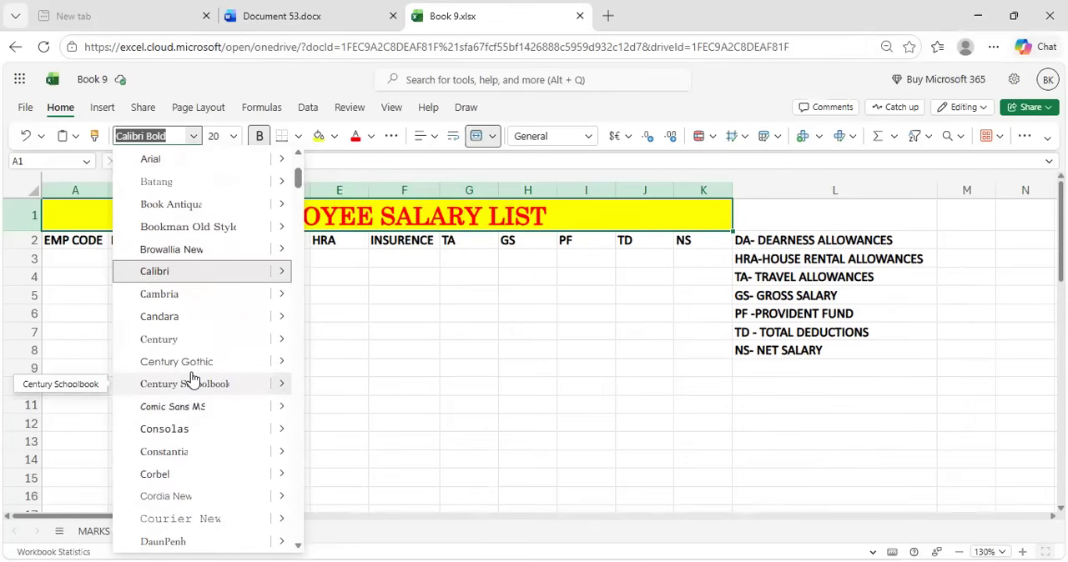
left_click(202, 520)
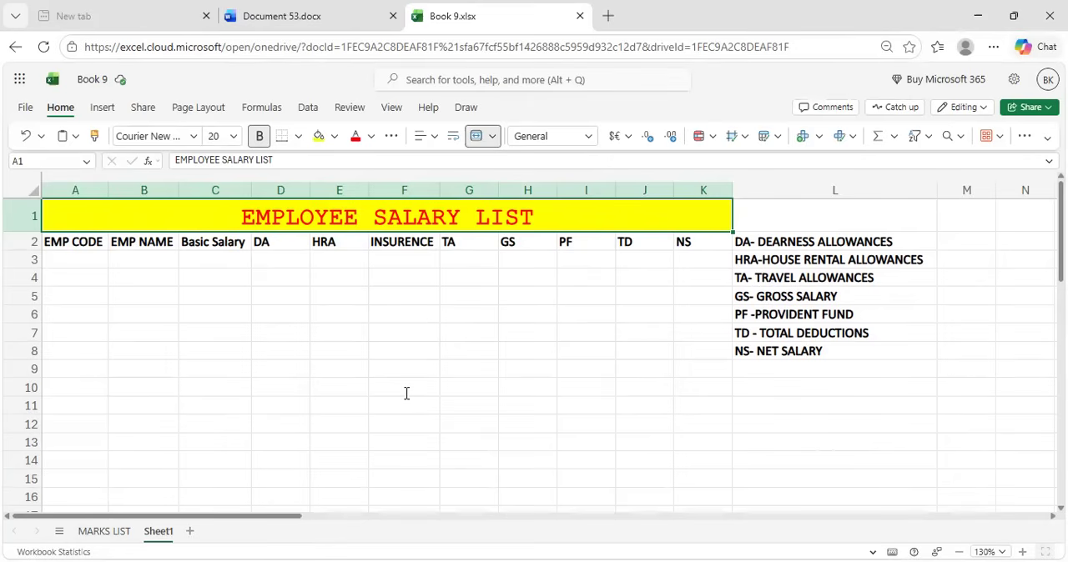
Switch to the Word document to review the list of Excel shortcuts, and return to the Excel workbook
key("ctrl+shift+Tab")
scroll(407, 393, "down", 5)
scroll(407, 393, "up", 4)
scroll(407, 393, "up", 2)
scroll(406, 393, "down", 1)
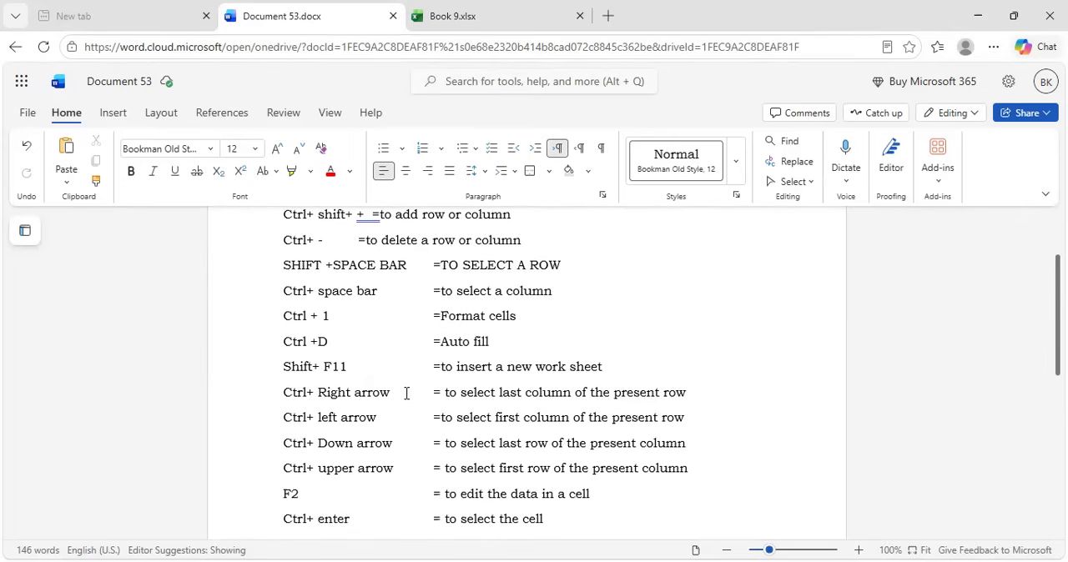
key("ctrl+Tab")
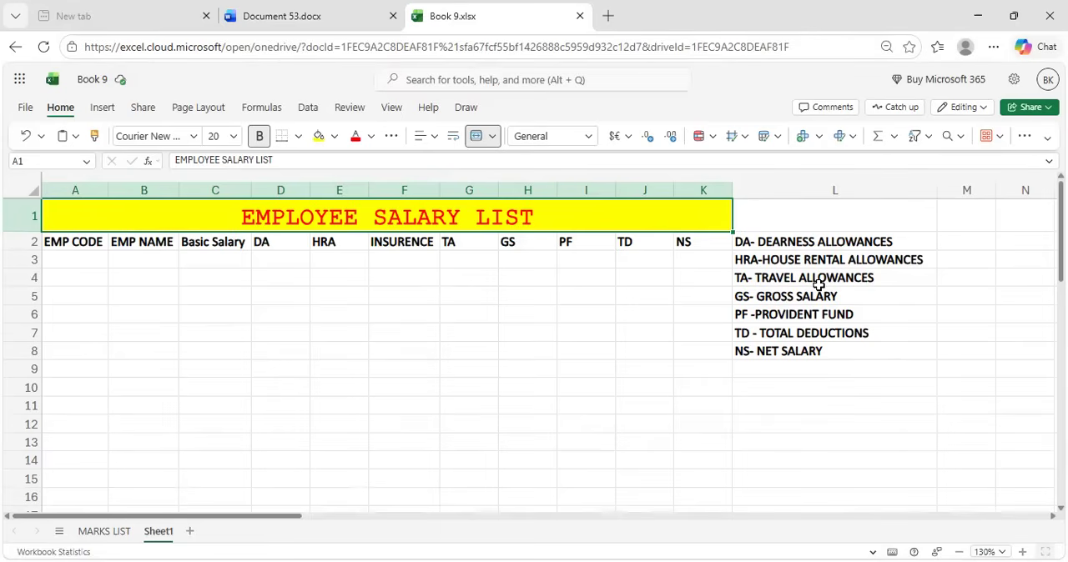